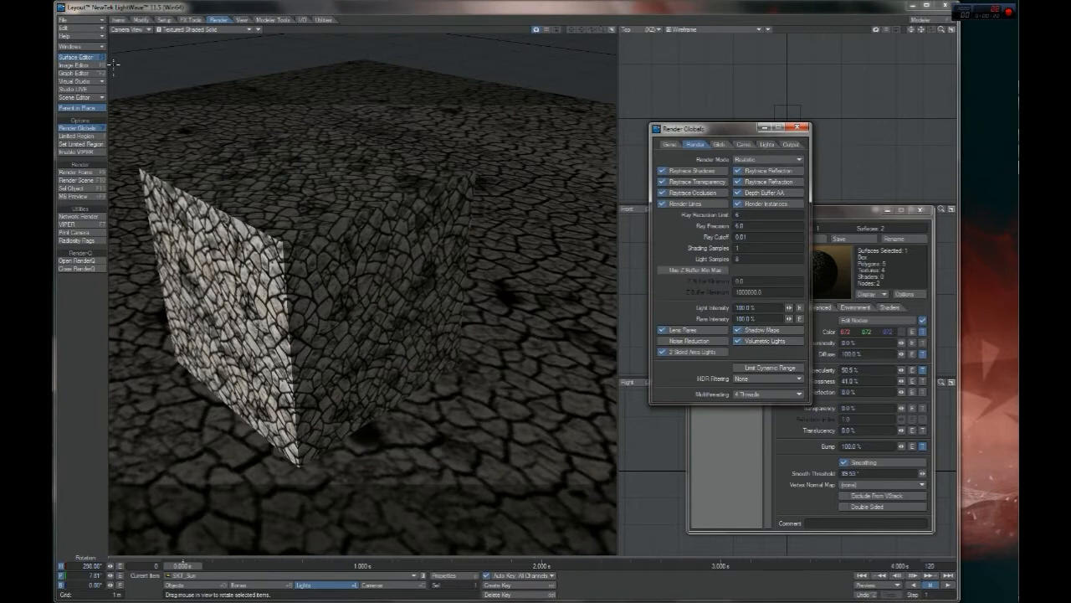
# Save the scene as RenderDemo in the project's Scenes folder
pyautogui.click(76, 21)
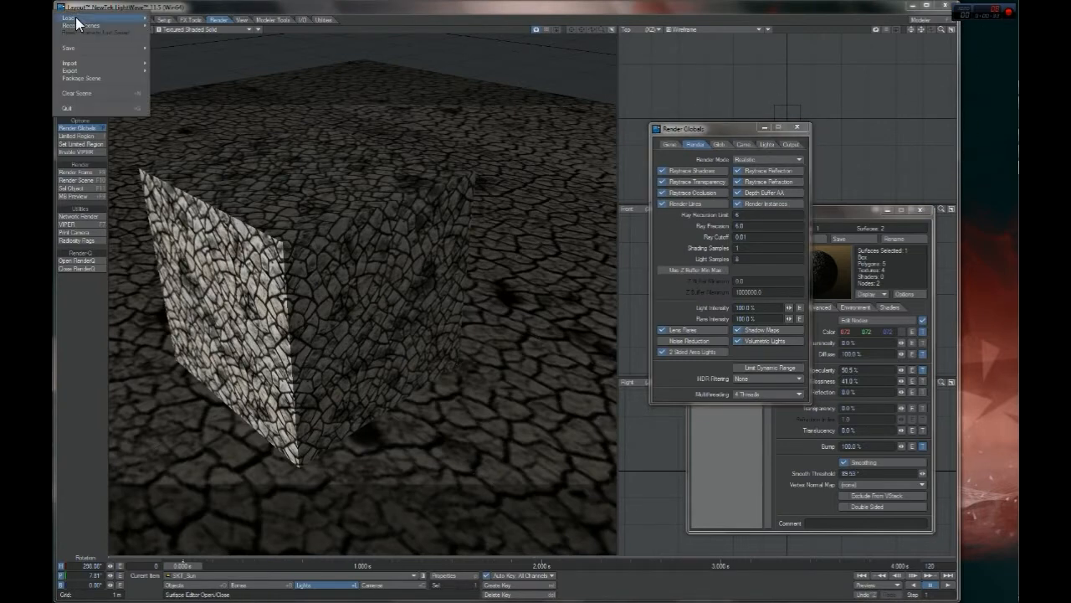
pyautogui.moveTo(143, 48)
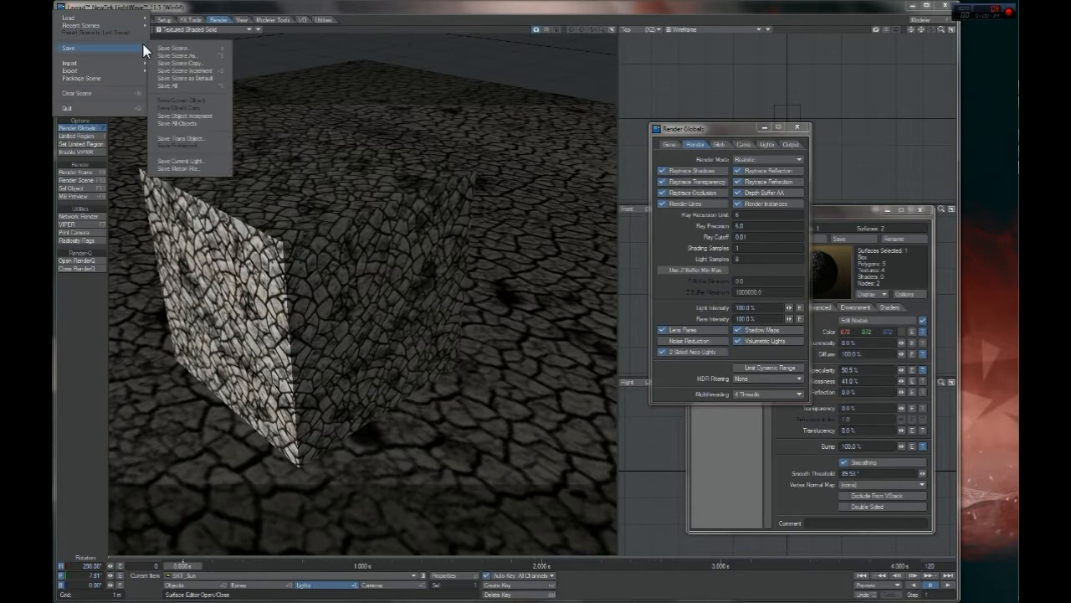
pyautogui.click(192, 53)
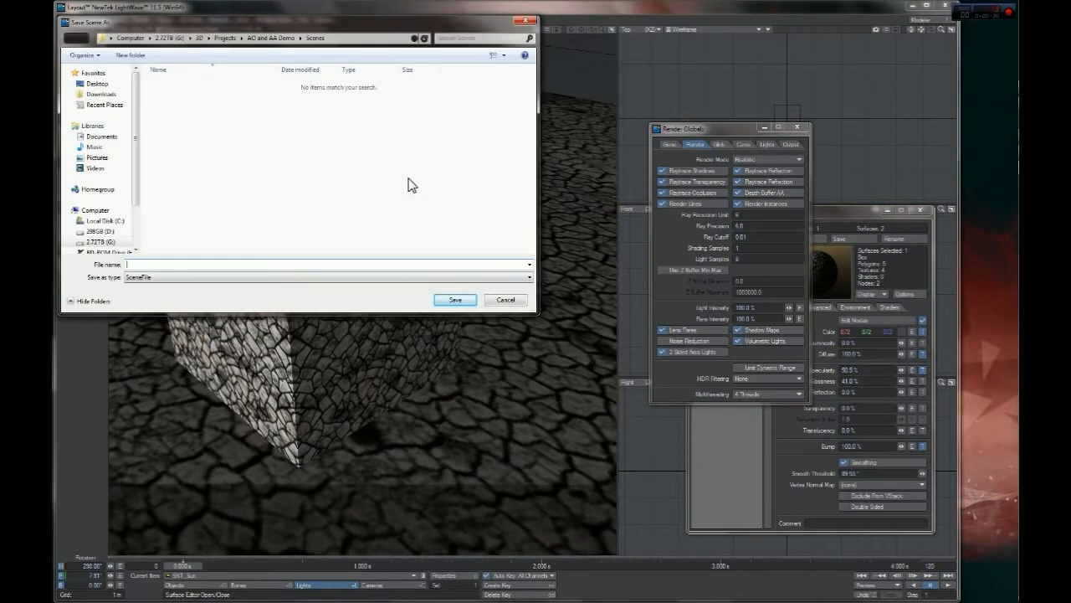
pyautogui.write('RenderDemo')
pyautogui.press('Return')
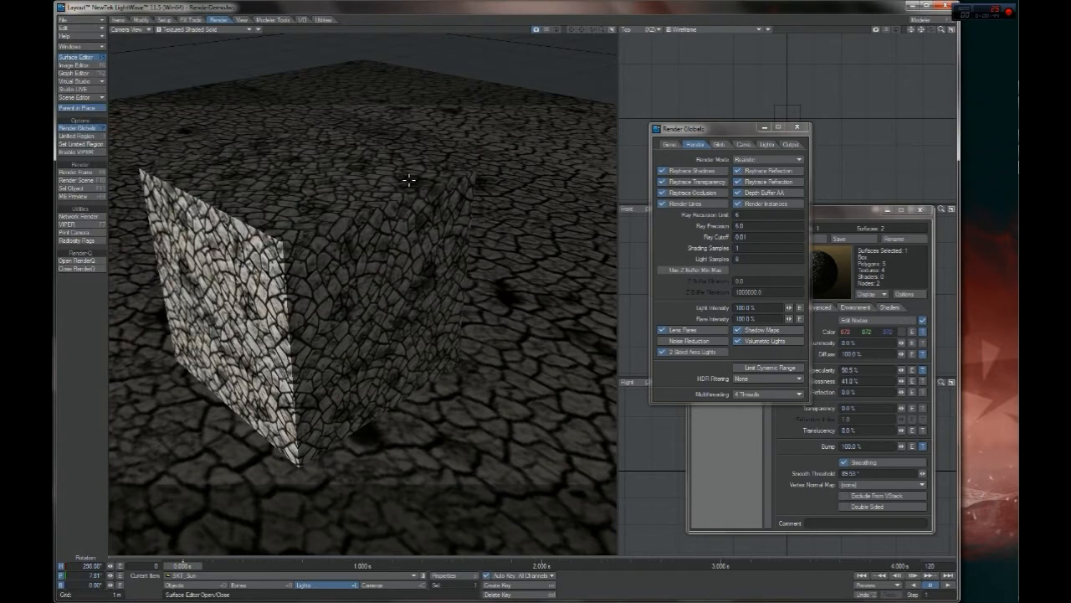
# Review the raytracing options in Render Globals, including Raytrace Occlusion and Depth Buffer AA, and close the window
pyautogui.moveTo(744, 130); pyautogui.dragTo(631, 118)
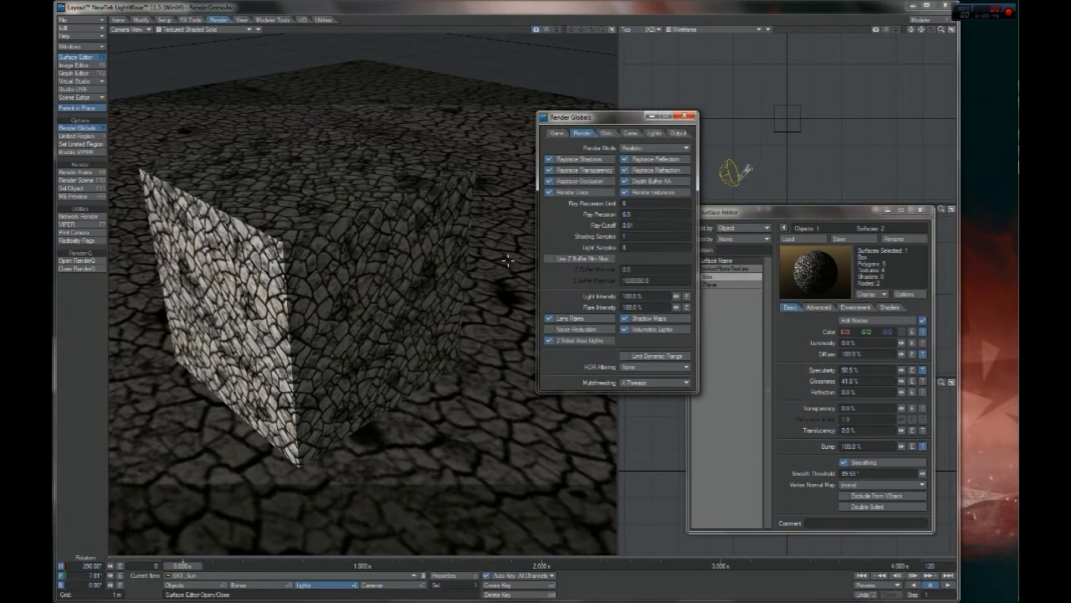
pyautogui.click(660, 181)
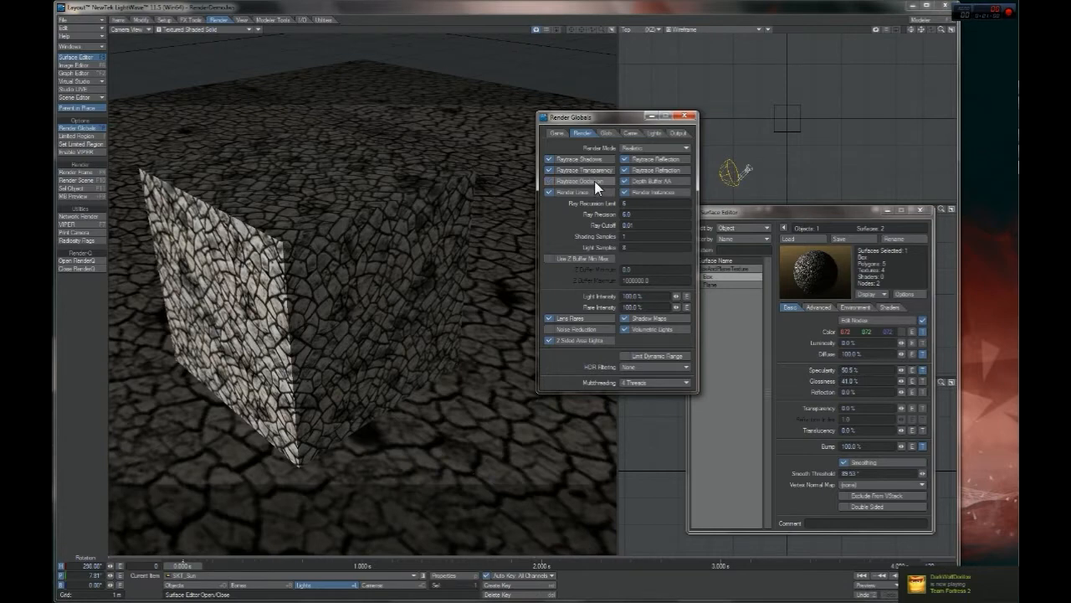
pyautogui.moveTo(610, 118); pyautogui.dragTo(474, 122)
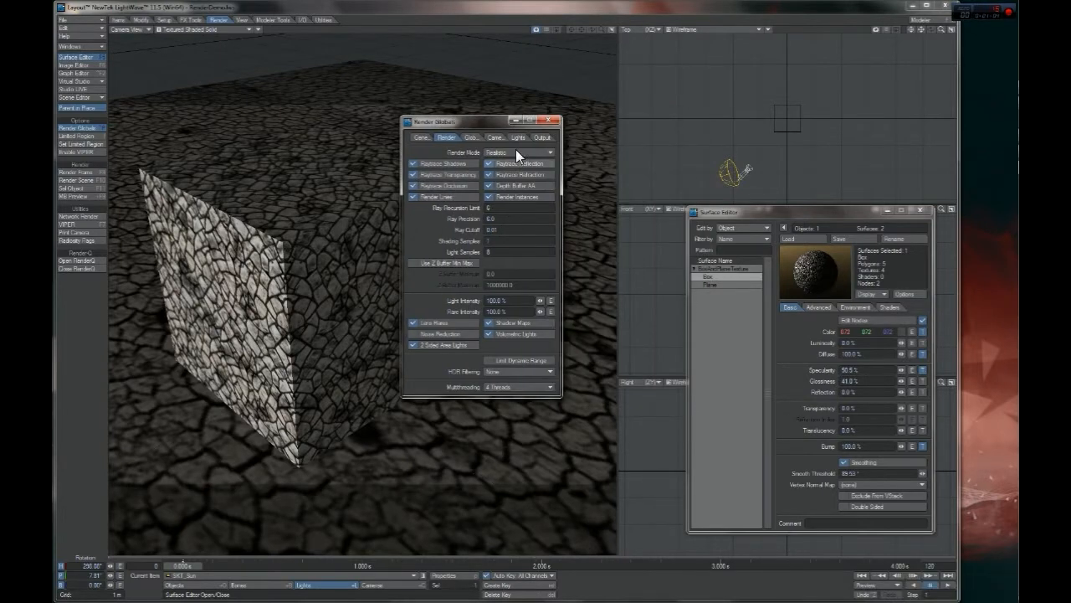
pyautogui.click(548, 122)
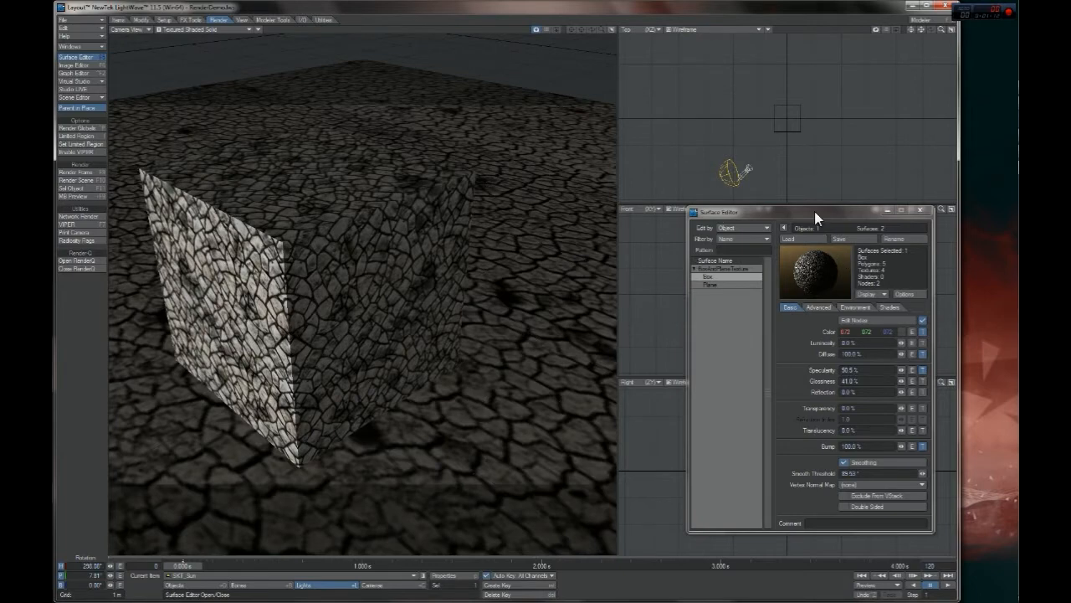
# Select the dome light and open its settings in Render Globals, placed beside the Surface Editor
pyautogui.moveTo(814, 211); pyautogui.dragTo(634, 193)
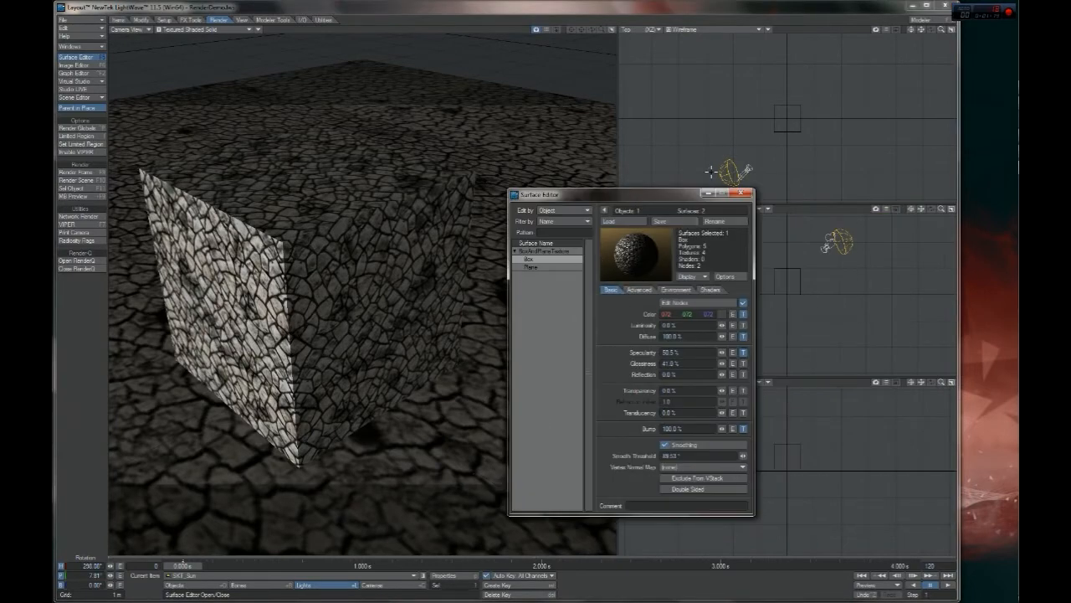
pyautogui.click(745, 169)
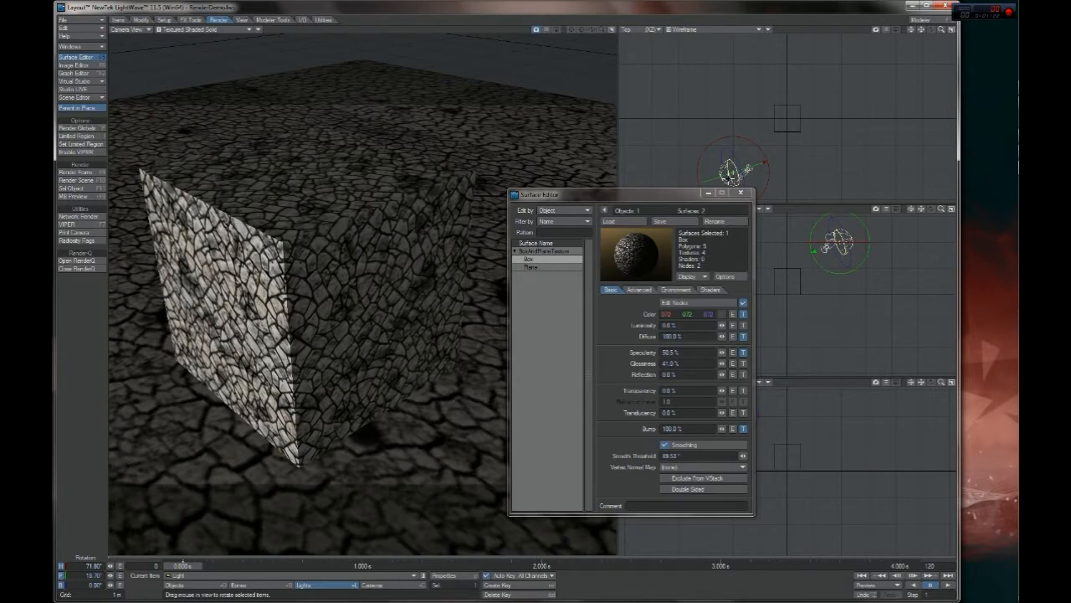
pyautogui.click(76, 127)
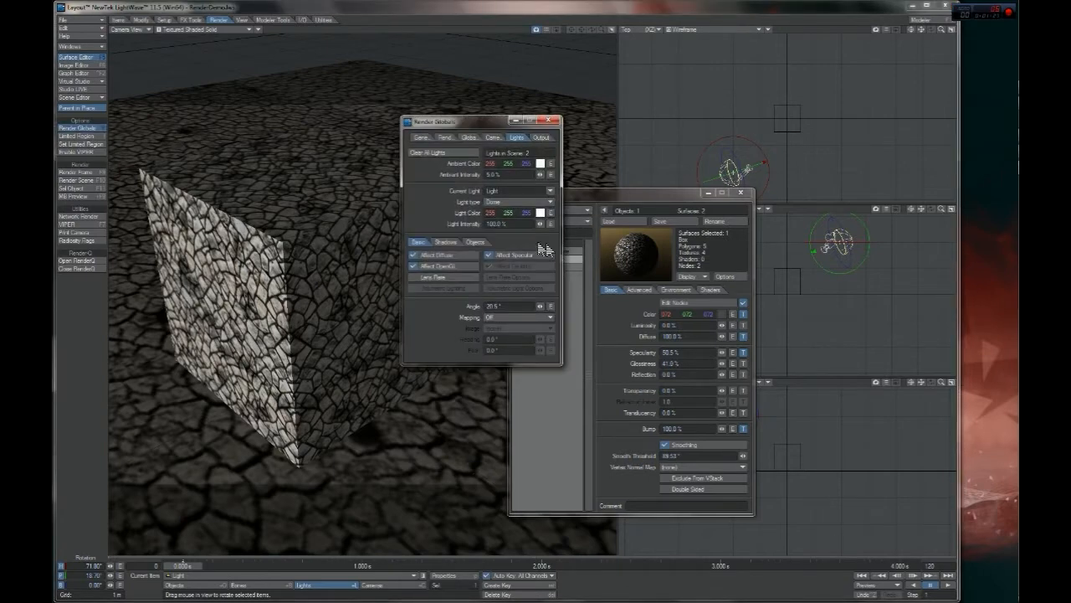
pyautogui.moveTo(467, 126); pyautogui.dragTo(872, 186)
pyautogui.moveTo(715, 193); pyautogui.dragTo(592, 187)
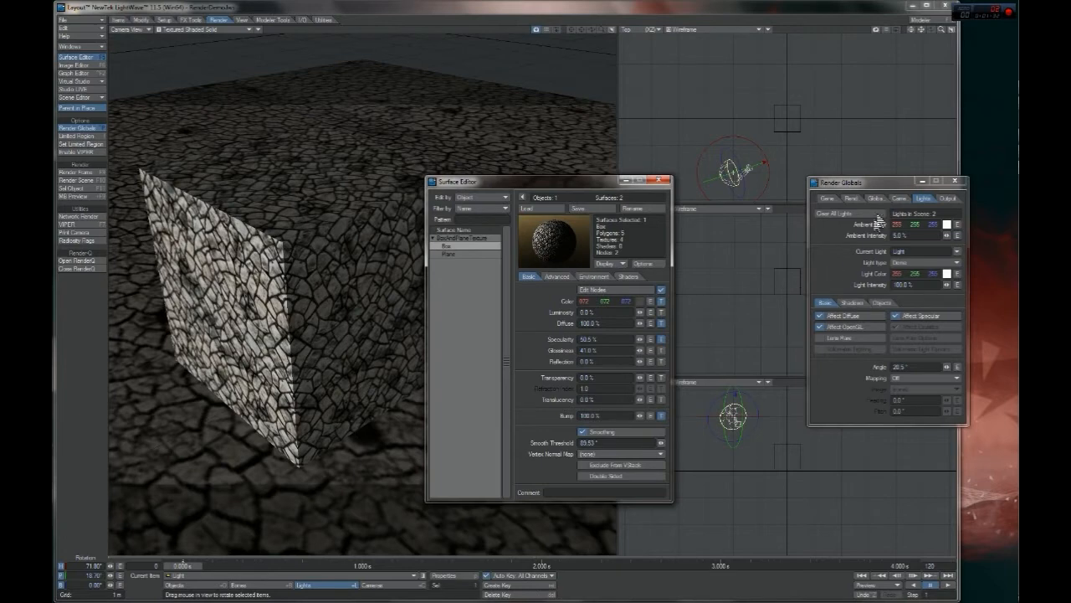
pyautogui.moveTo(903, 181); pyautogui.dragTo(789, 182)
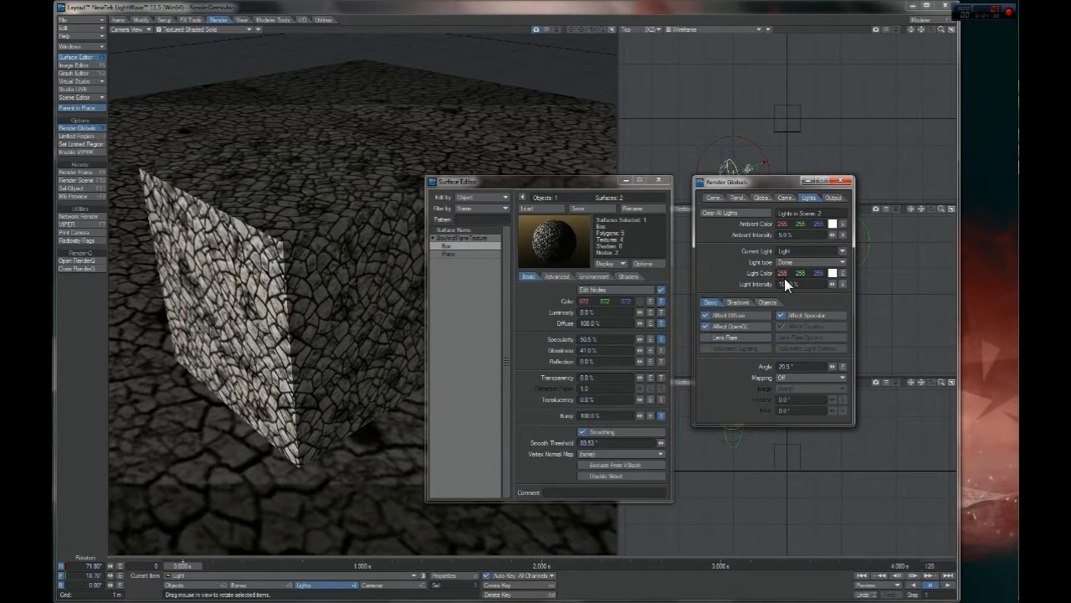
# Set the ambient intensity to 0% and the dome light's intensity to 150%
pyautogui.moveTo(836, 236); pyautogui.dragTo(818, 239)
pyautogui.click(805, 284)
pyautogui.write('150')
pyautogui.press('Return')
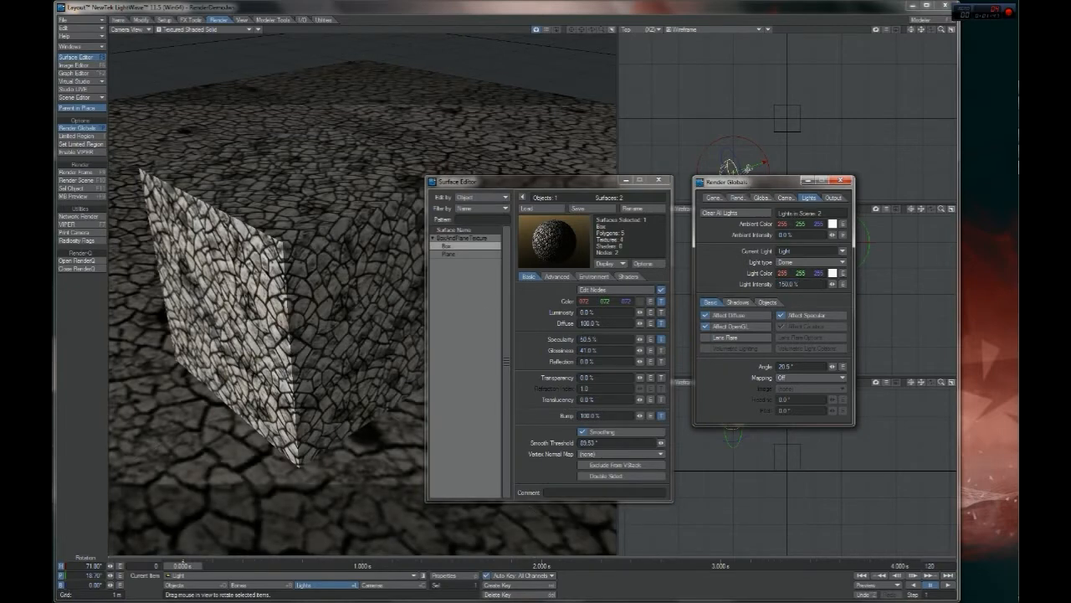
# Set the dome light's color to a pale peach with RGB 255, 232, 221
pyautogui.click(833, 273)
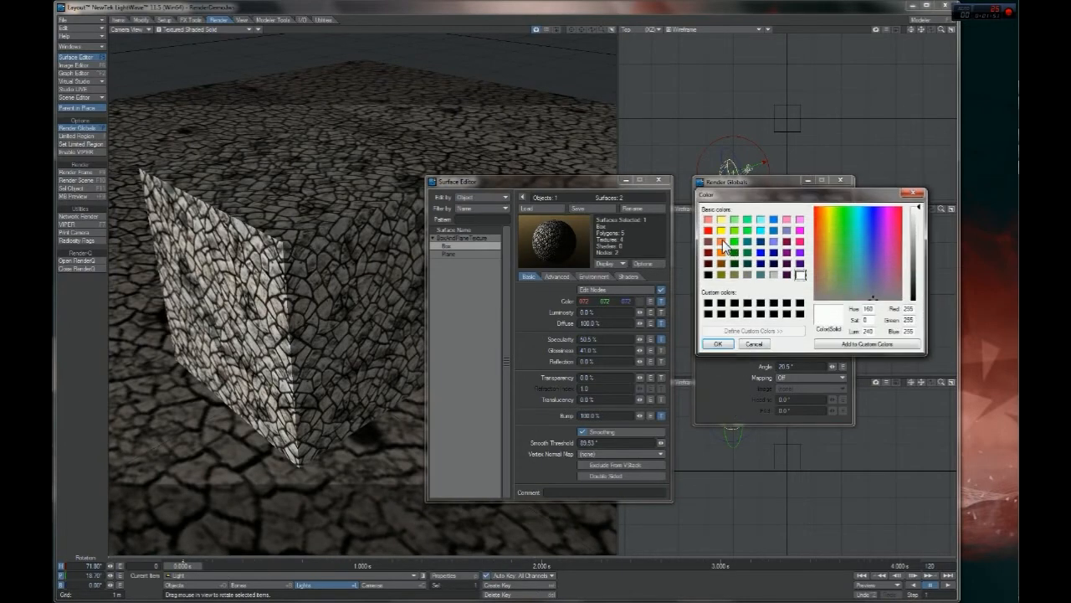
pyautogui.click(723, 243)
pyautogui.moveTo(920, 243); pyautogui.dragTo(919, 216)
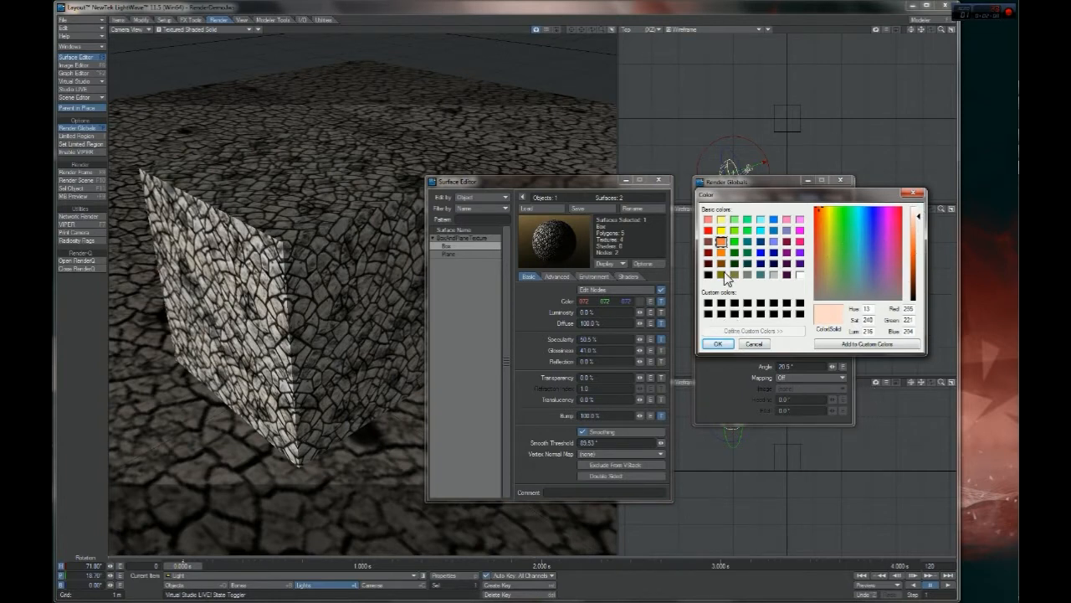
pyautogui.click(718, 344)
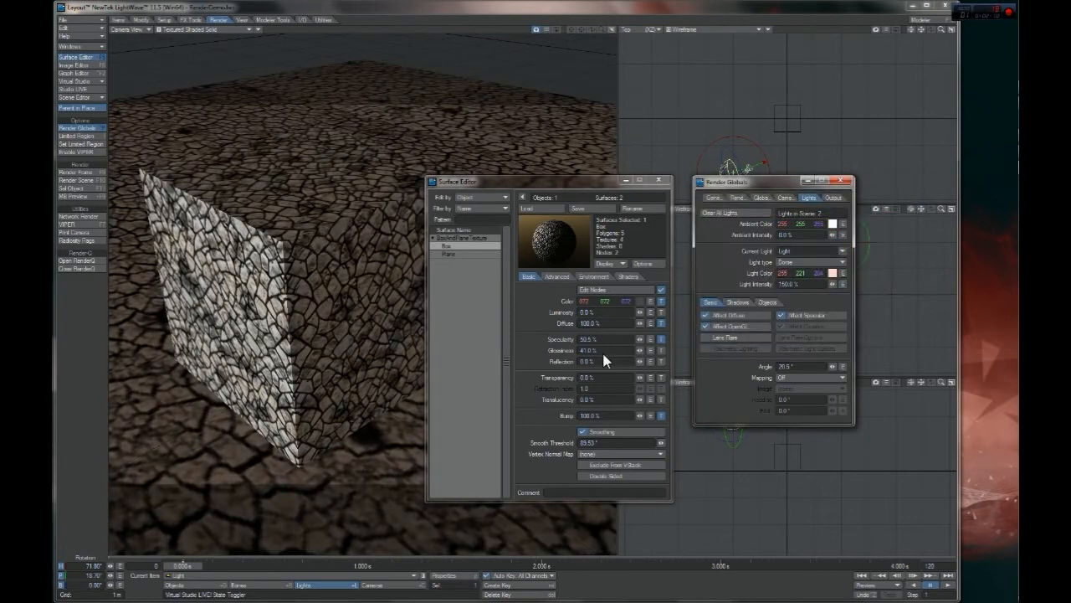
pyautogui.click(832, 273)
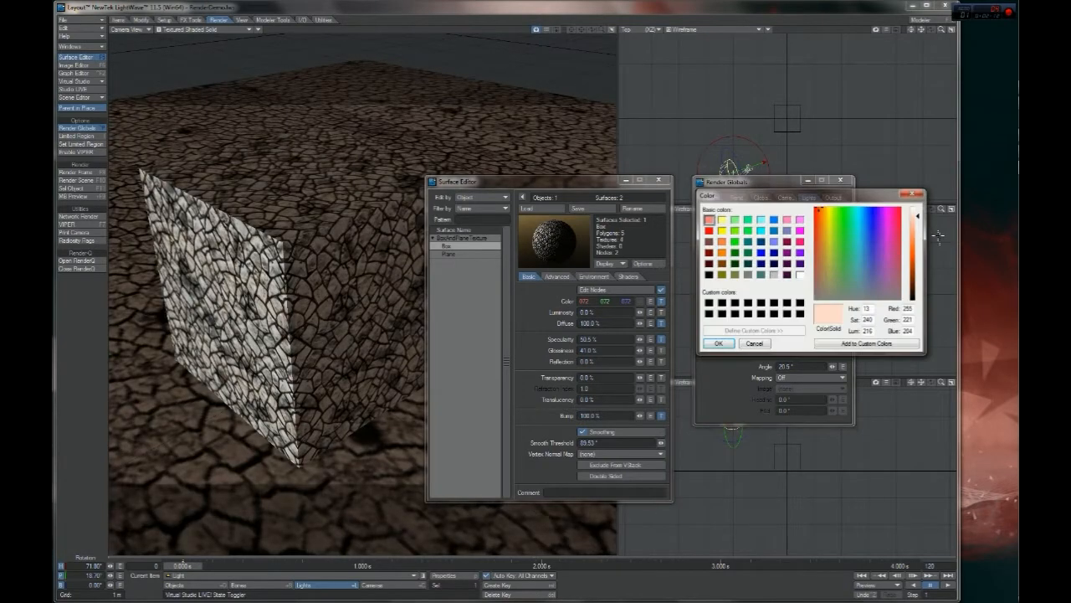
pyautogui.moveTo(920, 219); pyautogui.dragTo(920, 215)
pyautogui.click(718, 344)
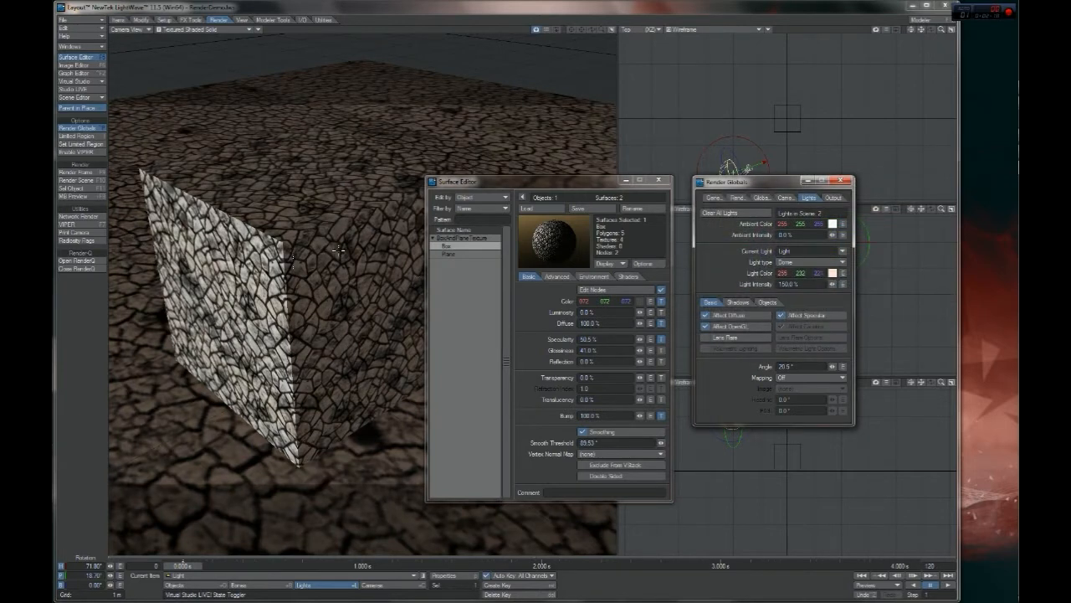
# Adjust the blue component of the dome light's ray-traced shadow color and return to the basic light settings
pyautogui.moveTo(769, 179); pyautogui.dragTo(837, 196)
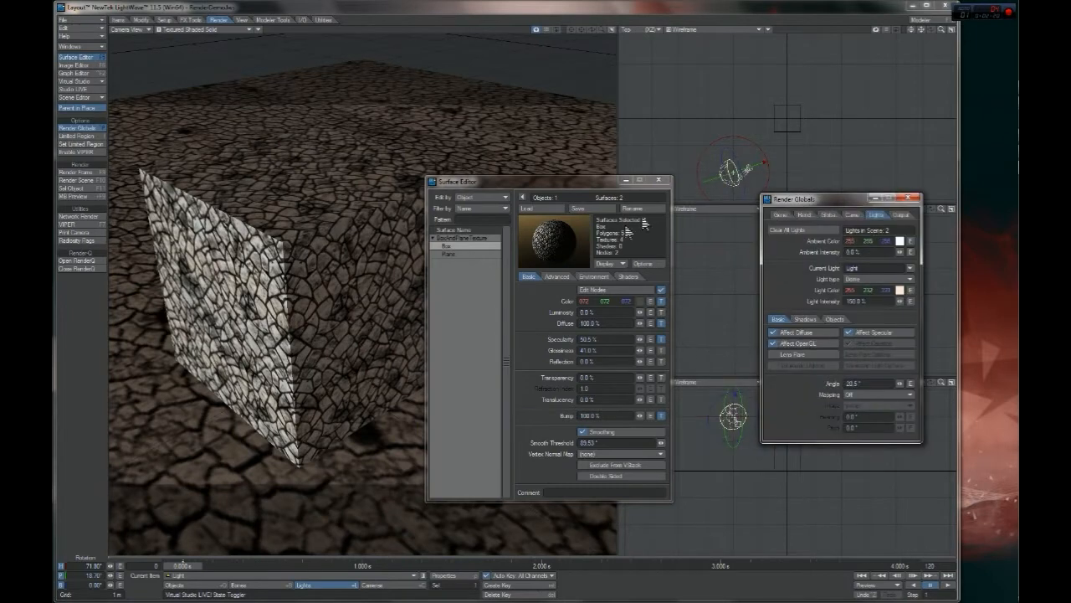
pyautogui.click(805, 319)
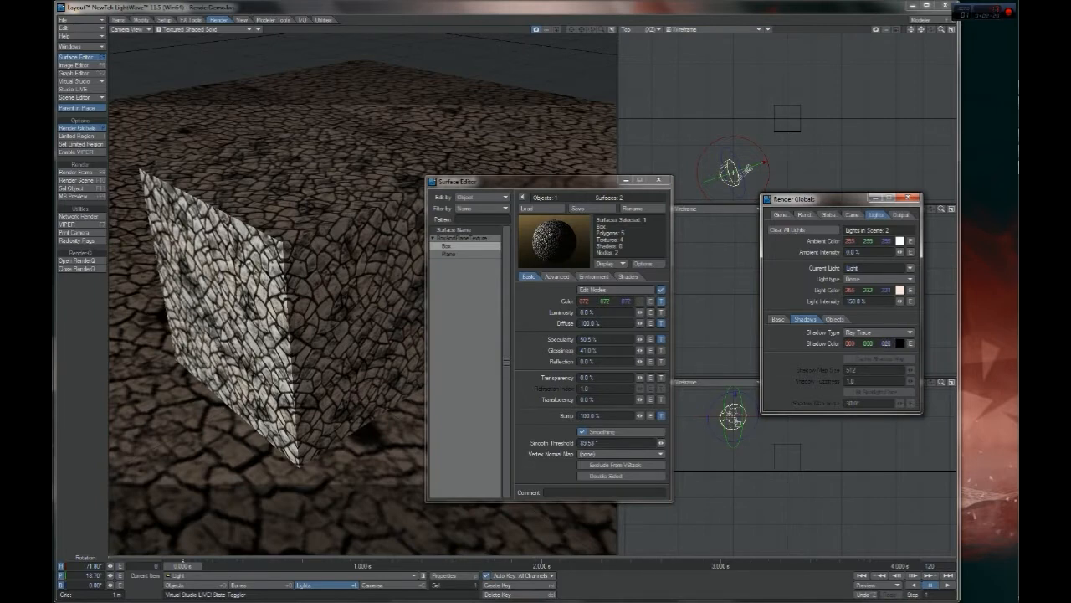
pyautogui.moveTo(886, 343); pyautogui.dragTo(885, 343)
pyautogui.moveTo(888, 344); pyautogui.dragTo(887, 343)
pyautogui.click(777, 319)
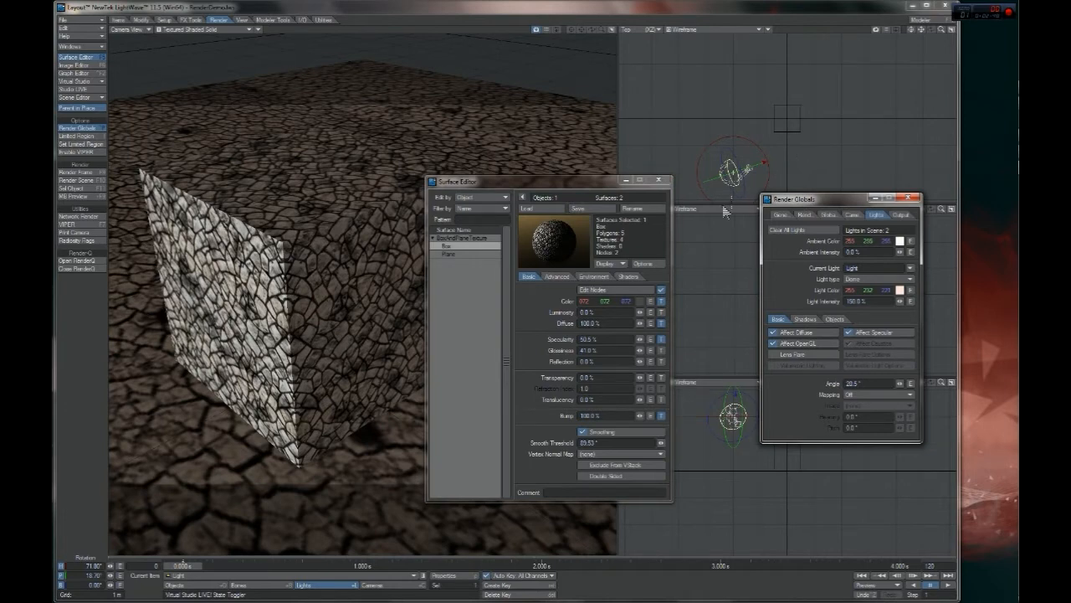
# Close the Surface Editor and Render Globals, and clone the dome light once
pyautogui.moveTo(601, 181); pyautogui.dragTo(358, 147)
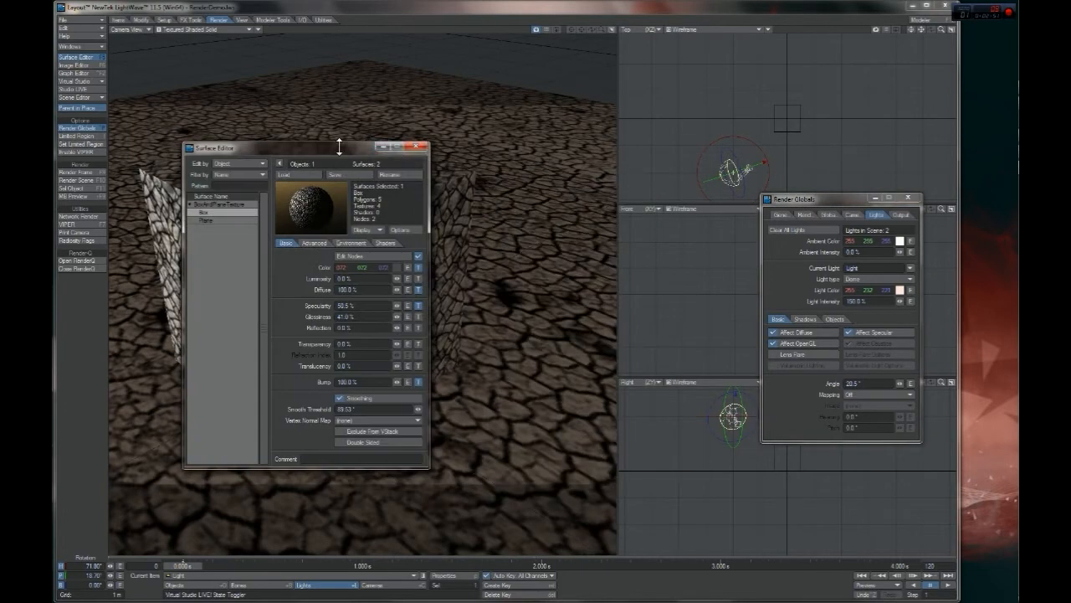
pyautogui.click(418, 147)
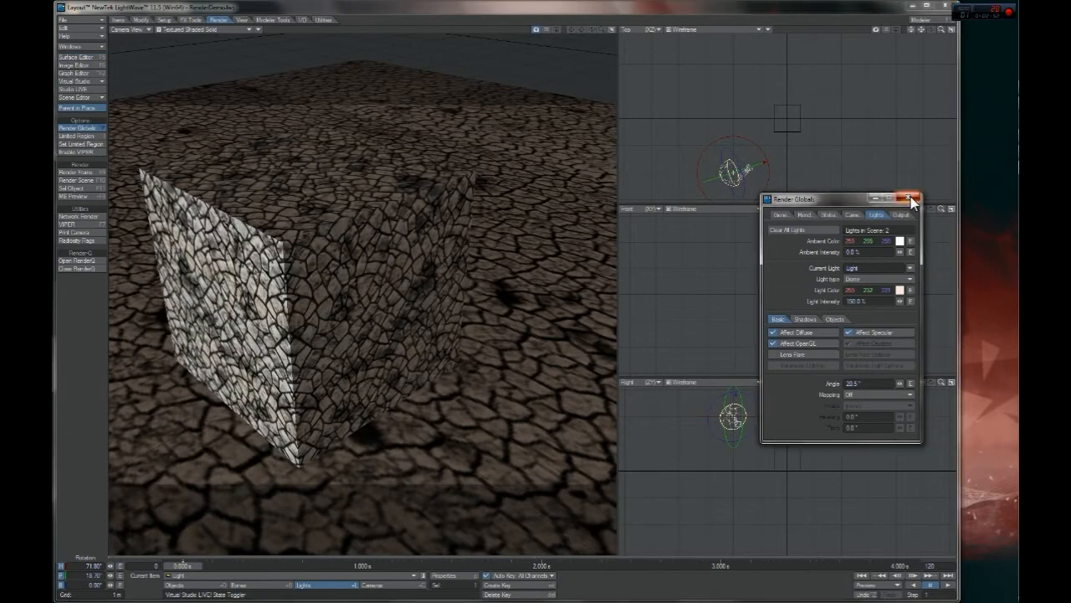
pyautogui.click(908, 197)
pyautogui.hotkey('ctrl', 'c')
pyautogui.click(705, 87)
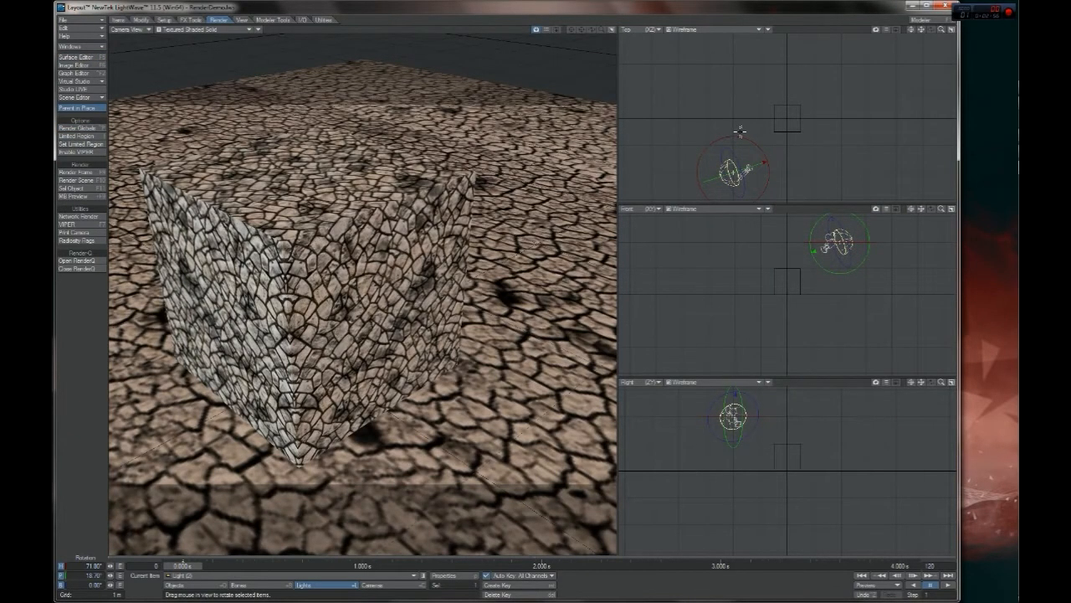
# Set the cloned light's heading to -71.80°
pyautogui.click(85, 567)
pyautogui.write('-')
pyautogui.press('Return')
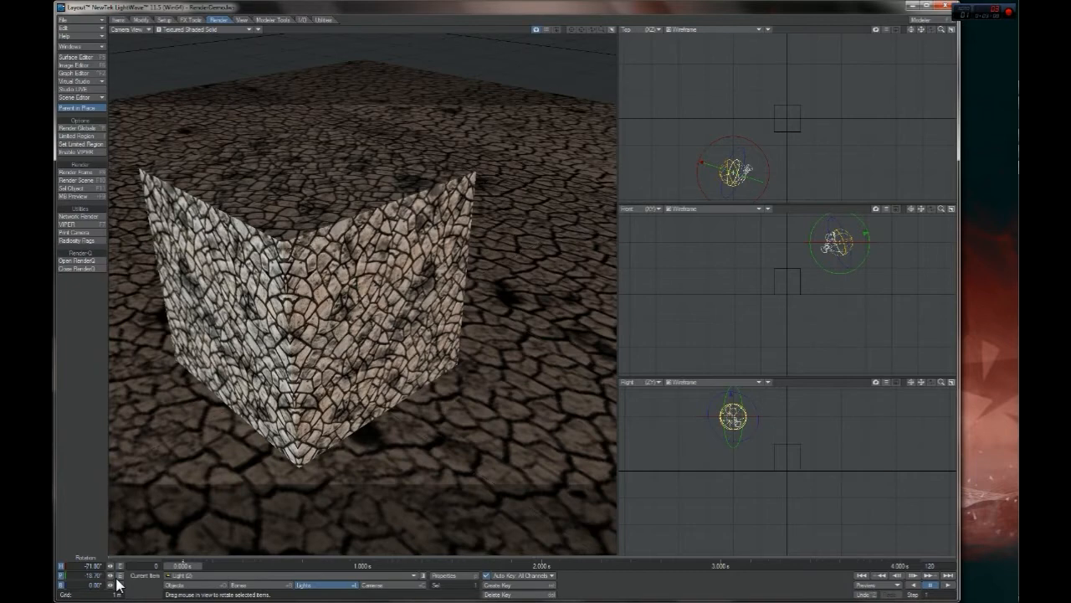
# Try reversing the sign of the cloned light's pitch and restore it
pyautogui.hotkey('ctrl', 'z')
pyautogui.write('-')
pyautogui.press('Return')
pyautogui.press('Return')
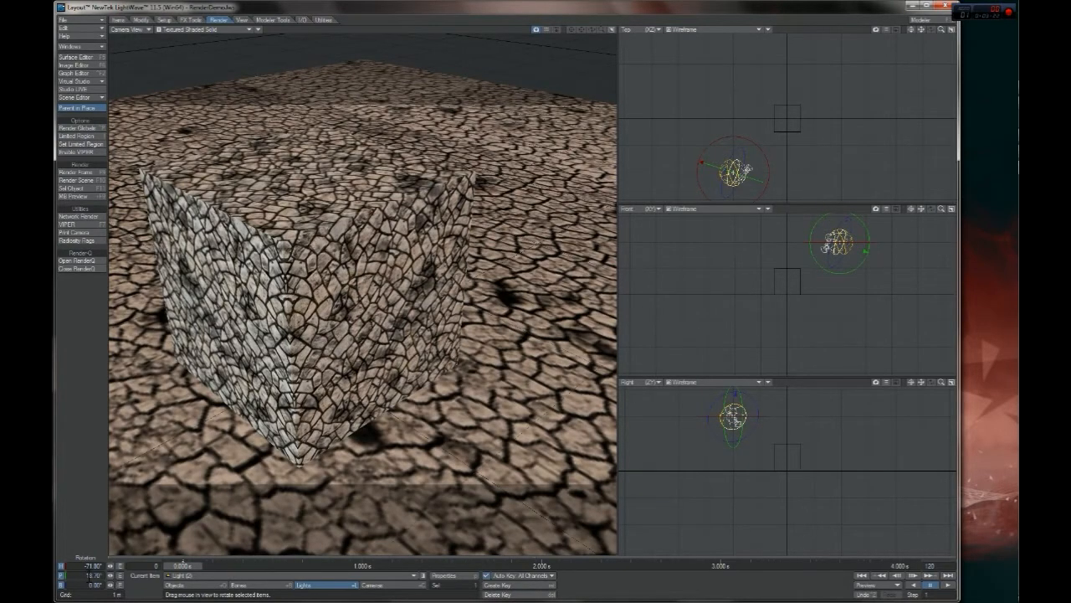
pyautogui.write('-')
pyautogui.press('Return')
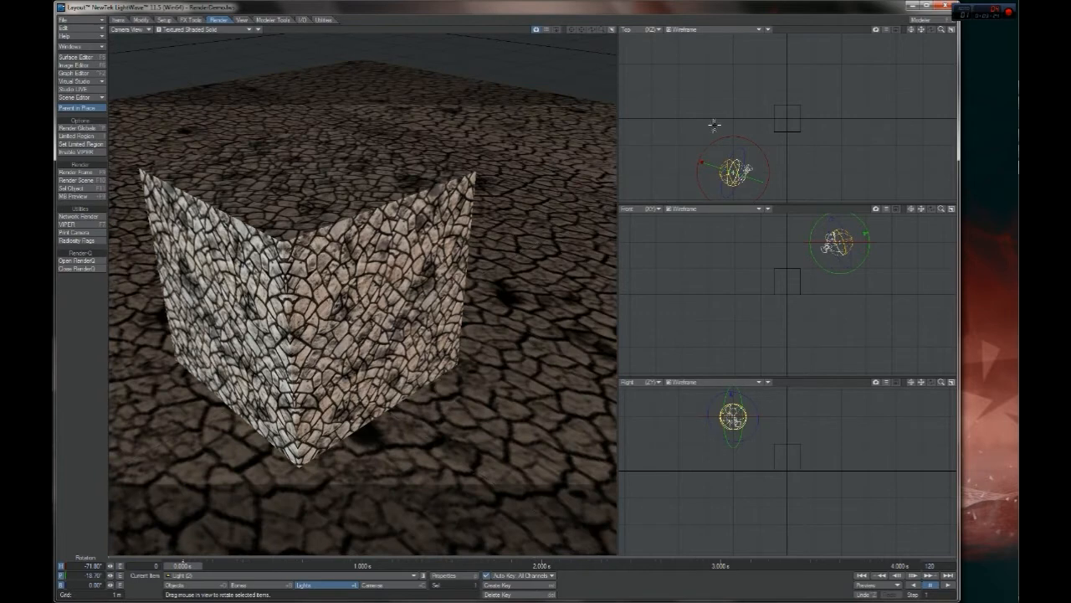
# Rotate the cloned light in the Top view to a heading of about -108.90°
pyautogui.moveTo(939, 29); pyautogui.dragTo(919, 35)
pyautogui.click(912, 31)
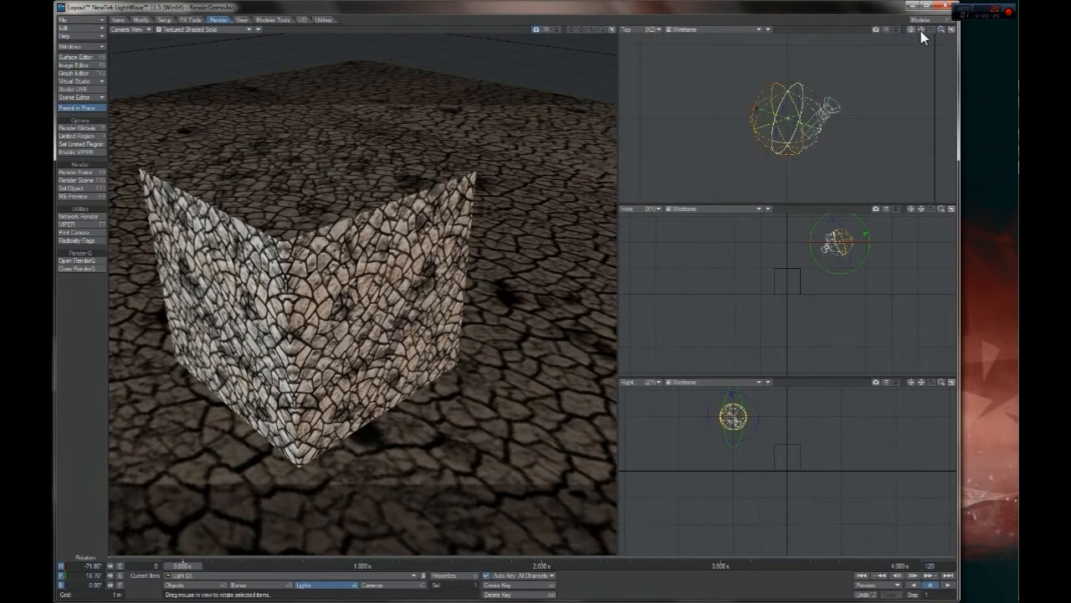
pyautogui.moveTo(789, 80); pyautogui.dragTo(757, 87)
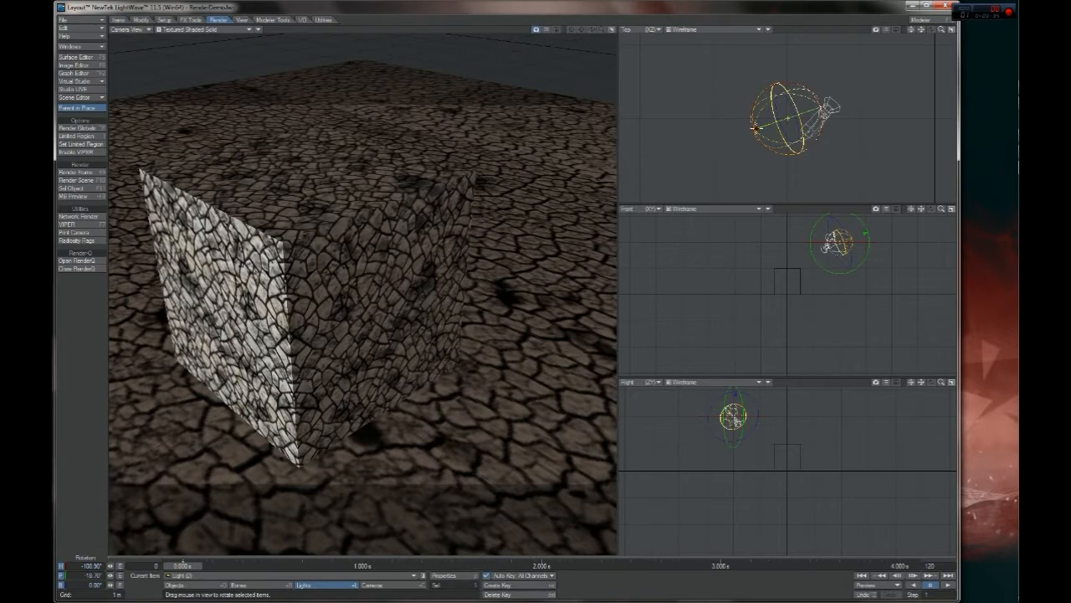
pyautogui.click(755, 127)
# Open the light settings in Render Globals and set the current light's intensity to 20%
pyautogui.hotkey('shift', 'p')
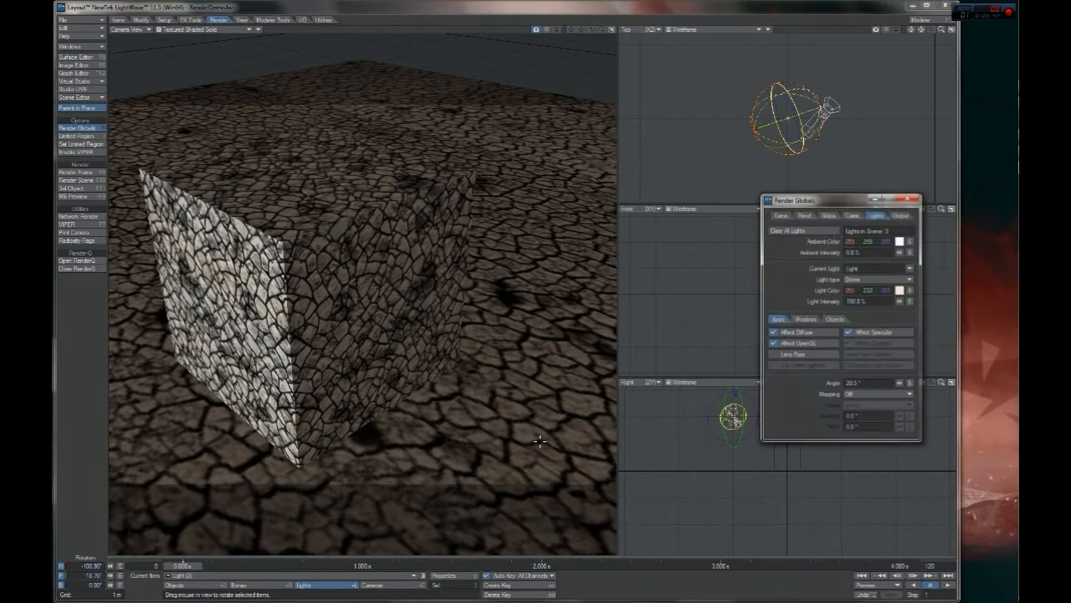
pyautogui.moveTo(845, 209); pyautogui.dragTo(728, 218)
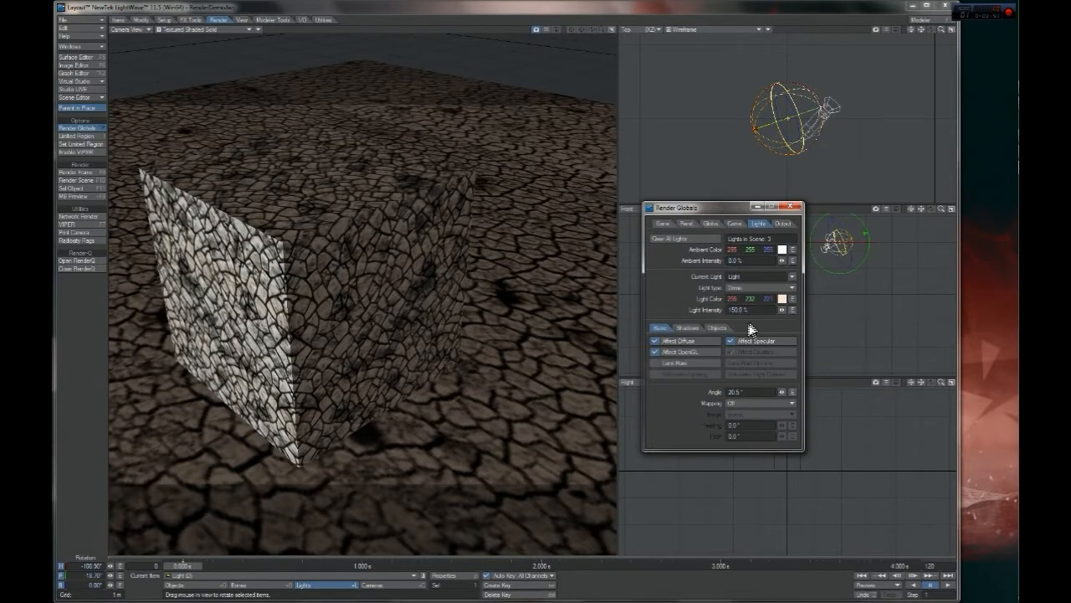
pyautogui.moveTo(782, 310); pyautogui.dragTo(753, 310)
# Set the current light's color to a pale blue with RGB 206, 206, 255
pyautogui.click(781, 298)
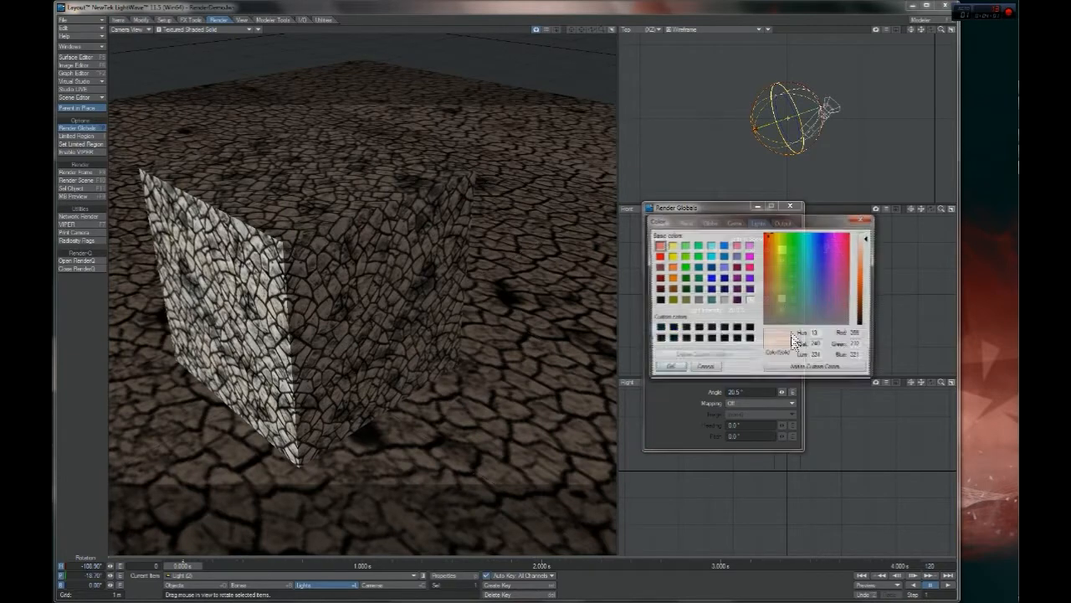
pyautogui.click(724, 267)
pyautogui.moveTo(867, 243); pyautogui.dragTo(867, 246)
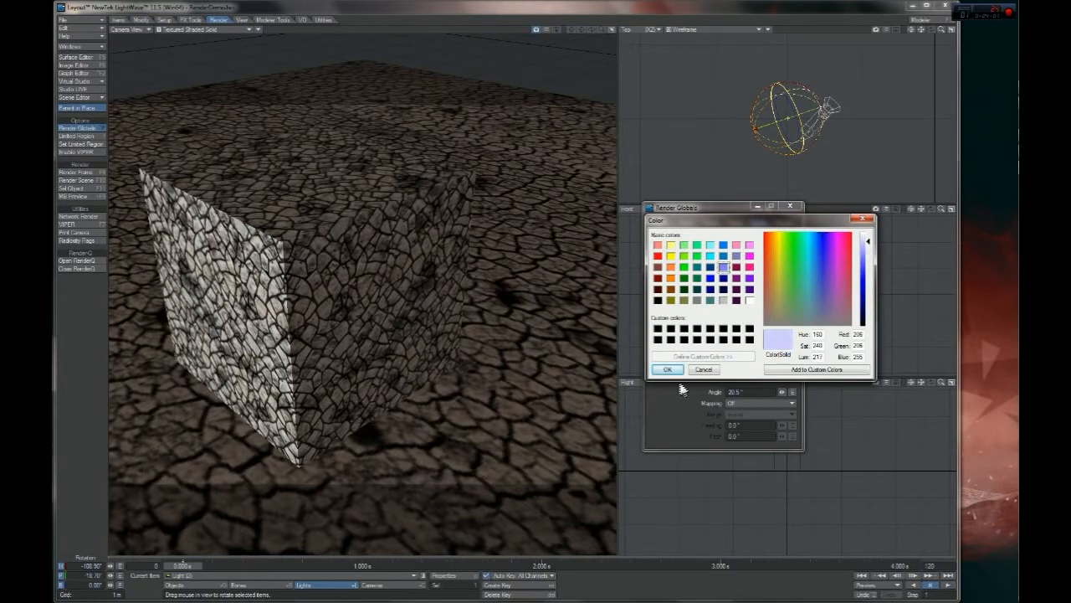
pyautogui.click(668, 369)
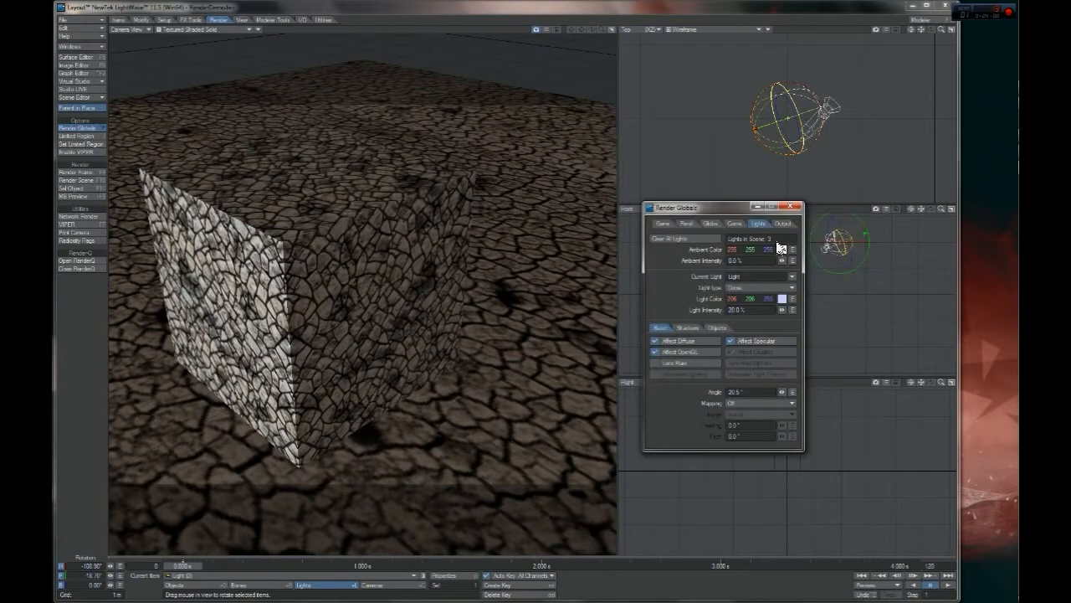
# Check the light's shadow type options, keep Ray Trace, and close the Render Globals window
pyautogui.click(688, 327)
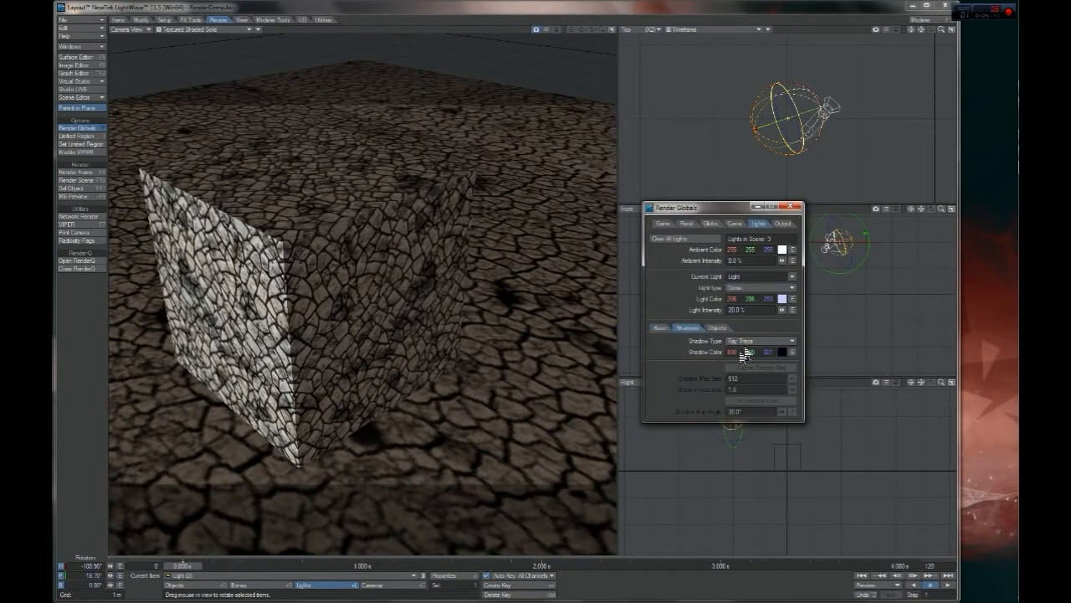
pyautogui.click(749, 341)
pyautogui.click(738, 336)
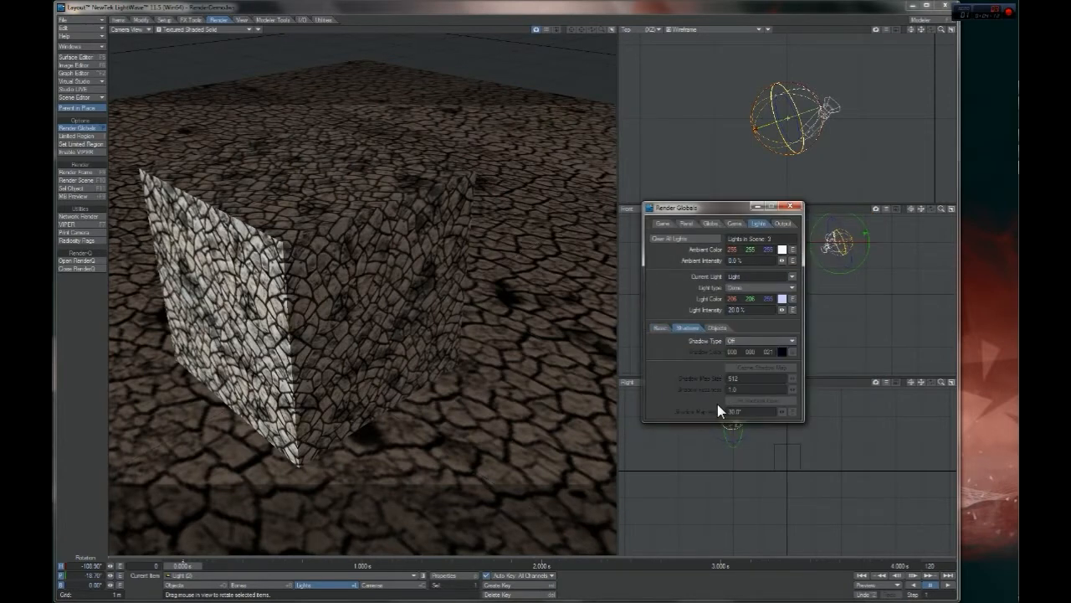
pyautogui.click(658, 328)
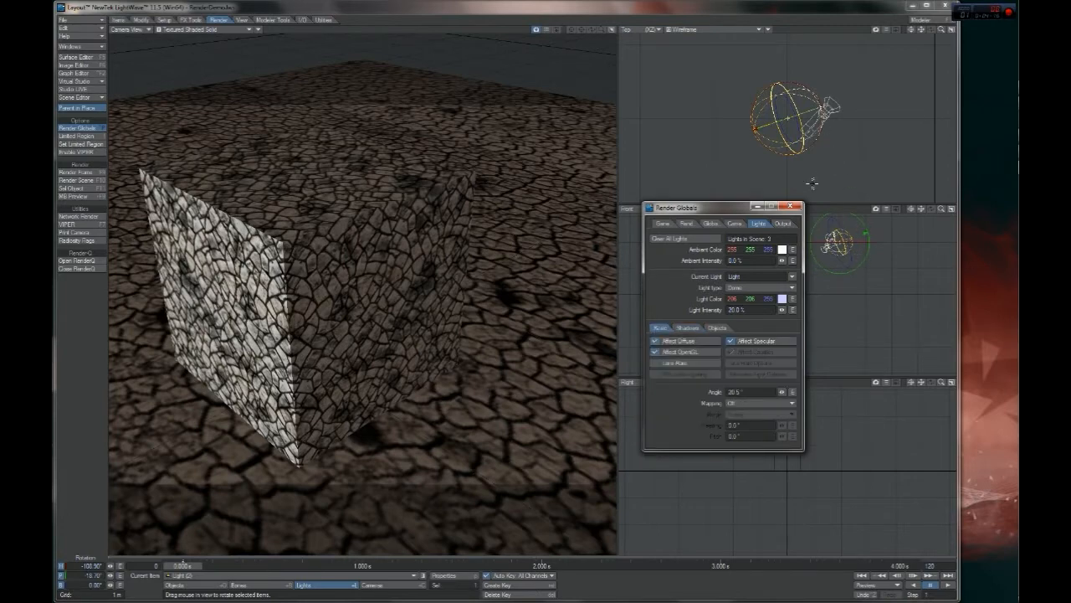
pyautogui.click(790, 207)
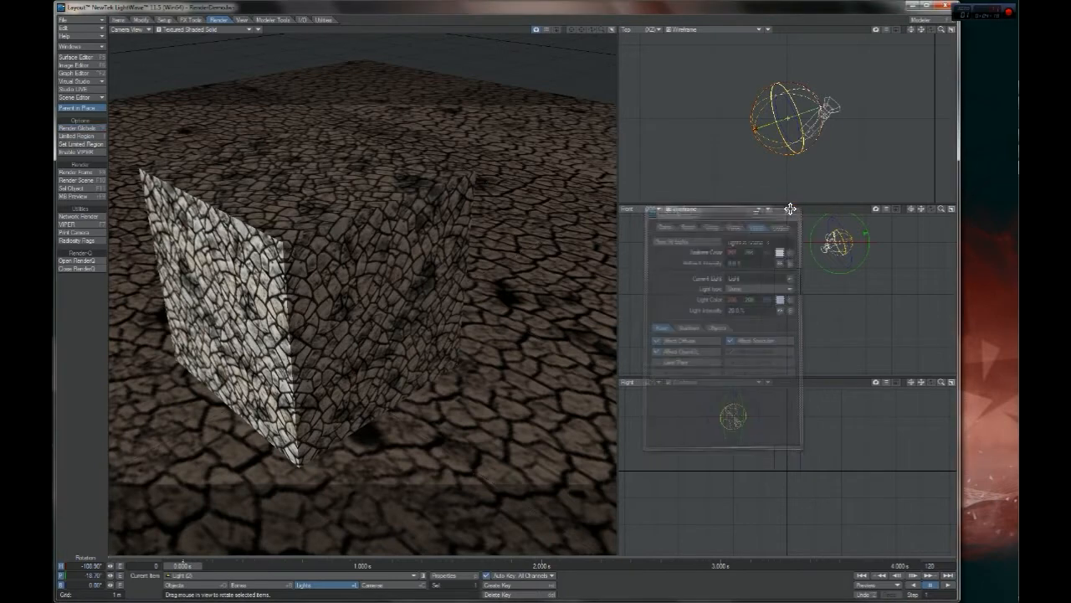
# Render the current frame and inspect the shadow beside the box in the rendered image
pyautogui.press('F9')
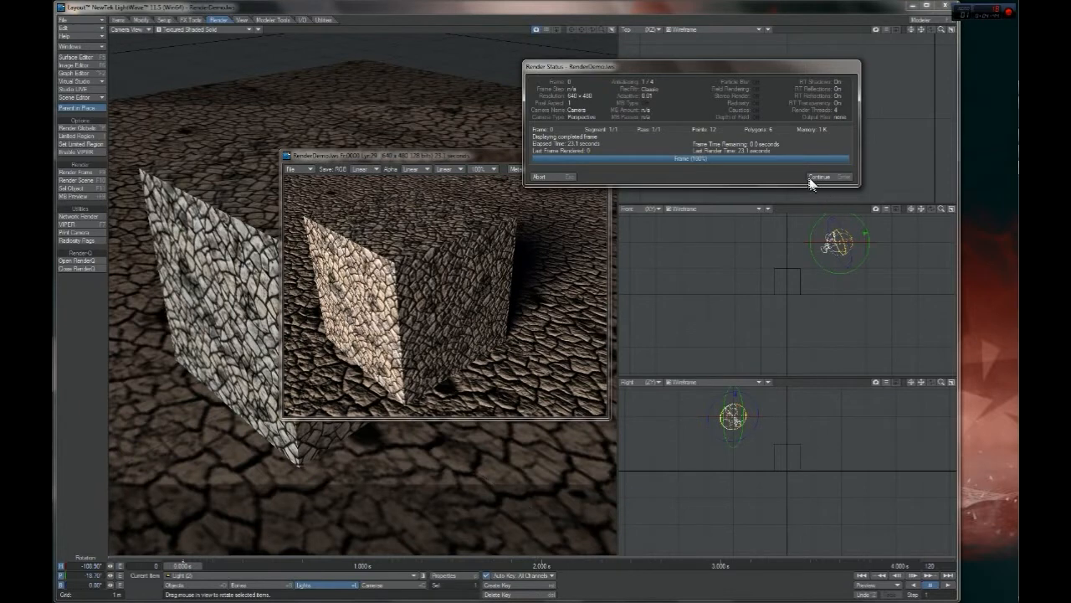
pyautogui.click(820, 178)
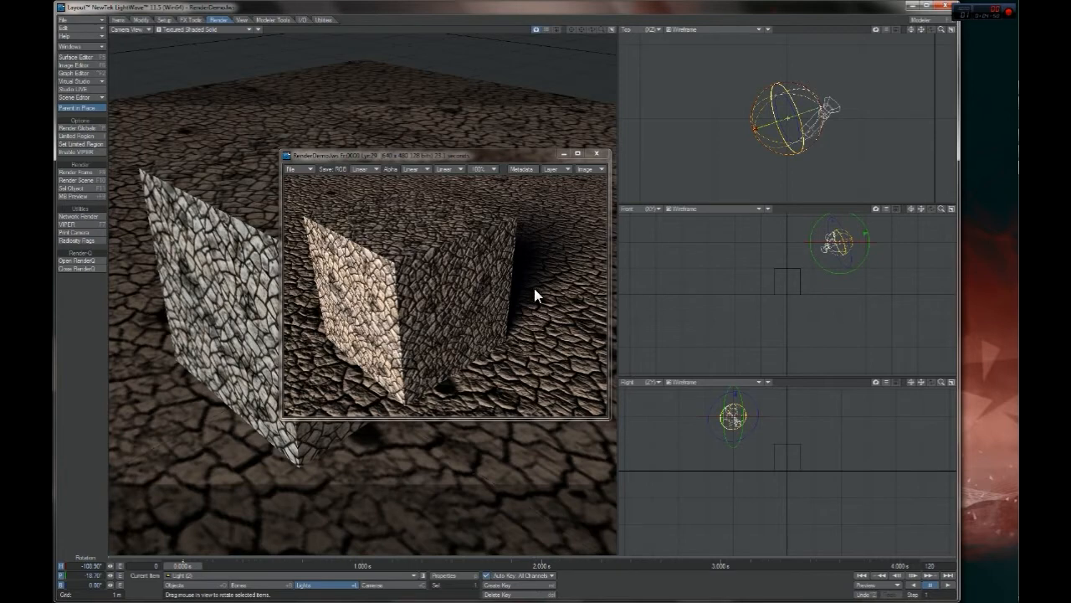
pyautogui.moveTo(457, 156); pyautogui.dragTo(489, 153)
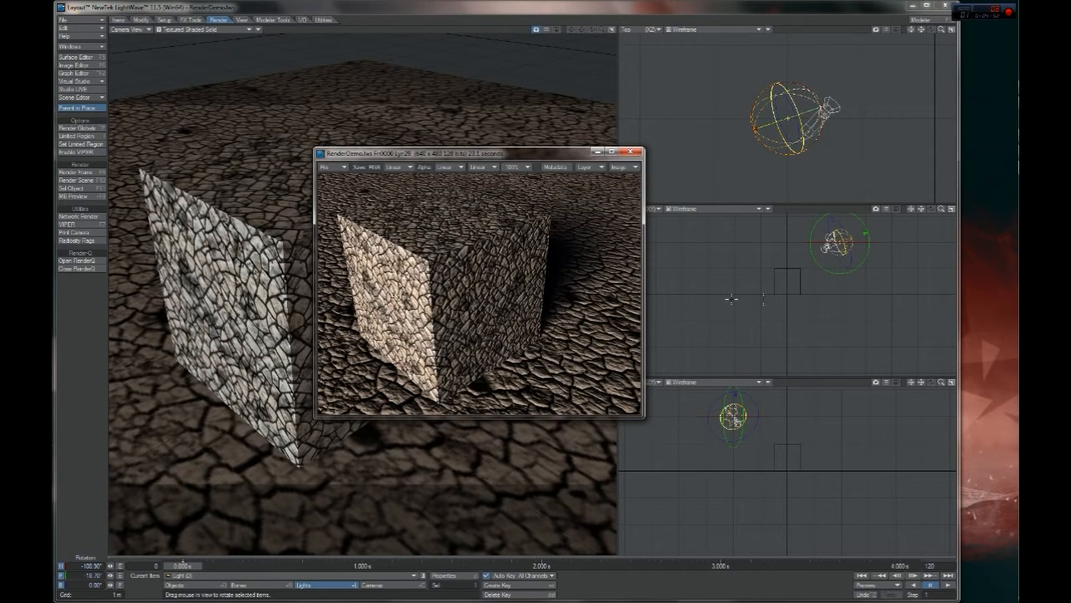
pyautogui.doubleClick(536, 284)
pyautogui.click(579, 246)
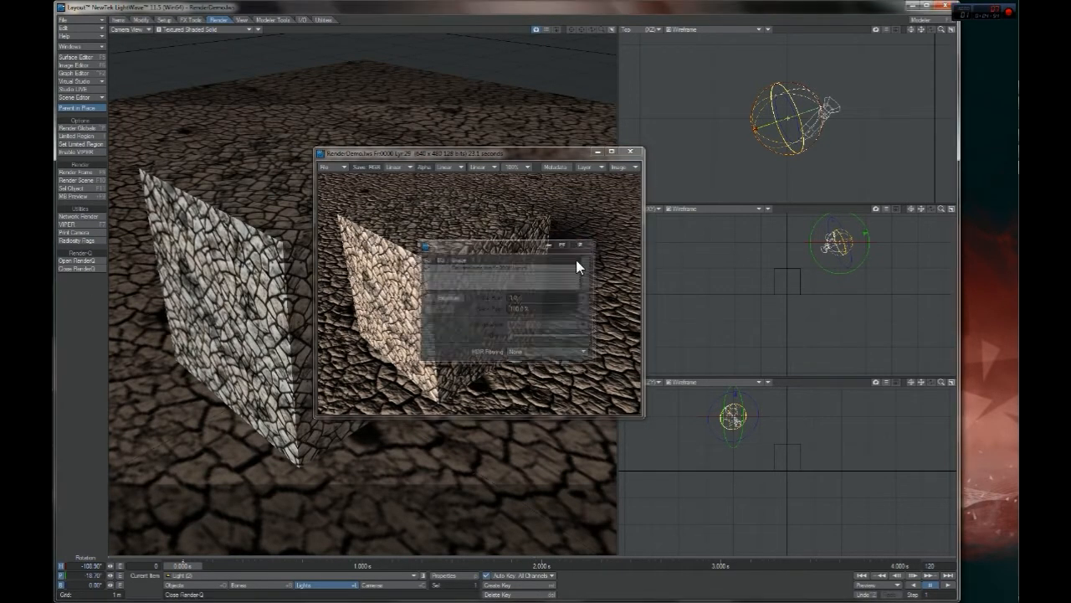
# Reopen the light settings and set the pale blue light's intensity to 0%
pyautogui.click(765, 135)
pyautogui.hotkey('alt', 'F10')
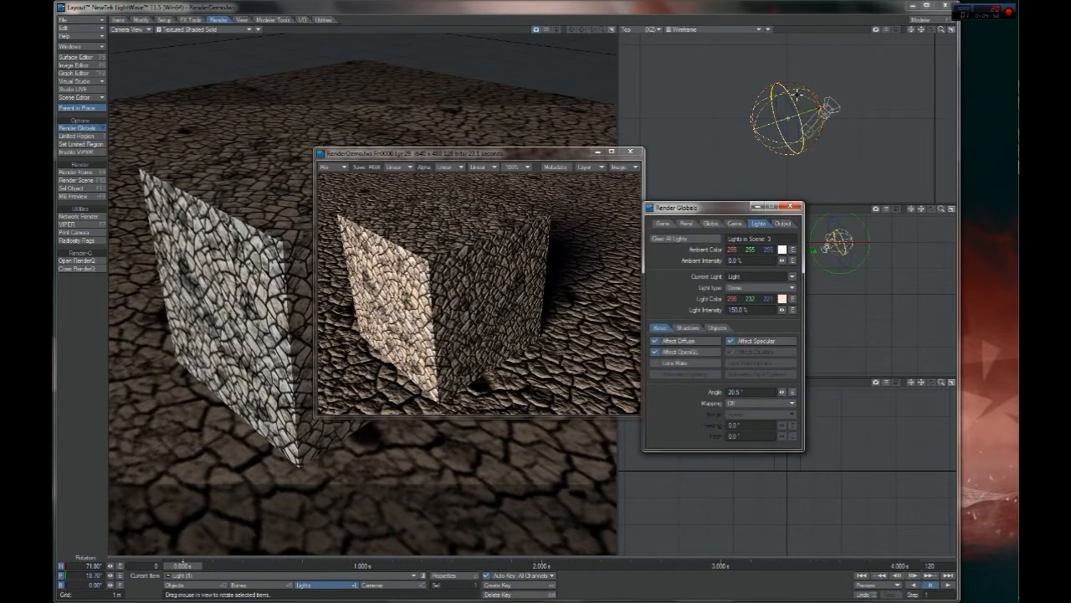
pyautogui.click(798, 95)
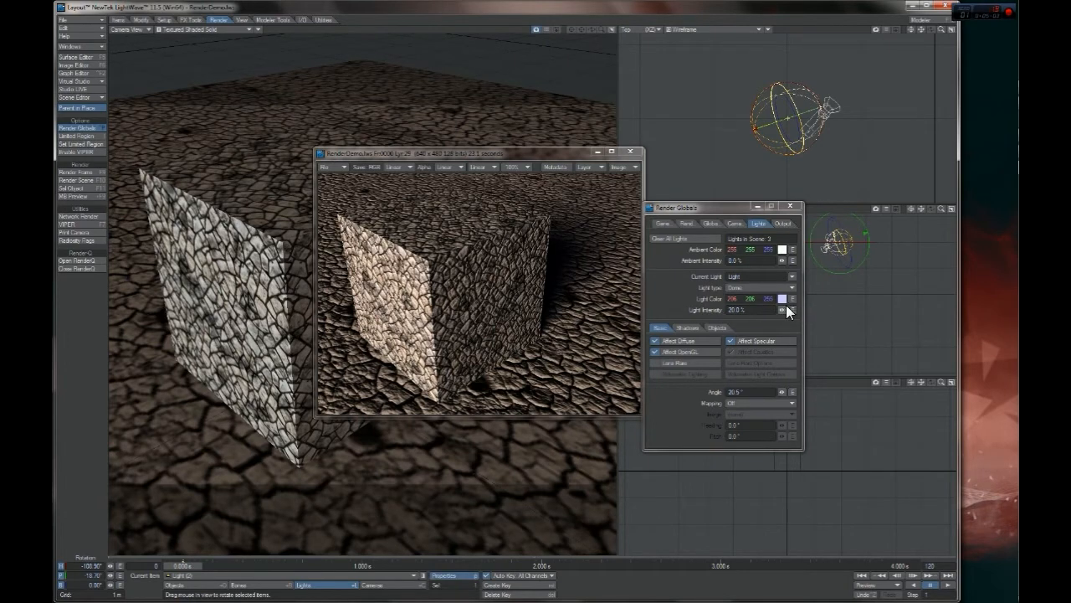
pyautogui.moveTo(784, 308); pyautogui.dragTo(586, 320)
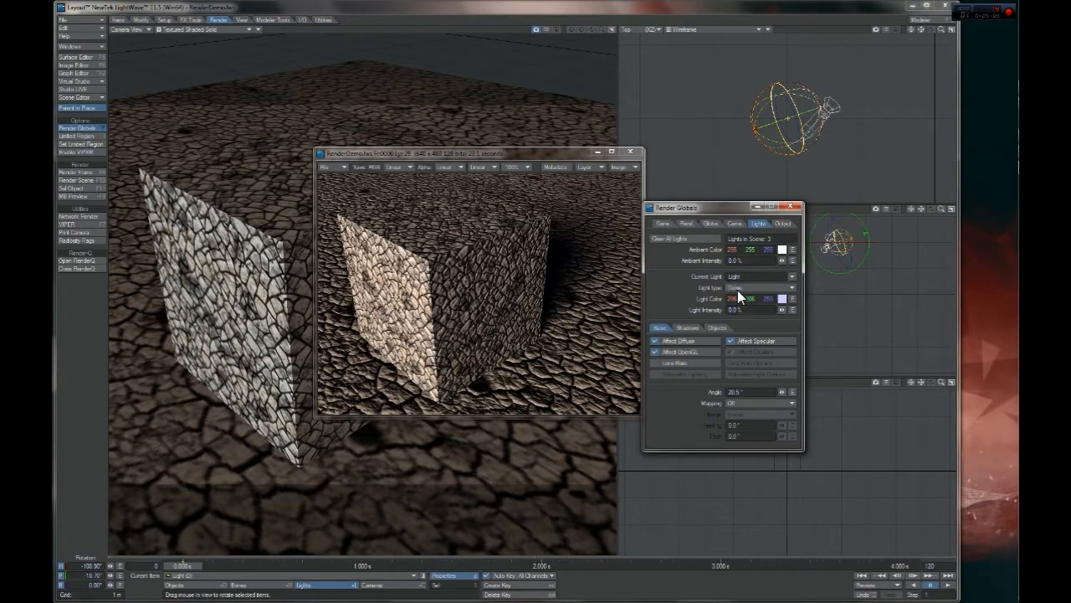
# Render the frame with the pale blue light off, examine the image full size, and close the viewer
pyautogui.press('F9')
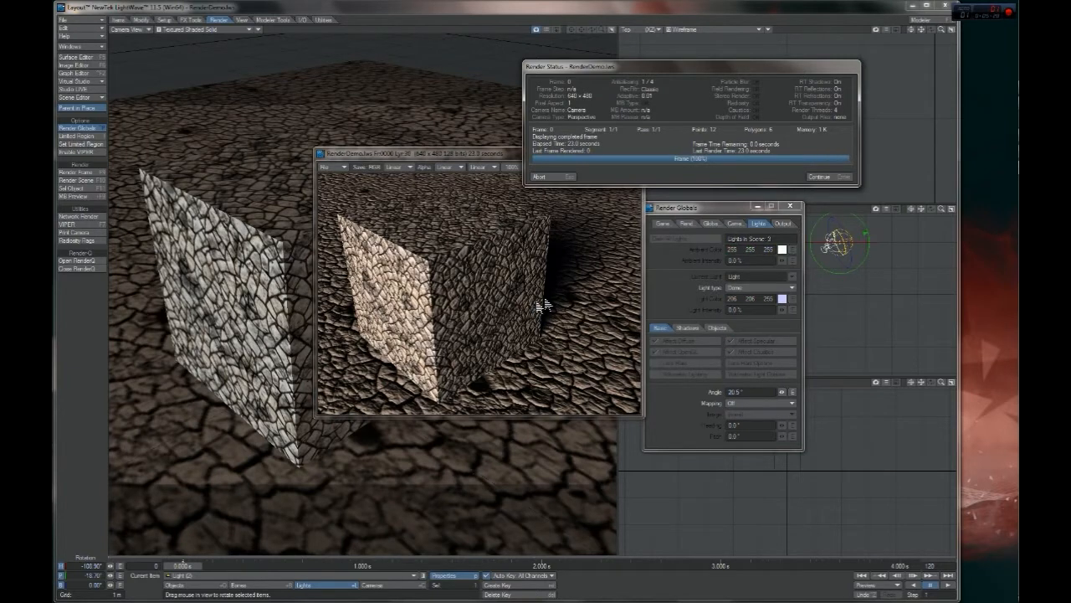
pyautogui.click(819, 176)
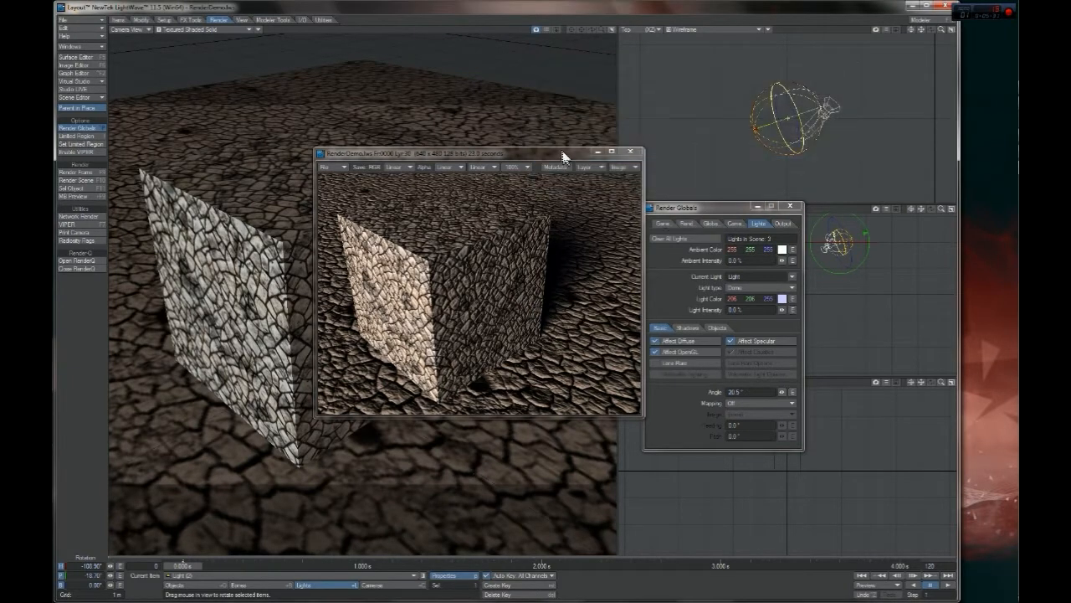
pyautogui.click(612, 151)
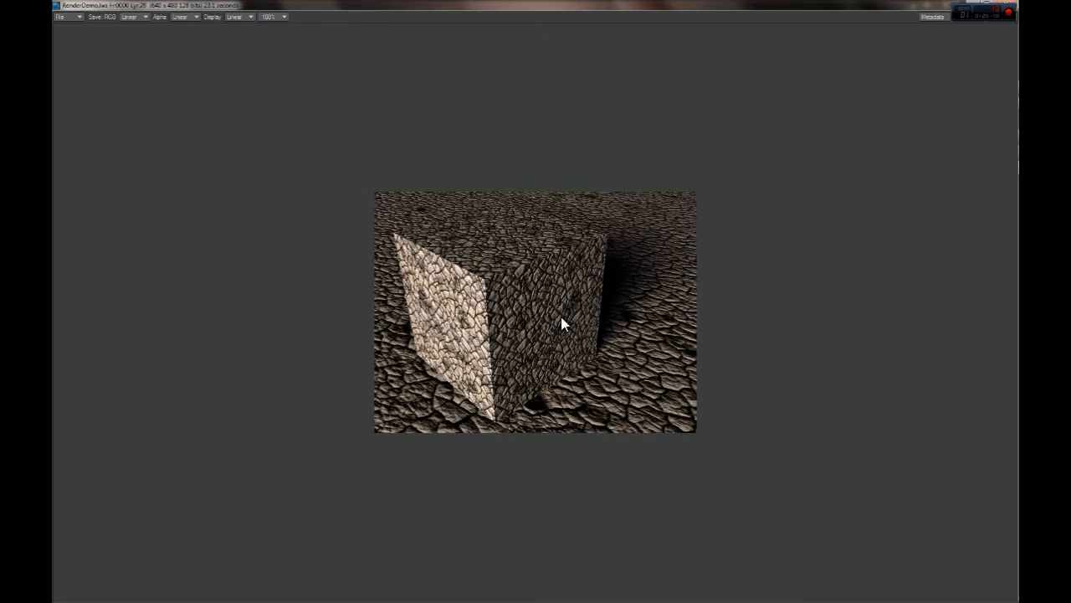
pyautogui.click(1010, 10)
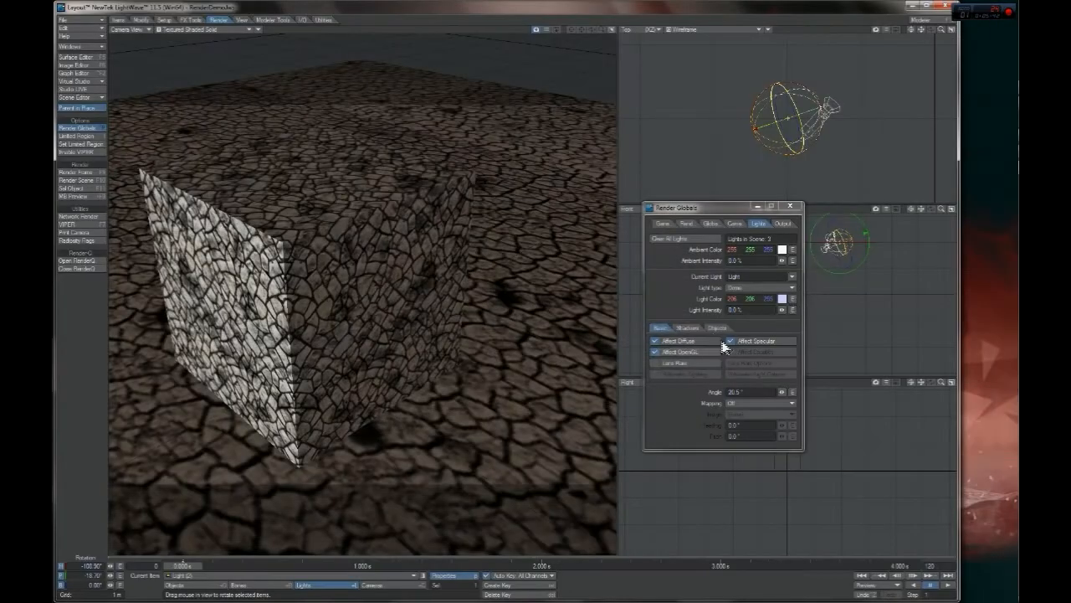
# Set the blue light's intensity to 80.5% and deepen its color to RGB 170, 170, 255
pyautogui.moveTo(782, 310); pyautogui.dragTo(816, 309)
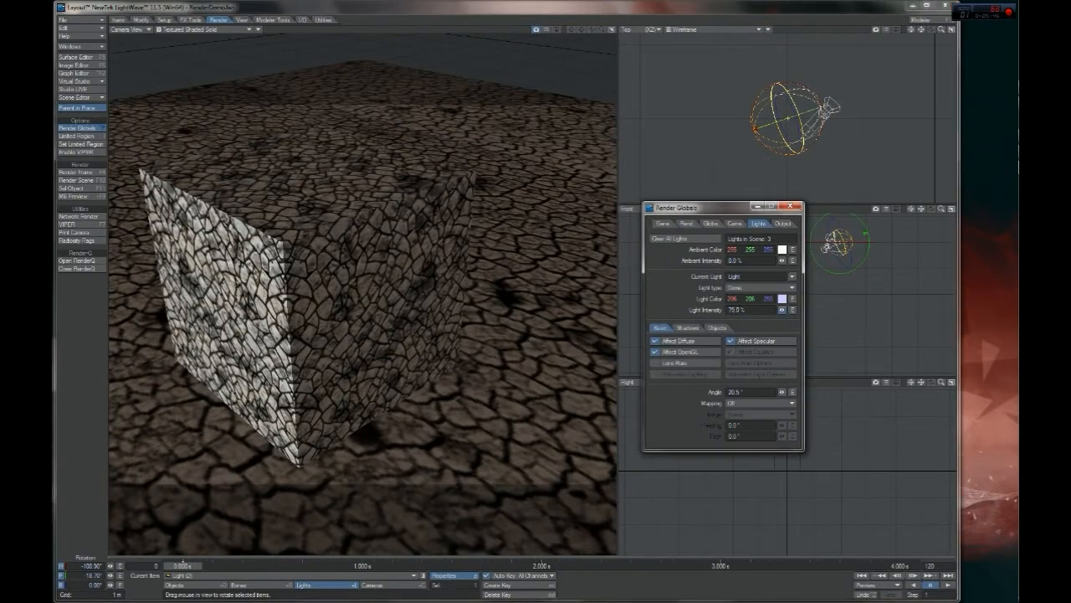
pyautogui.moveTo(784, 311); pyautogui.dragTo(783, 312)
pyautogui.click(782, 298)
pyautogui.moveTo(870, 241); pyautogui.dragTo(870, 251)
pyautogui.click(665, 371)
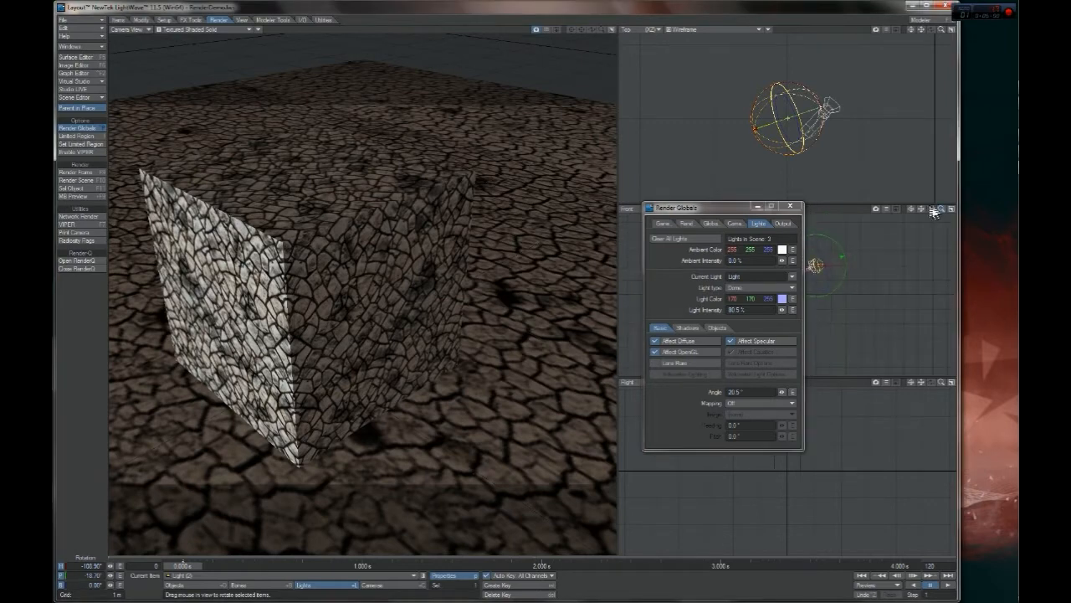
# Rotate the blue light's pitch in the Front view until it points nearly level
pyautogui.moveTo(731, 209); pyautogui.dragTo(535, 216)
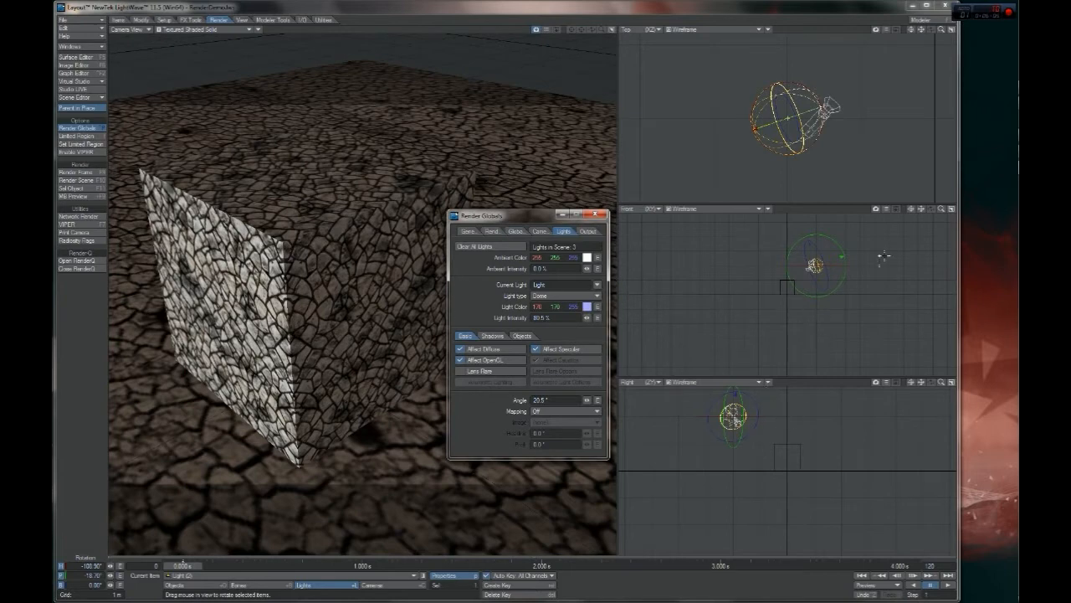
pyautogui.click(911, 209)
pyautogui.moveTo(940, 209); pyautogui.dragTo(996, 210)
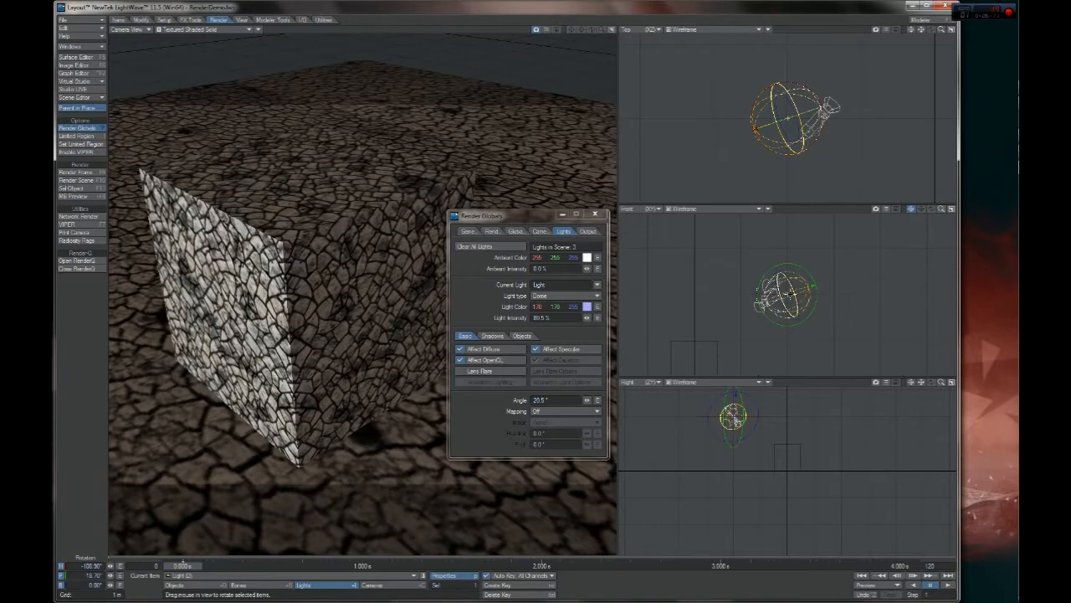
pyautogui.moveTo(813, 286)
pyautogui.mouseDown()
pyautogui.moveTo(815, 307)
pyautogui.moveTo(815, 293)
pyautogui.mouseUp()
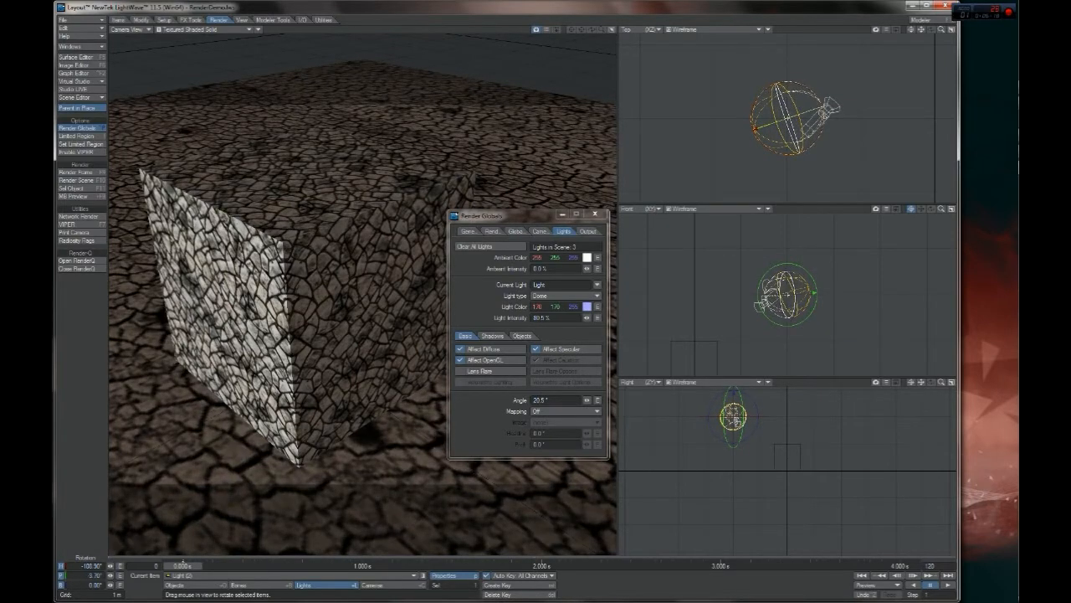
# Rotate the blue light in the Top view to a heading of about -80° and set its intensity to 65.5%
pyautogui.moveTo(942, 30)
pyautogui.mouseDown()
pyautogui.moveTo(904, 30)
pyautogui.moveTo(932, 31)
pyautogui.mouseUp()
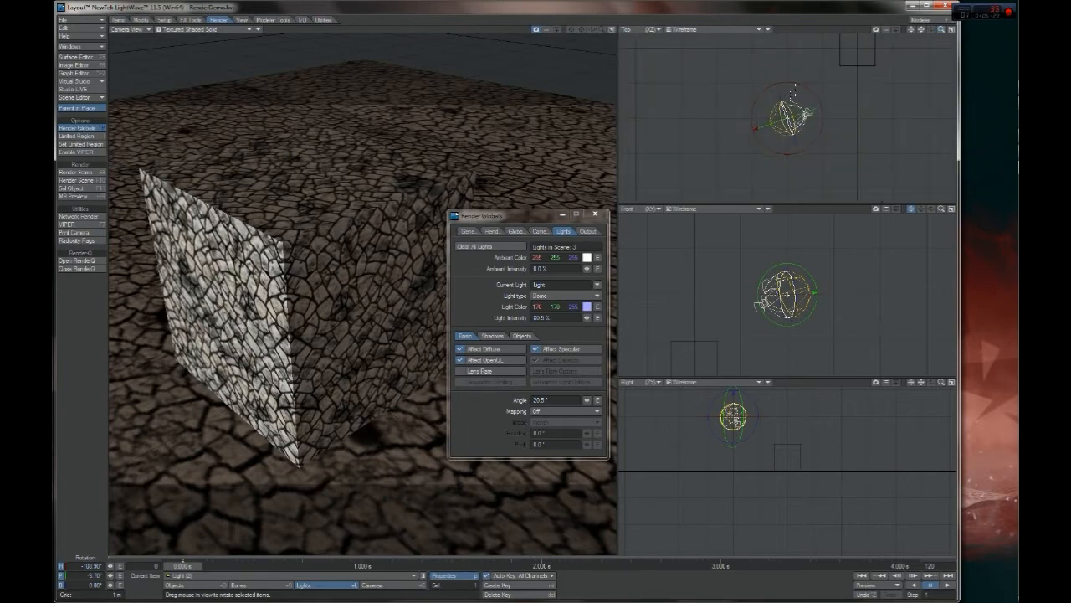
pyautogui.moveTo(799, 85); pyautogui.dragTo(775, 85)
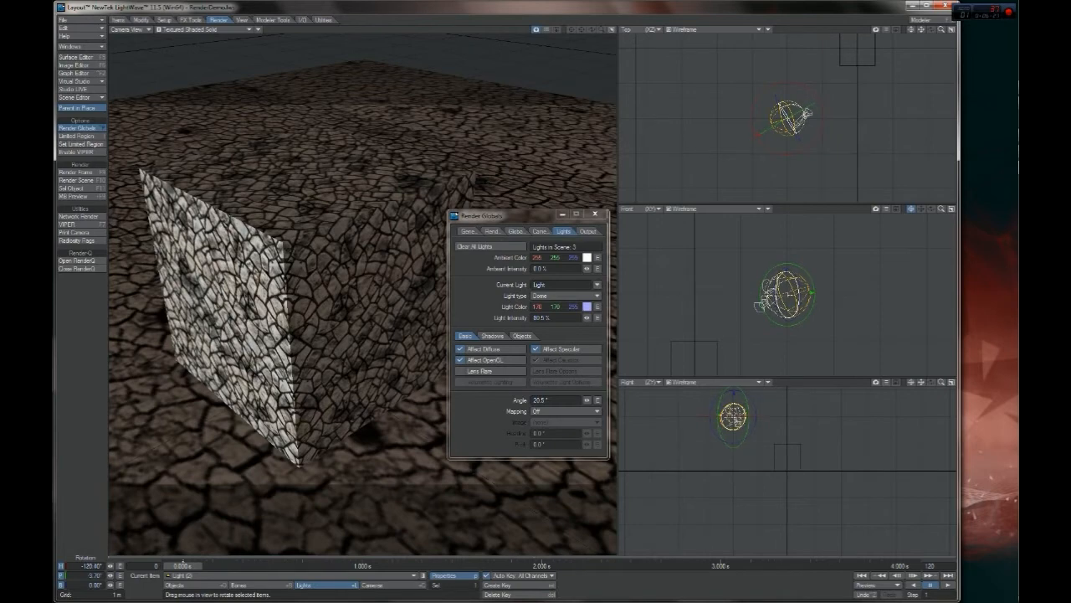
pyautogui.moveTo(921, 30); pyautogui.dragTo(867, 62)
pyautogui.moveTo(754, 118)
pyautogui.mouseDown()
pyautogui.moveTo(854, 118)
pyautogui.moveTo(762, 125)
pyautogui.mouseUp()
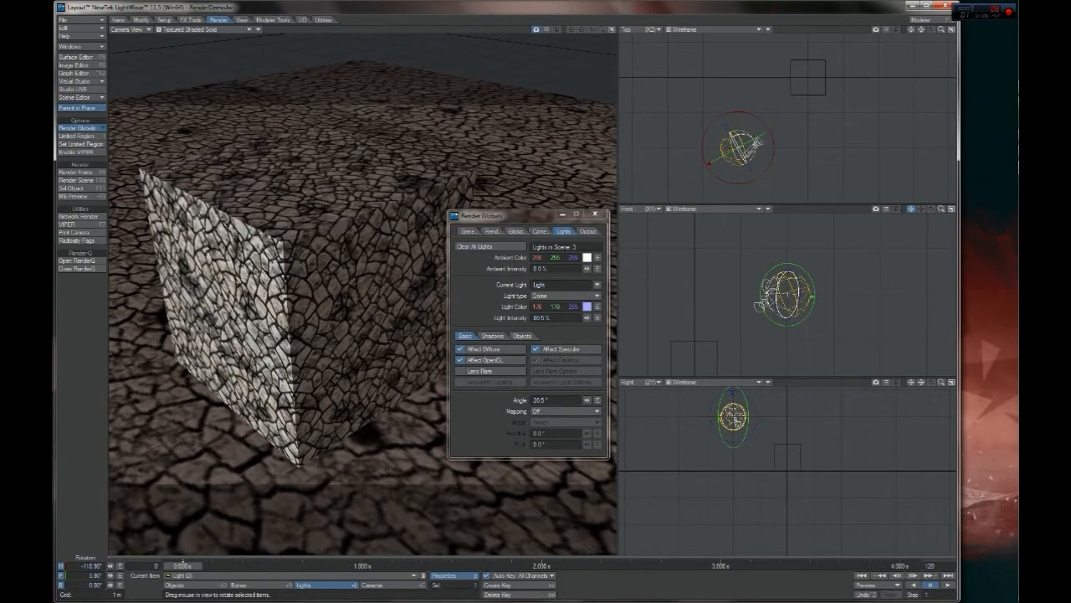
pyautogui.press('Tab')
pyautogui.press('Tab')
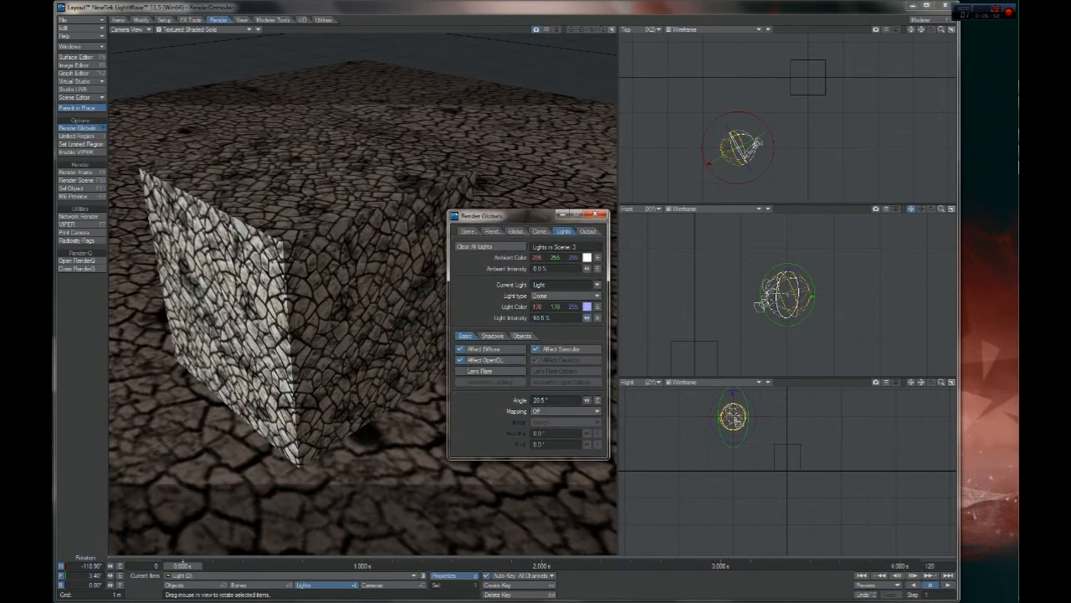
pyautogui.moveTo(754, 115); pyautogui.dragTo(774, 133)
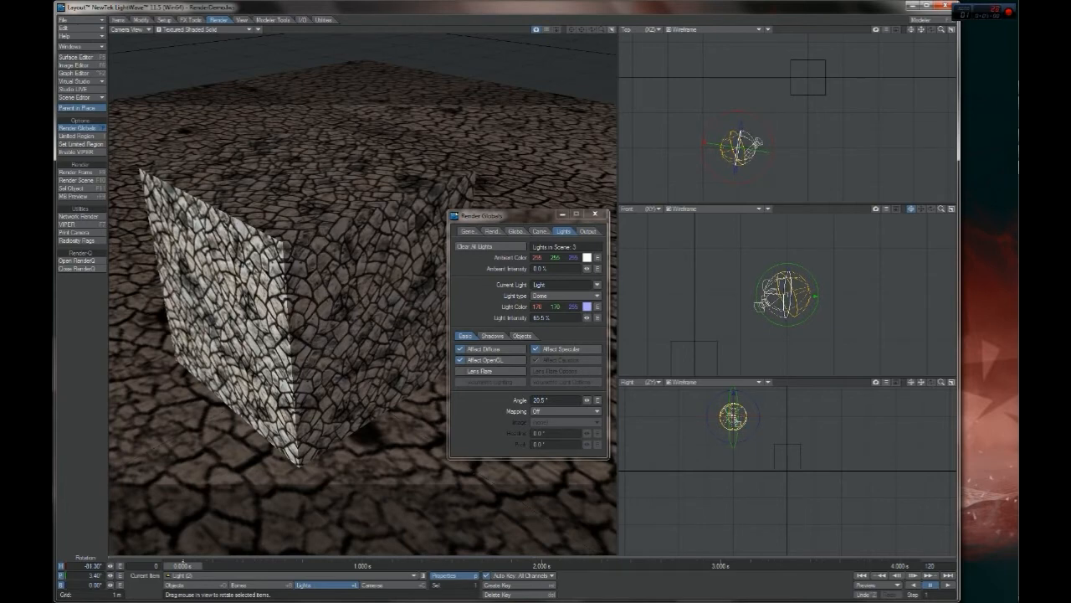
# Render the current frame with the re-aimed blue light and dismiss the render status
pyautogui.press('F9')
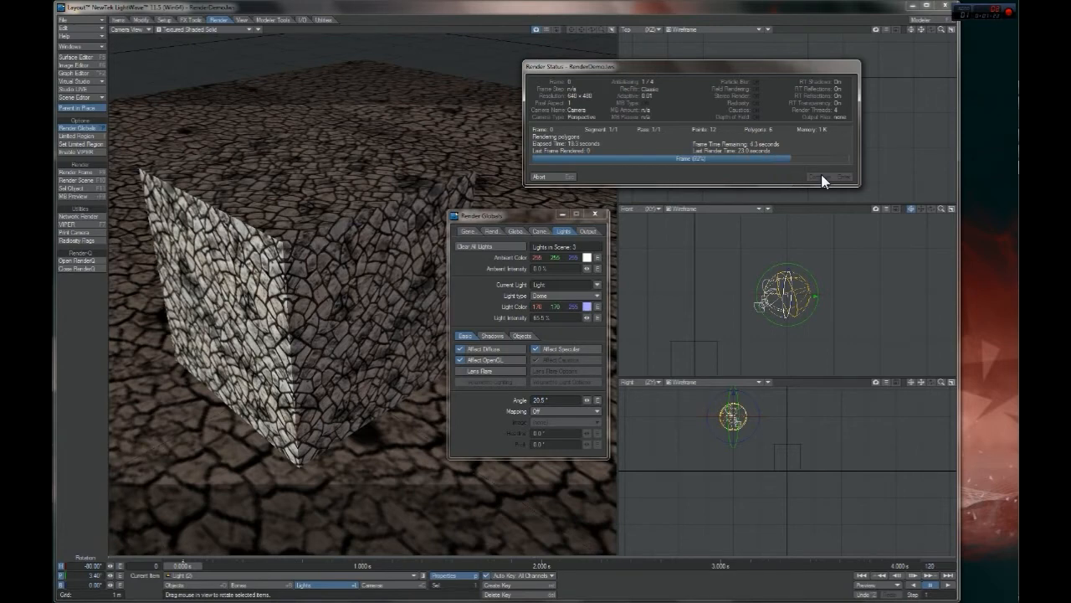
pyautogui.moveTo(1018, 287)
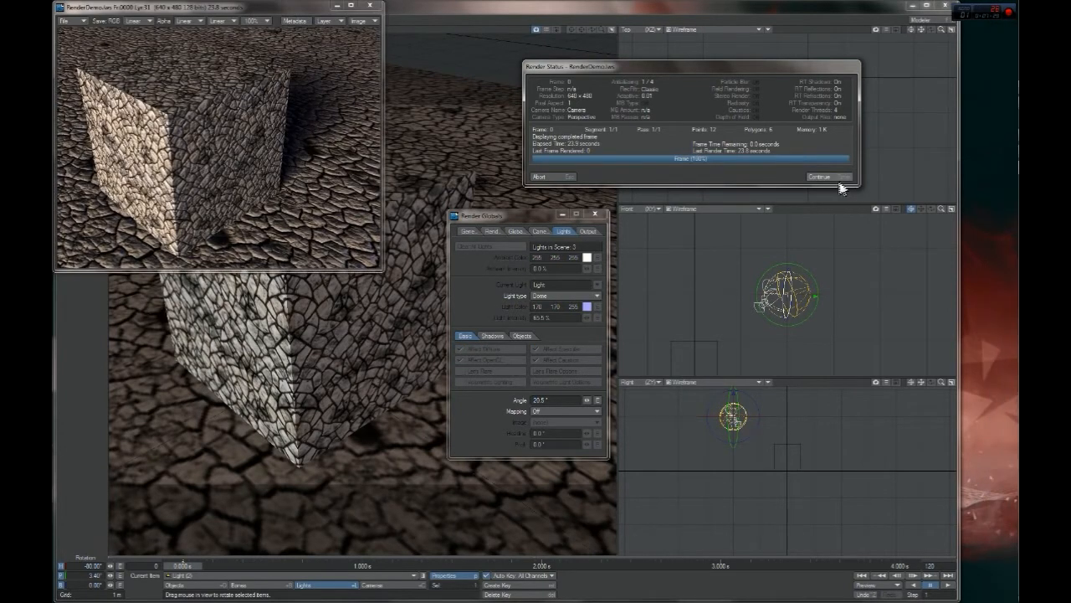
pyautogui.click(837, 178)
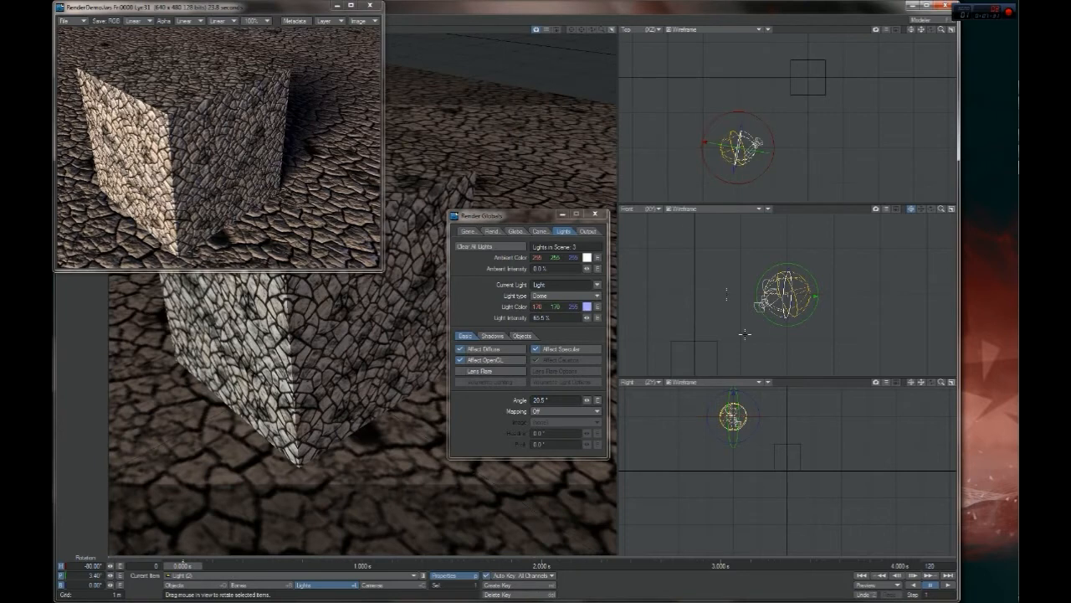
# Set the blue light's intensity to 0% and render a comparison frame without it
pyautogui.press('p')
pyautogui.press('p')
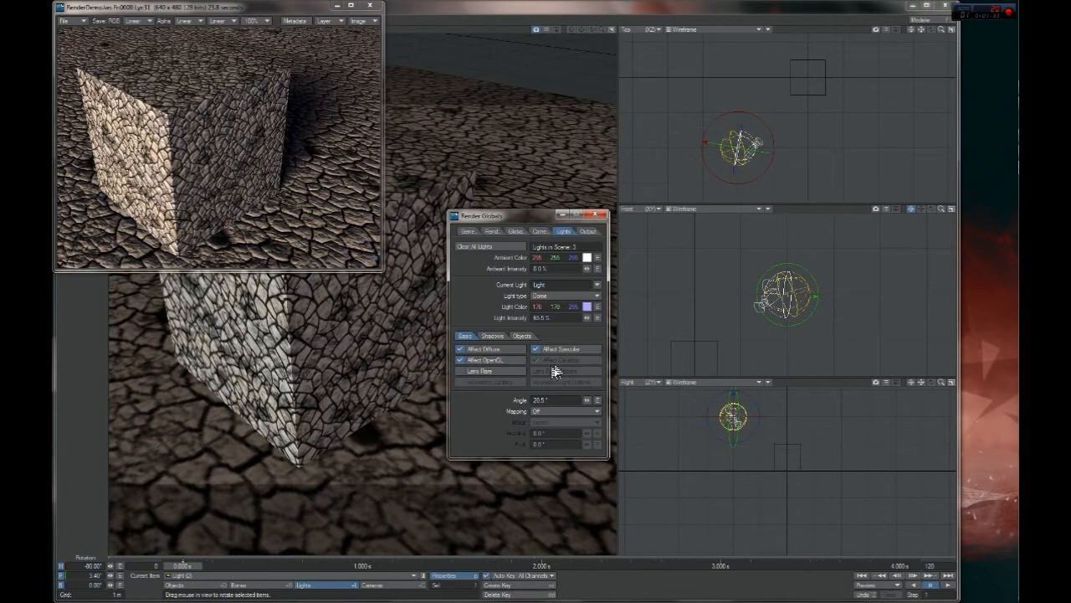
pyautogui.moveTo(589, 320); pyautogui.dragTo(454, 327)
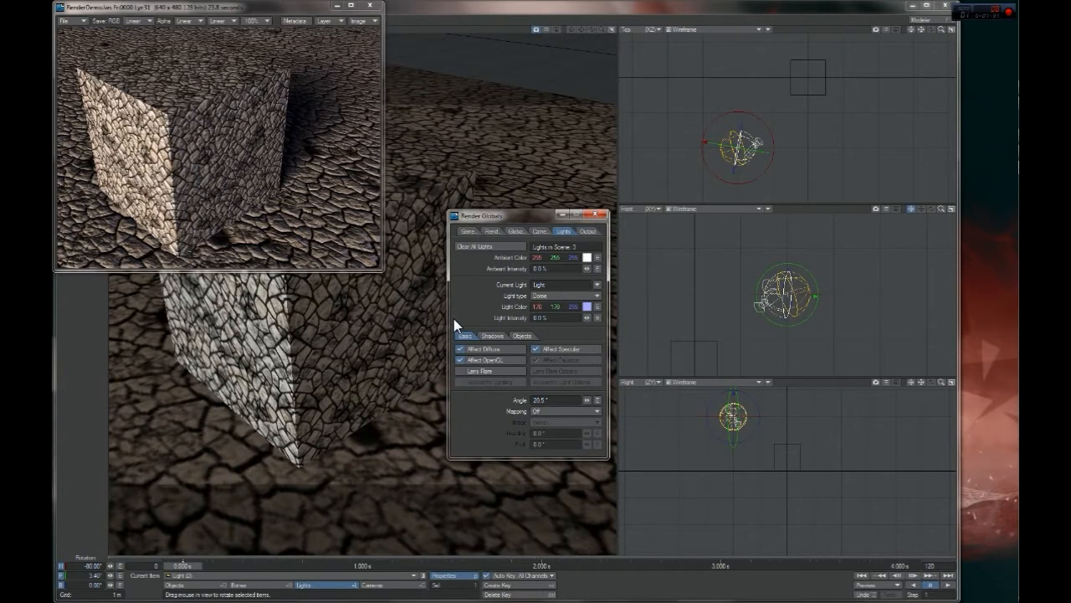
pyautogui.press('F9')
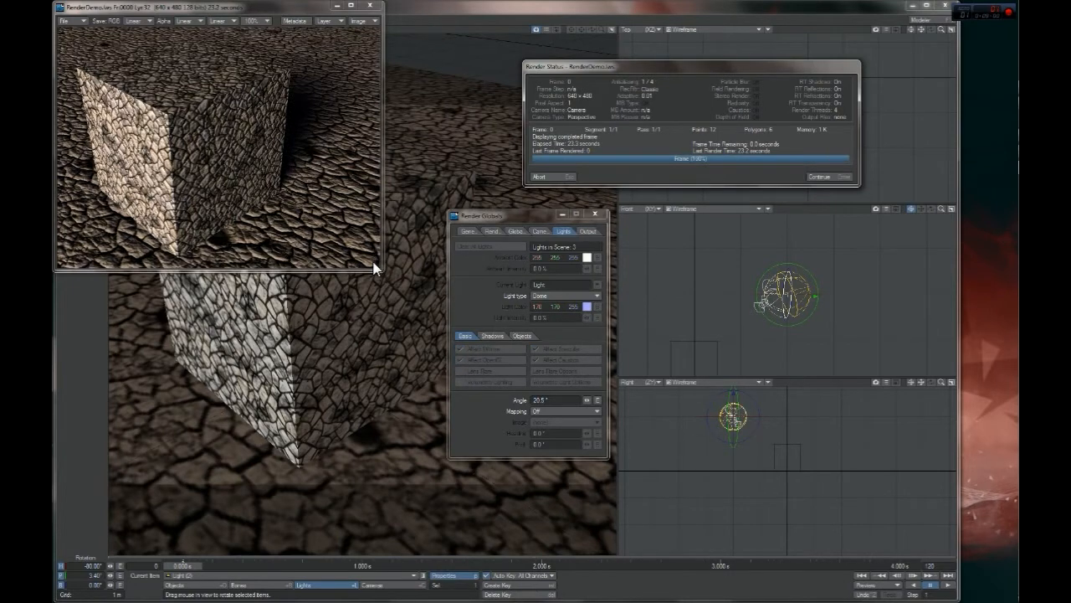
pyautogui.click(818, 176)
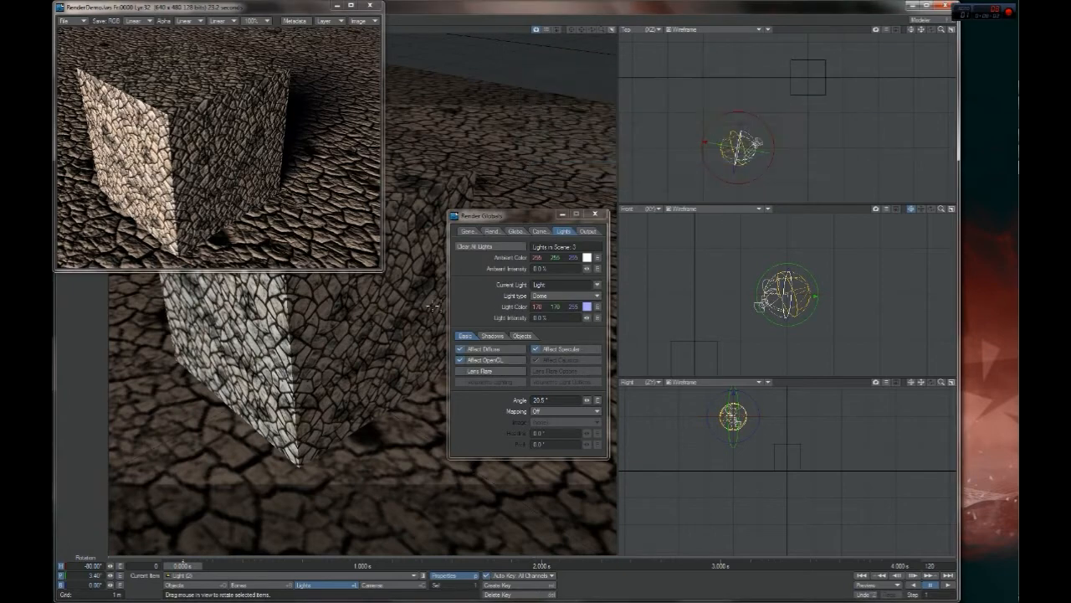
# Set the blue light's intensity back to 65.5% and render the frame again
pyautogui.click(561, 318)
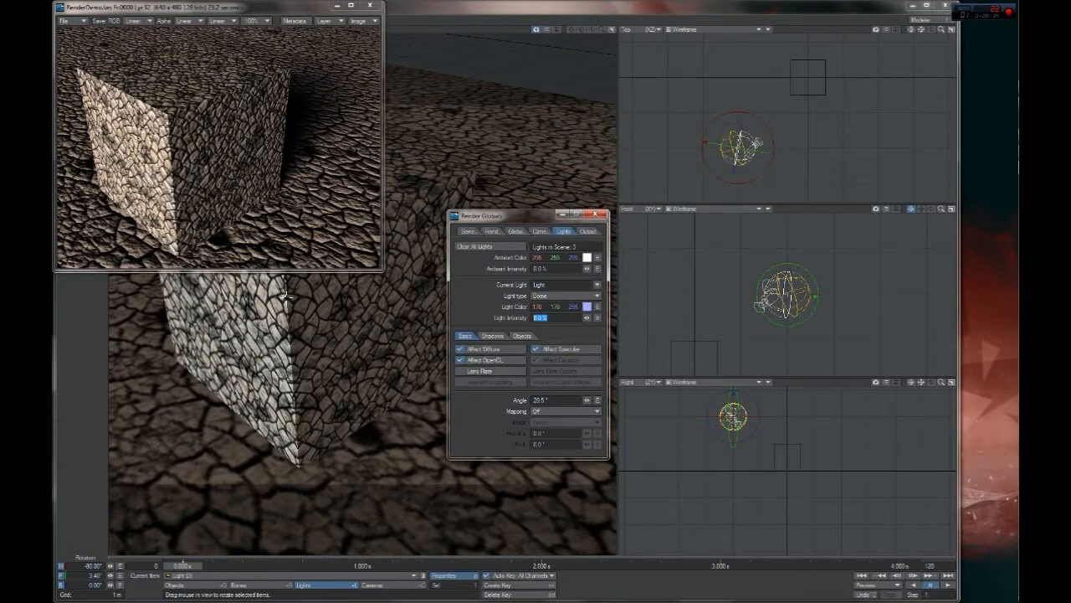
pyautogui.write('65')
pyautogui.press('Return')
pyautogui.press('F9')
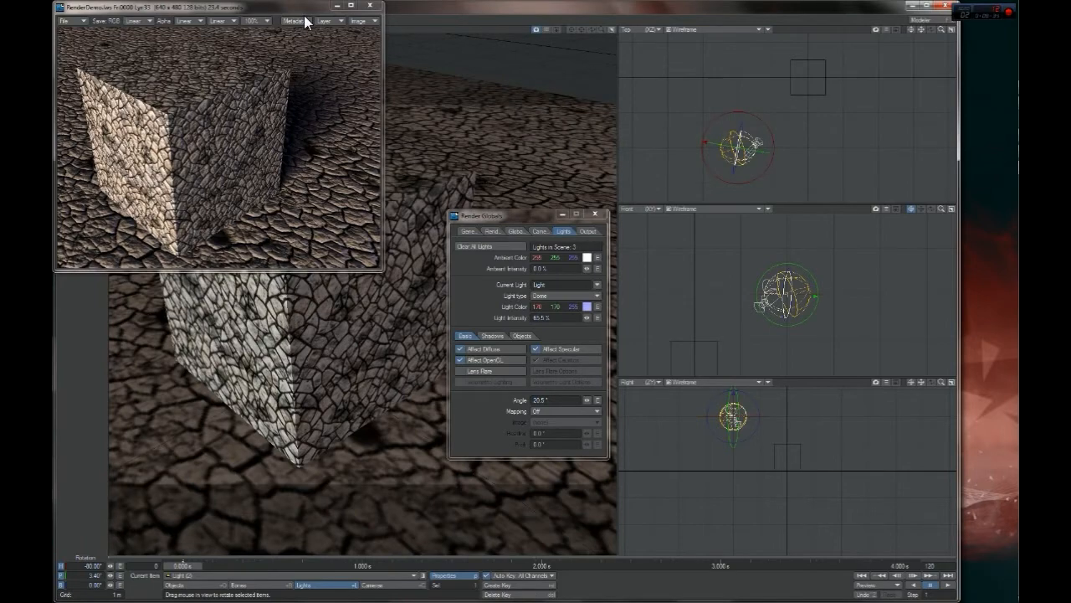
# Compare the renders with and without the blue light by flipping between them in the image viewer
pyautogui.moveTo(293, 11); pyautogui.dragTo(533, 93)
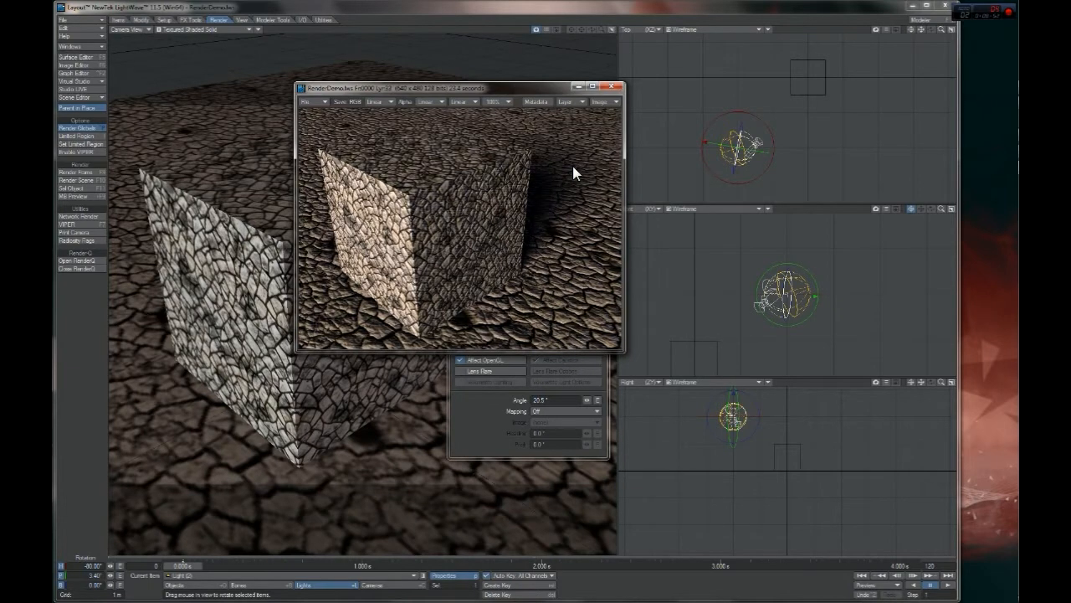
pyautogui.press('pageup')
pyautogui.press('pagedown')
pyautogui.press('pageup')
pyautogui.press('pagedown')
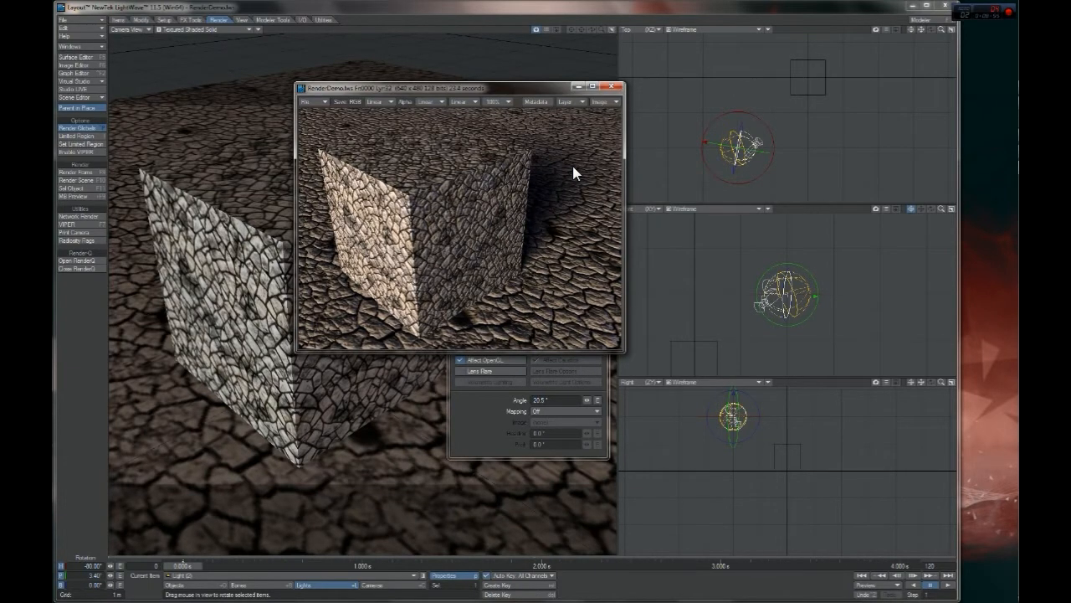
# Flip repeatedly between the latest renders to examine the blue fill's effect, and close the viewer and light properties
pyautogui.press('pageup')
pyautogui.press('pagedown')
pyautogui.press('pageup')
pyautogui.press('pagedown')
pyautogui.press('pageup')
pyautogui.press('pagedown')
pyautogui.click(613, 86)
pyautogui.click(605, 209)
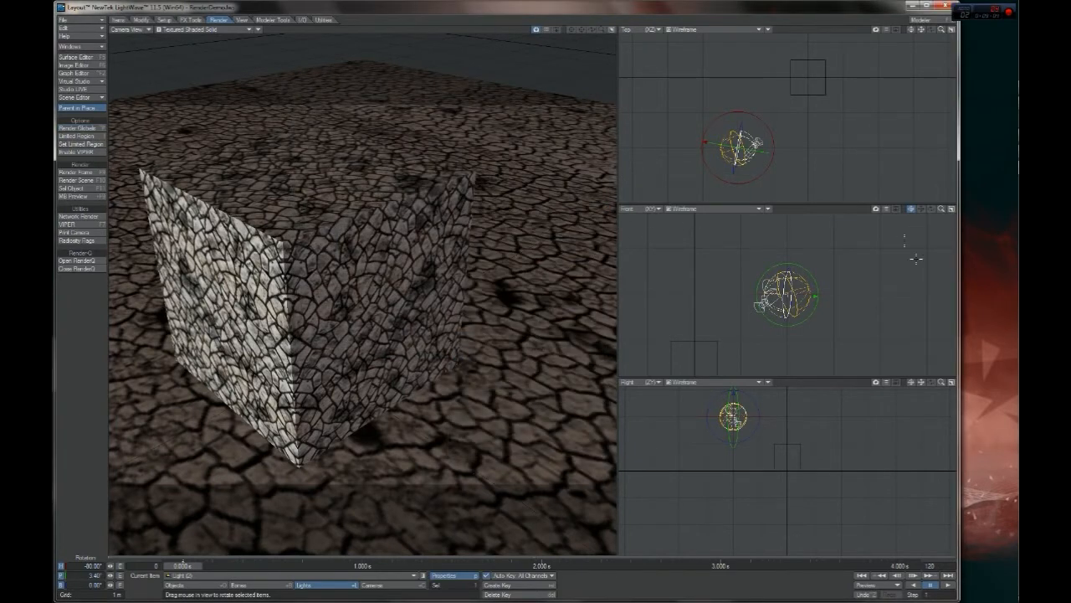
# Clone the blue dome light once and move the copy near the box in the top view
pyautogui.hotkey('ctrl', 'c')
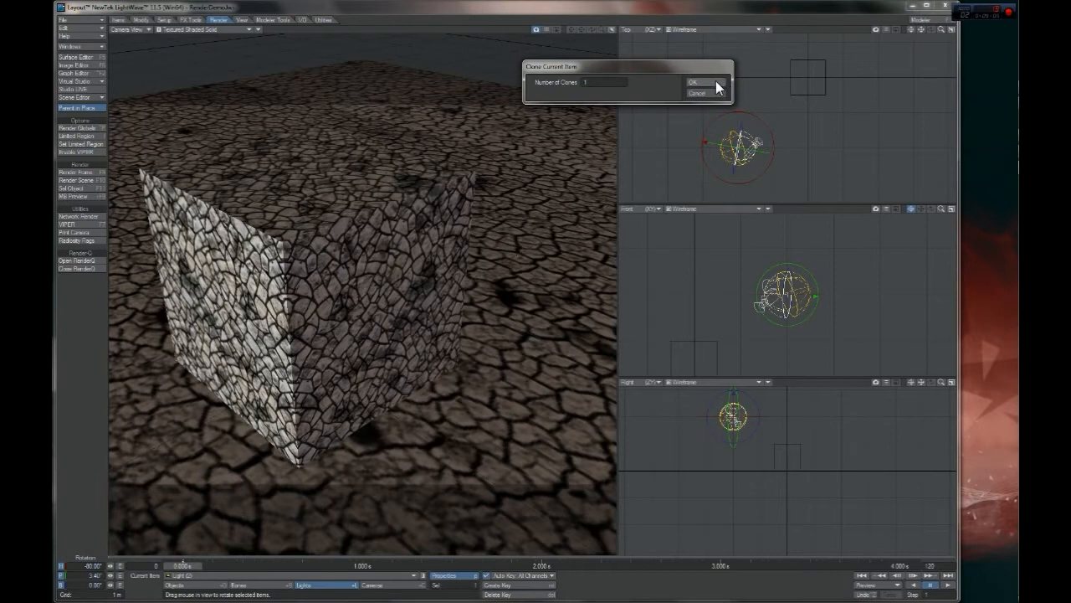
pyautogui.click(703, 82)
pyautogui.press('t')
pyautogui.moveTo(738, 148); pyautogui.dragTo(796, 100)
# Rotate the cloned light to point straight down, with heading 0° and pitch 90°
pyautogui.press('y')
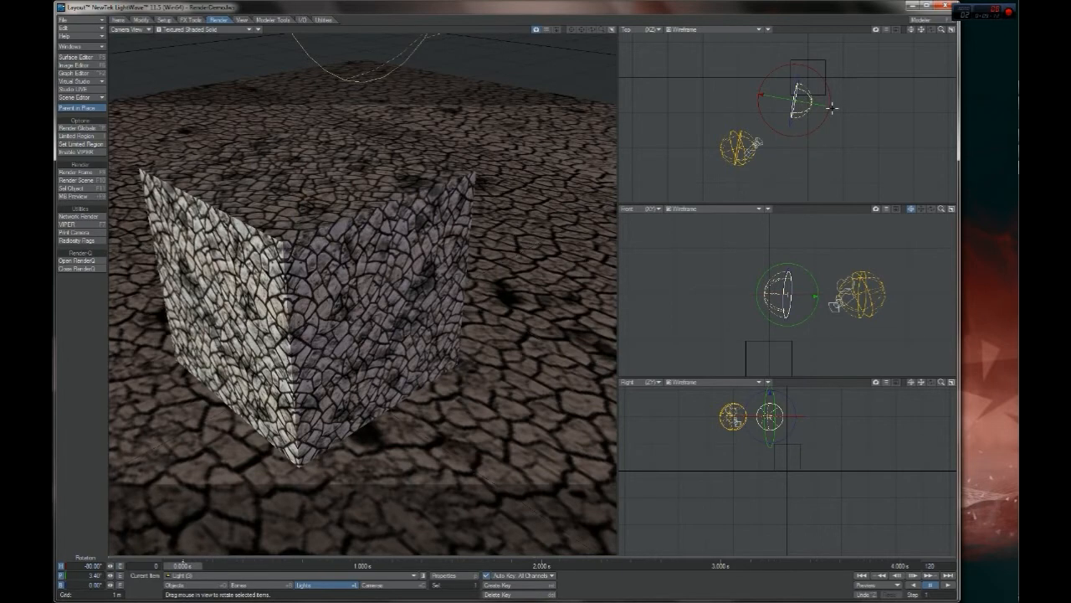
pyautogui.moveTo(86, 565); pyautogui.dragTo(364, 550)
pyautogui.write('0')
pyautogui.press('Tab')
pyautogui.write('0')
pyautogui.press('Return')
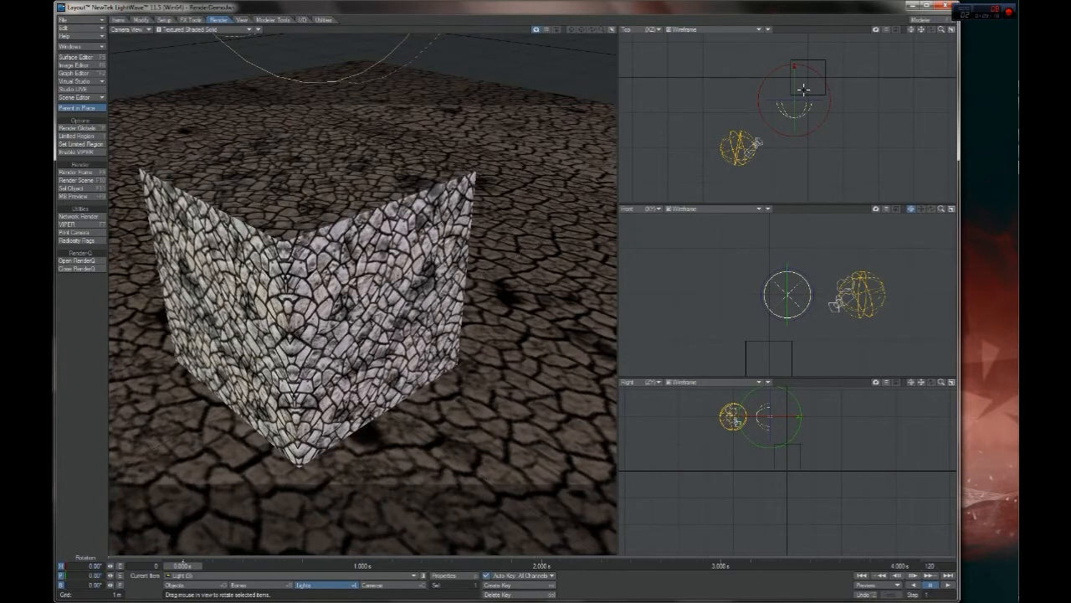
pyautogui.moveTo(800, 416); pyautogui.dragTo(765, 444)
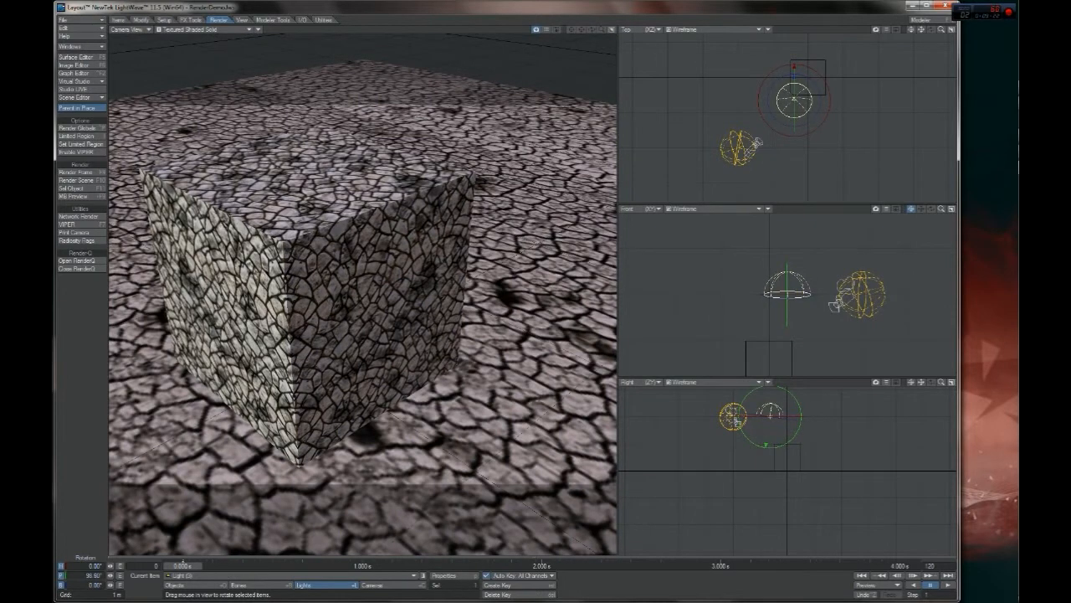
pyautogui.click(92, 576)
pyautogui.write('90')
pyautogui.press('Return')
# Move the cloned light directly over the centre of the box
pyautogui.moveTo(941, 208)
pyautogui.mouseDown()
pyautogui.moveTo(923, 208)
pyautogui.moveTo(936, 209)
pyautogui.mouseUp()
pyautogui.press('h')
pyautogui.press('t')
pyautogui.moveTo(757, 293); pyautogui.dragTo(751, 293)
pyautogui.moveTo(808, 77)
pyautogui.mouseDown()
pyautogui.moveTo(808, 48)
pyautogui.moveTo(808, 77)
pyautogui.mouseUp()
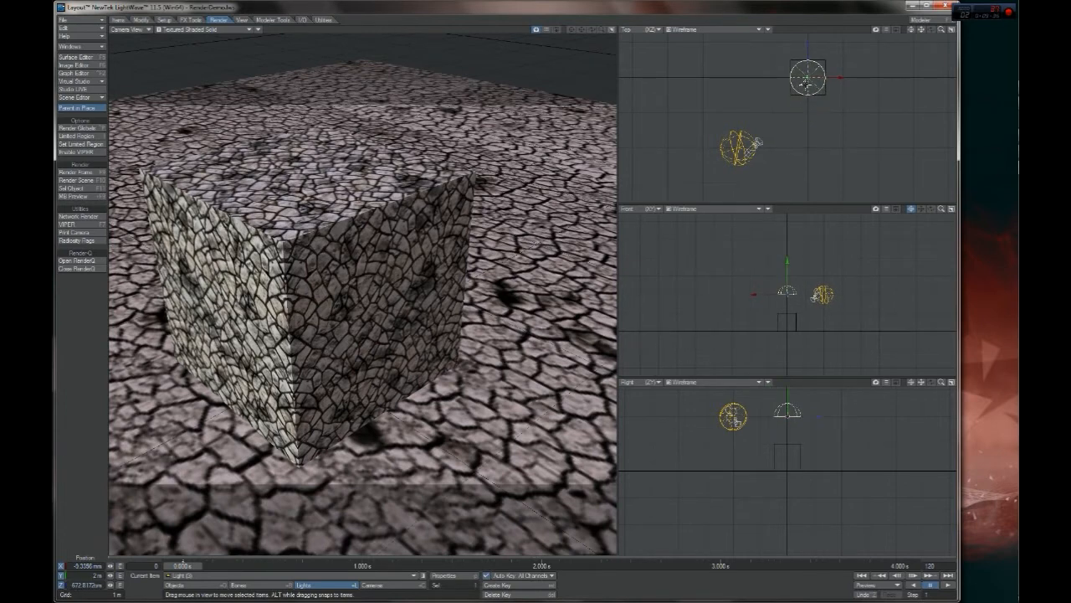
# Make the overhead light white at 25% intensity and raise it to a height of about 2.19 m
pyautogui.press('p')
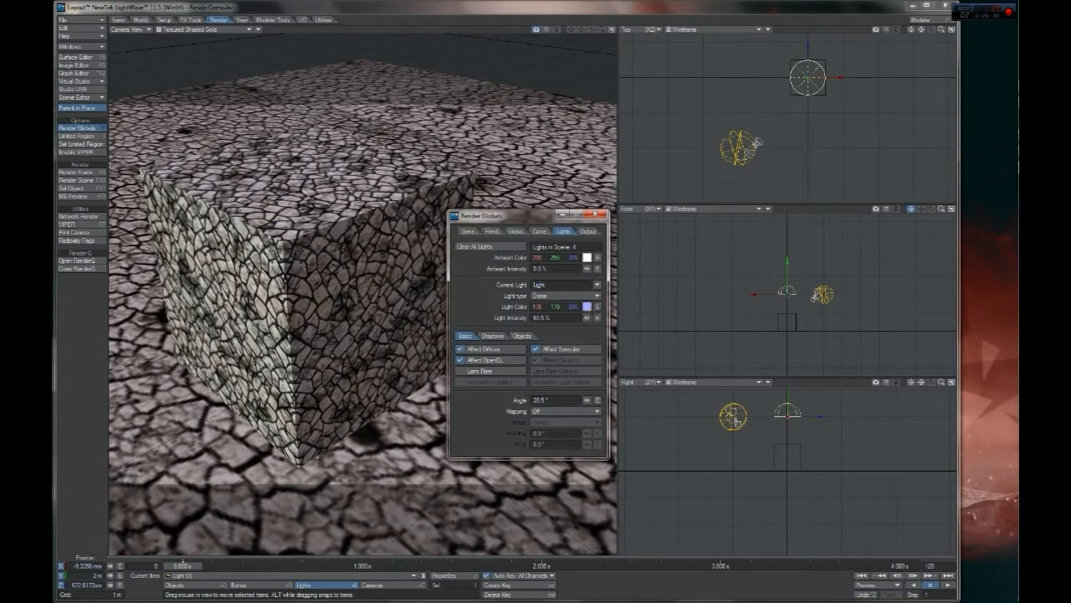
pyautogui.click(587, 307)
pyautogui.moveTo(671, 255); pyautogui.dragTo(670, 236)
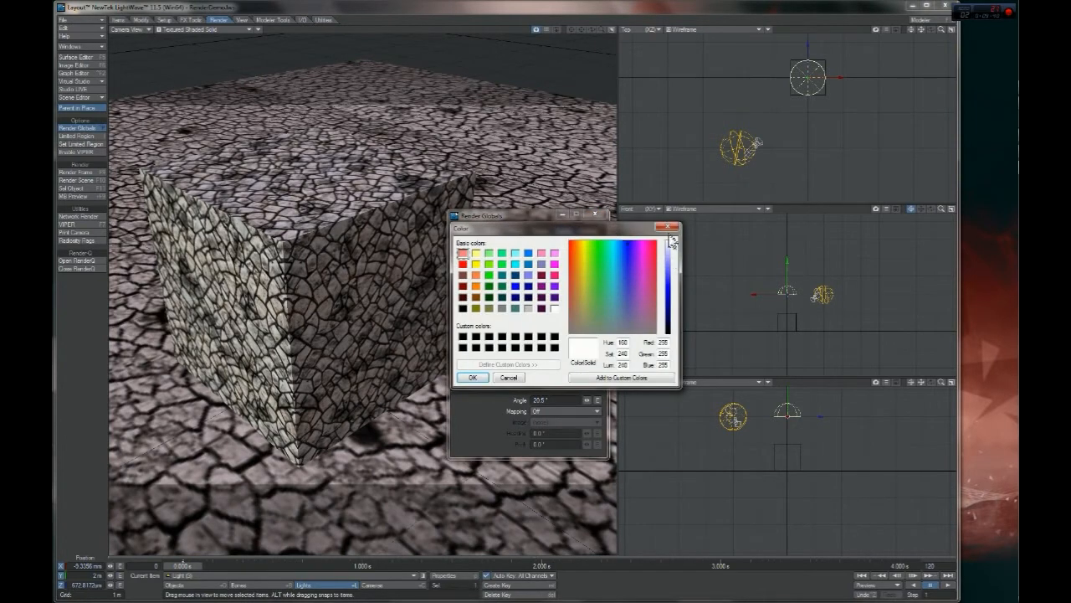
pyautogui.click(472, 377)
pyautogui.moveTo(587, 318)
pyautogui.mouseDown()
pyautogui.moveTo(570, 318)
pyautogui.moveTo(591, 318)
pyautogui.mouseUp()
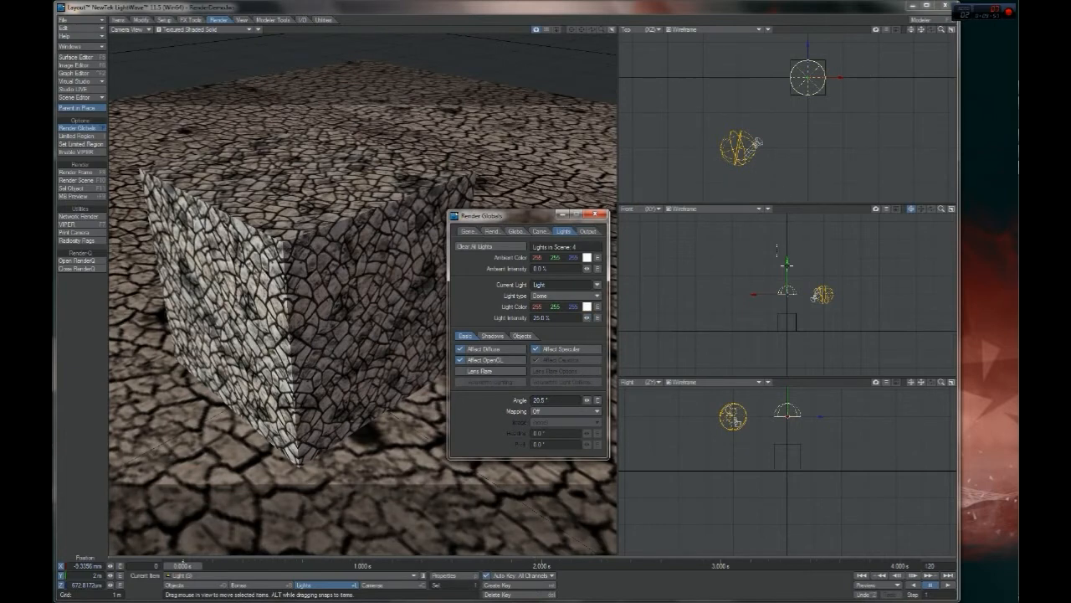
pyautogui.moveTo(787, 268); pyautogui.dragTo(788, 309)
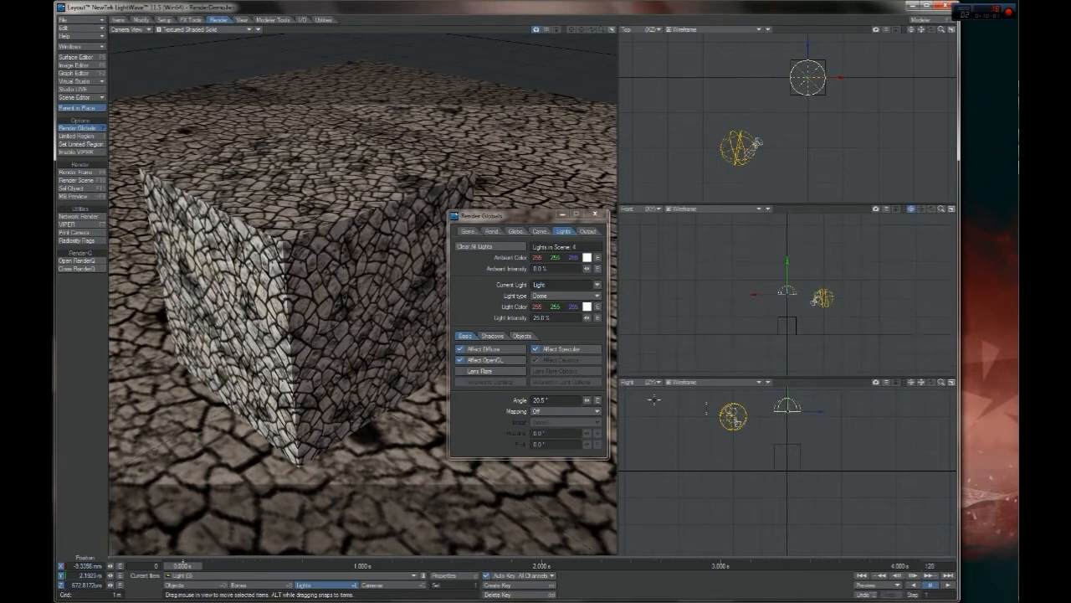
# Review the overhead light's object exclusion and shadow settings
pyautogui.click(518, 335)
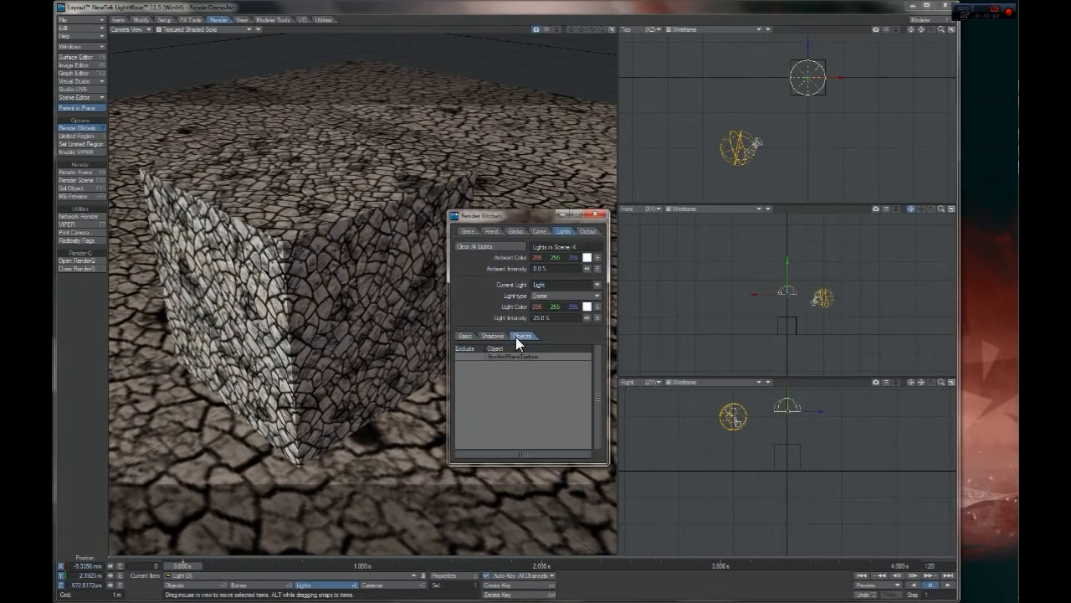
pyautogui.click(494, 336)
pyautogui.click(465, 336)
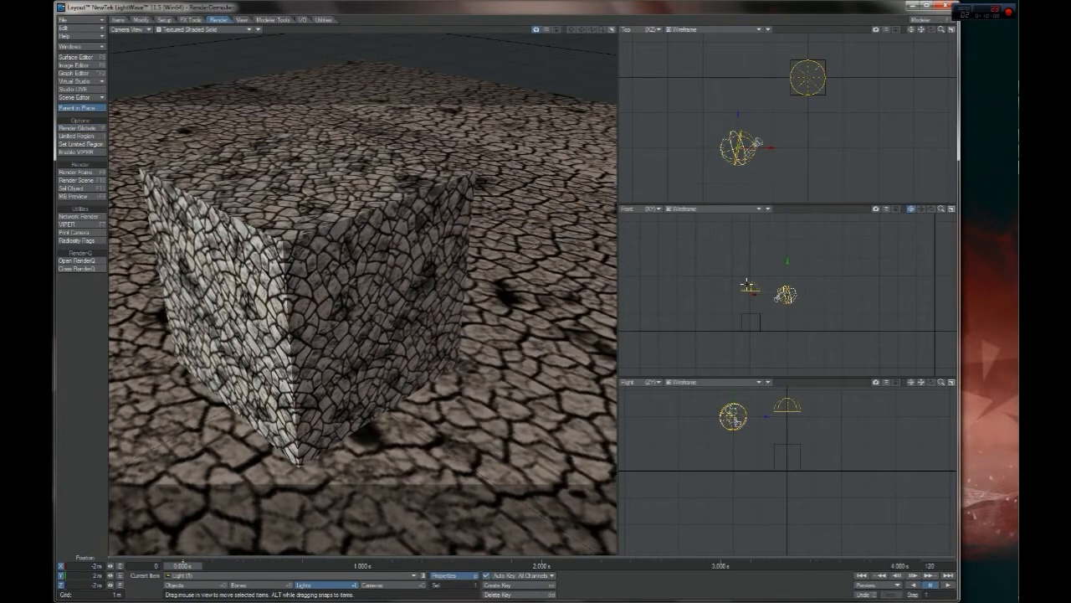
# Switch Affect Diffuse off and on again for the overhead light, and try its Affect Specular option
pyautogui.click(746, 285)
pyautogui.press('p')
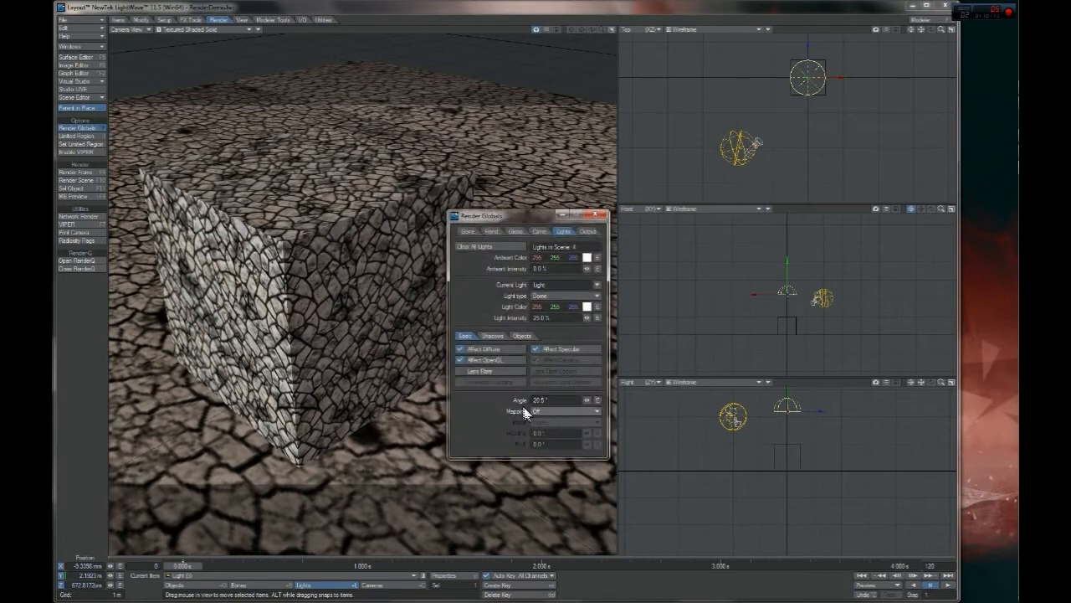
pyautogui.click(485, 348)
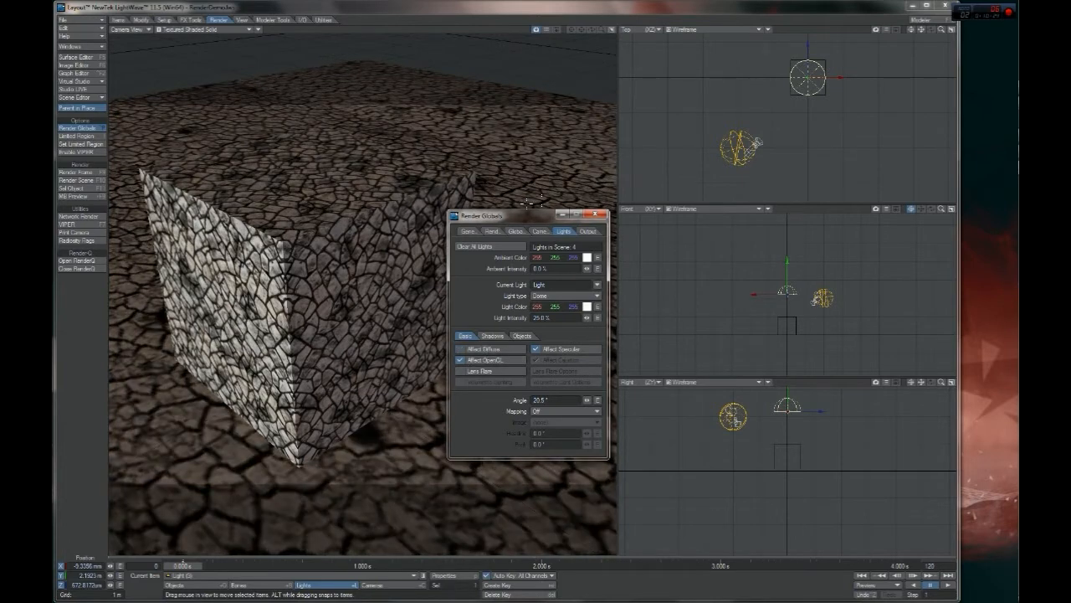
pyautogui.click(486, 350)
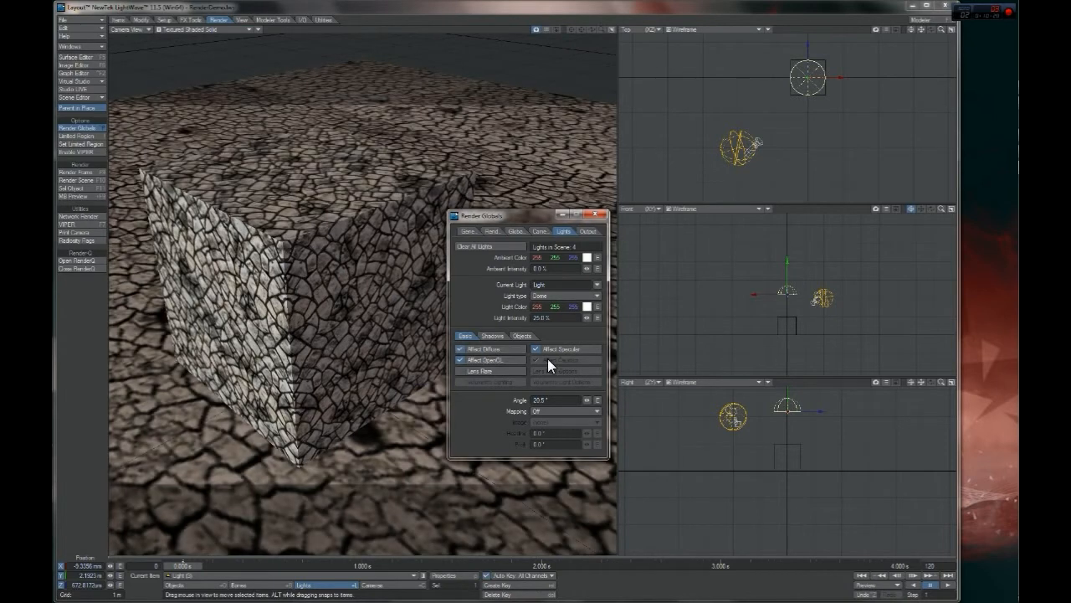
pyautogui.click(551, 350)
# Close the light properties and render the current frame with the white overhead light
pyautogui.click(601, 215)
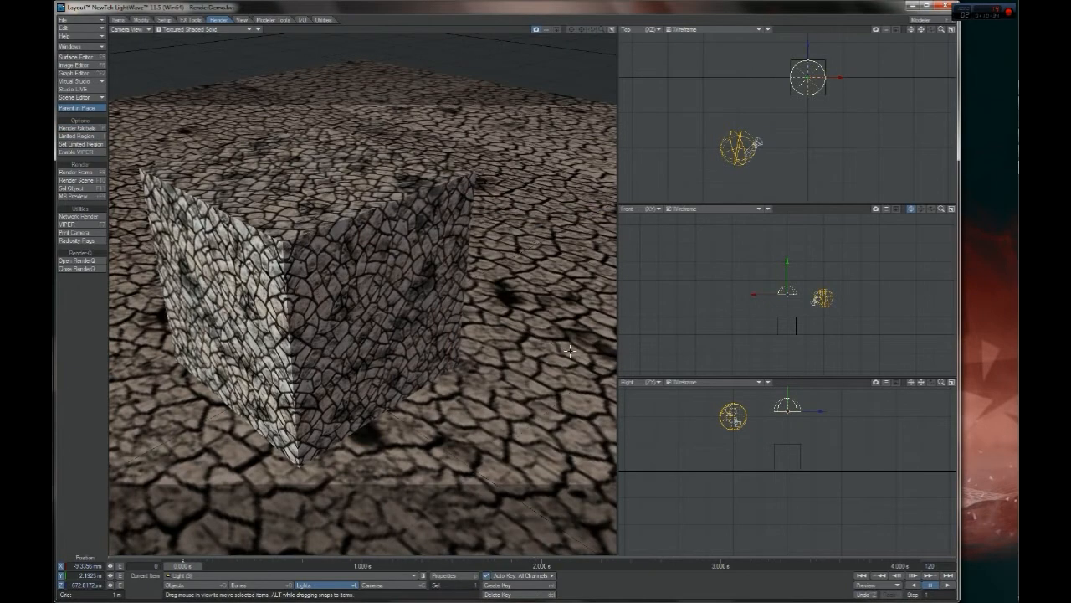
pyautogui.press('F9')
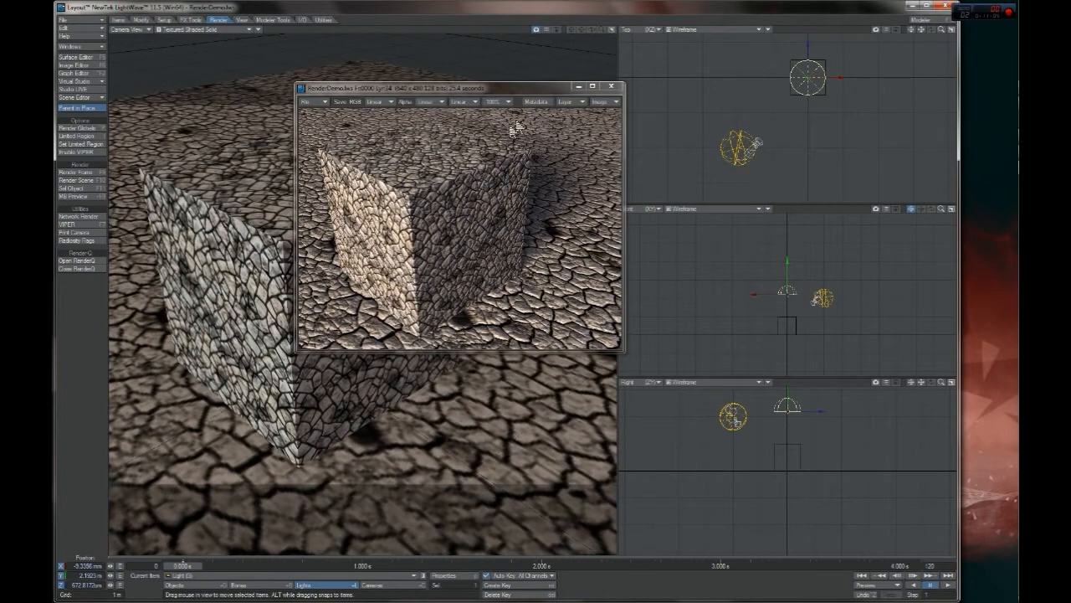
pyautogui.moveTo(534, 87); pyautogui.dragTo(584, 122)
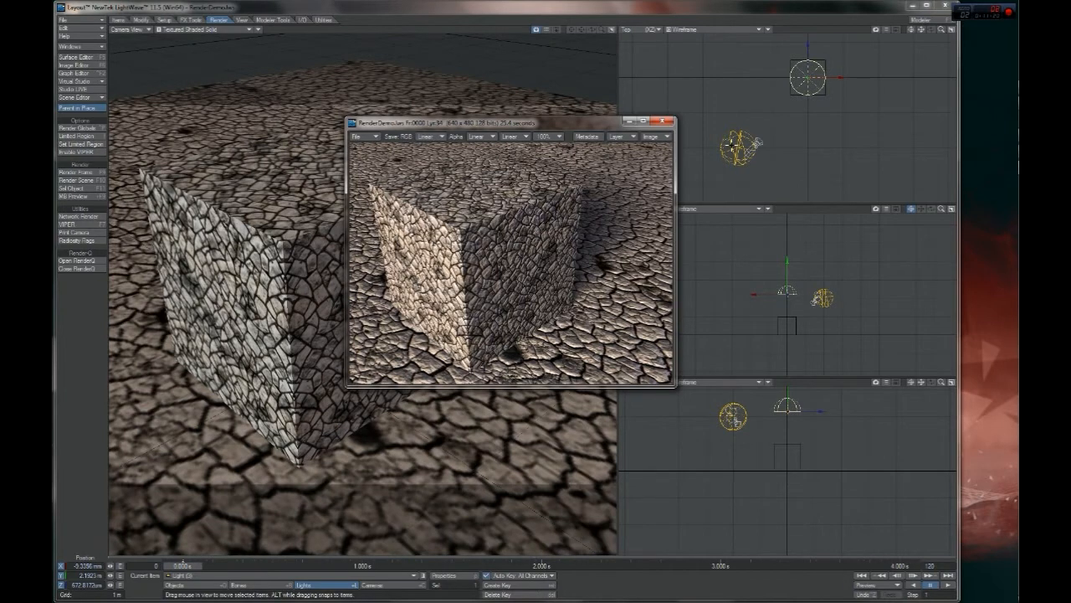
# Change the warm key light's colour to a stronger orange, RGB 255, 194, 166, and render the current frame
pyautogui.click(732, 146)
pyautogui.press('p')
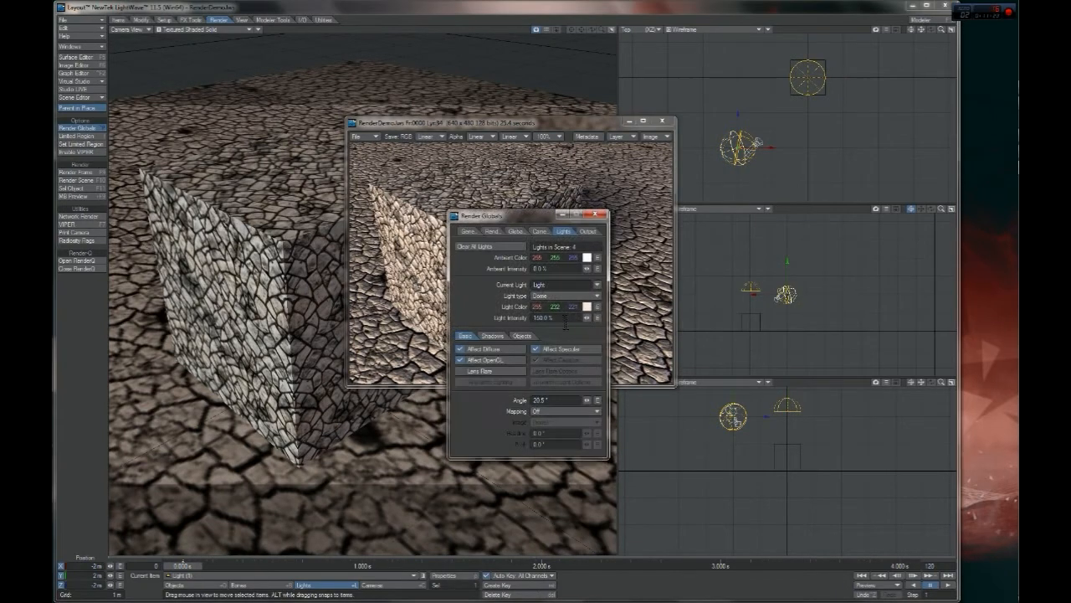
pyautogui.click(586, 306)
pyautogui.moveTo(674, 251); pyautogui.dragTo(675, 261)
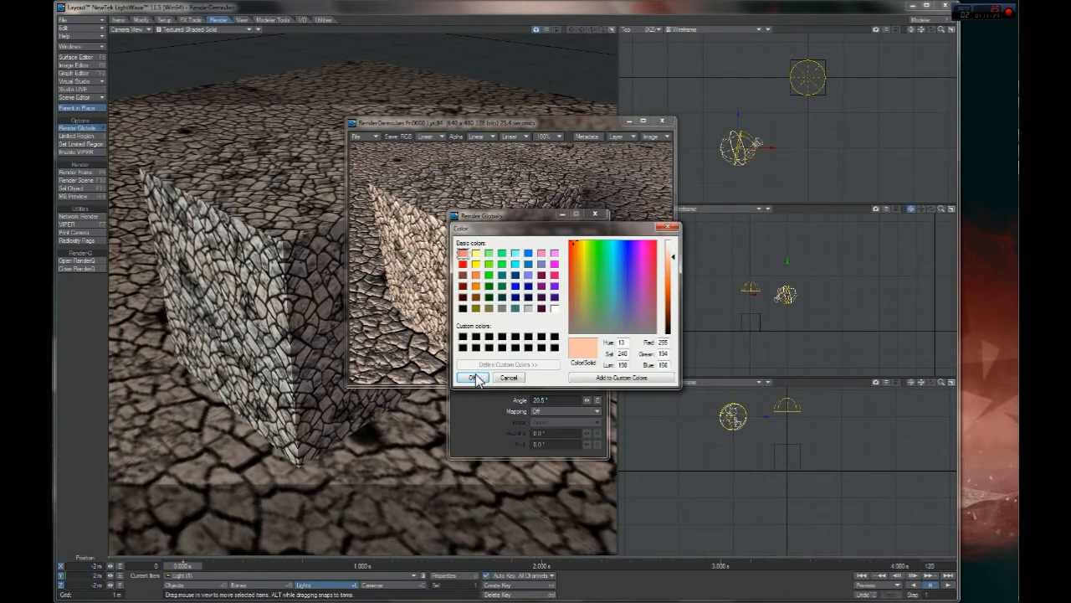
pyautogui.click(474, 379)
pyautogui.press('F9')
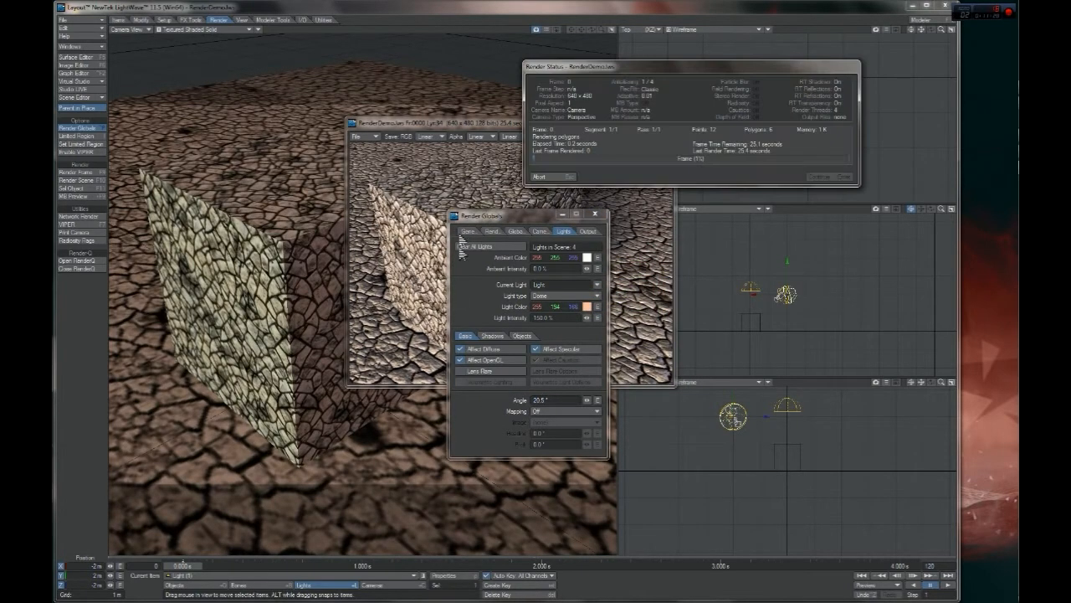
pyautogui.click(452, 124)
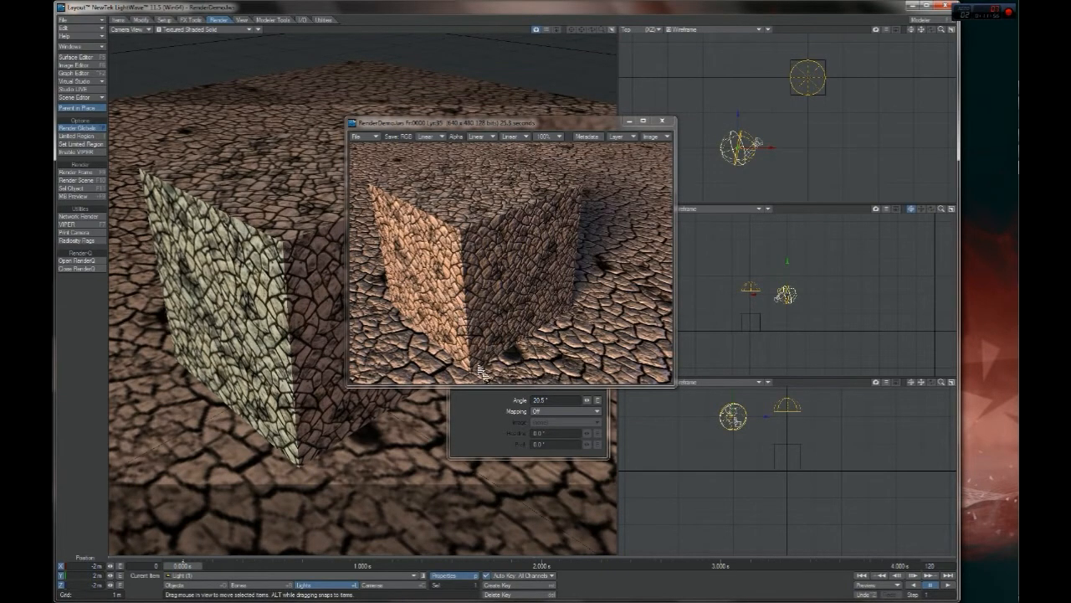
# Readjust the key light's colour to a slightly paler orange
pyautogui.click(492, 412)
pyautogui.click(587, 306)
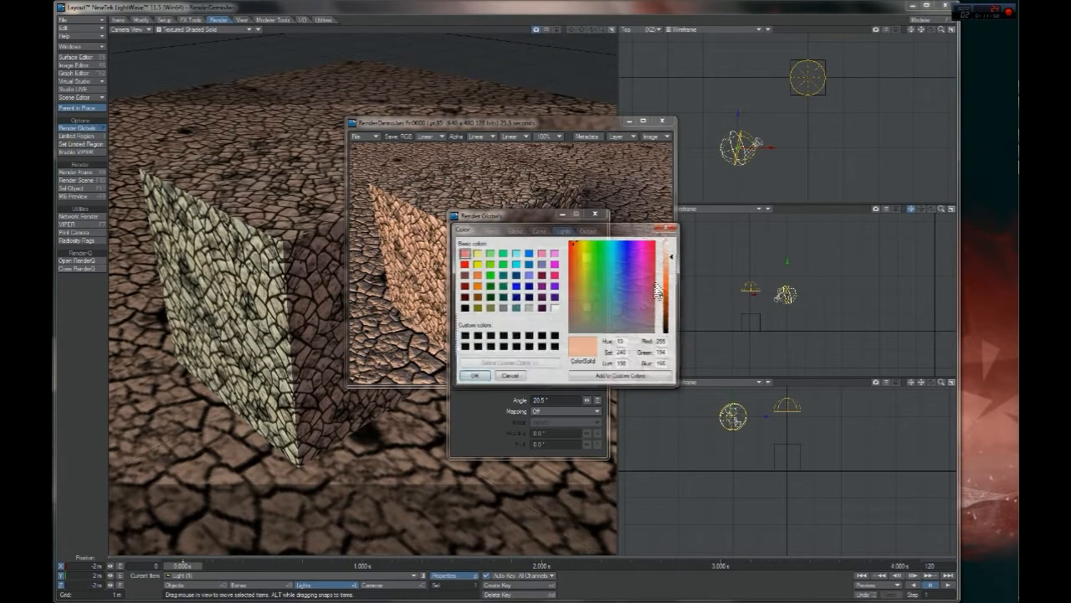
pyautogui.moveTo(674, 262); pyautogui.dragTo(674, 251)
pyautogui.click(474, 378)
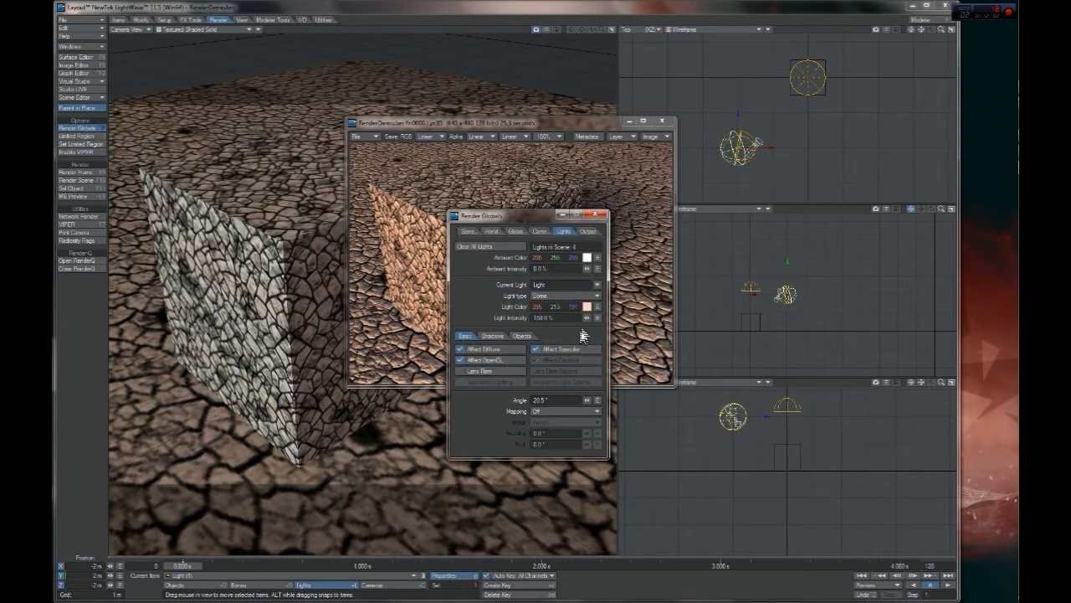
pyautogui.click(589, 310)
pyautogui.moveTo(675, 253); pyautogui.dragTo(676, 258)
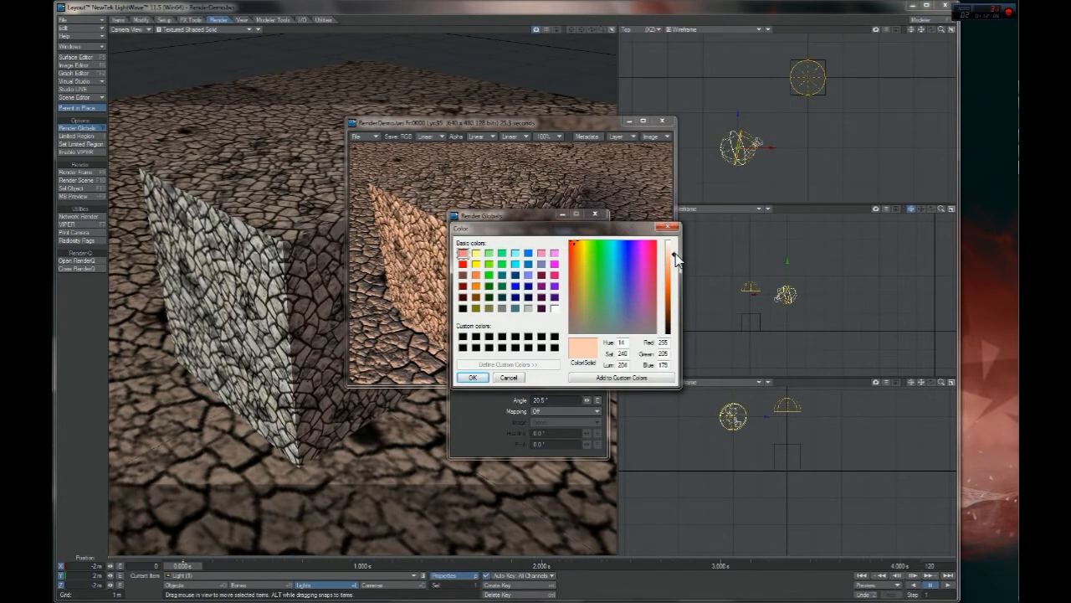
pyautogui.click(473, 377)
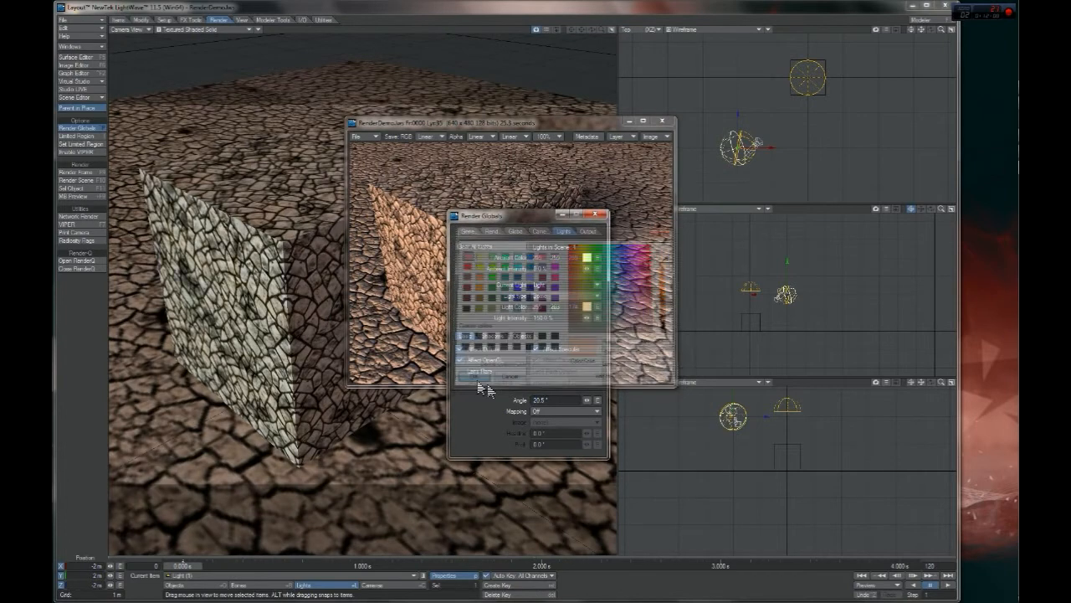
# Compare the render using the stronger orange key light with the previous render by flipping between them
pyautogui.click(571, 124)
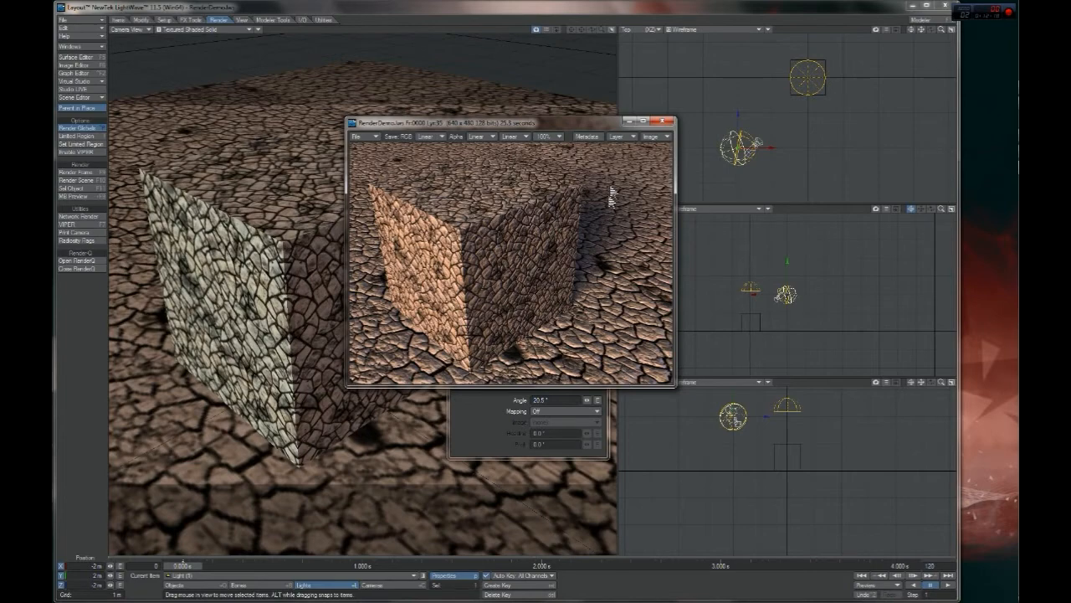
pyautogui.moveTo(615, 123); pyautogui.dragTo(638, 130)
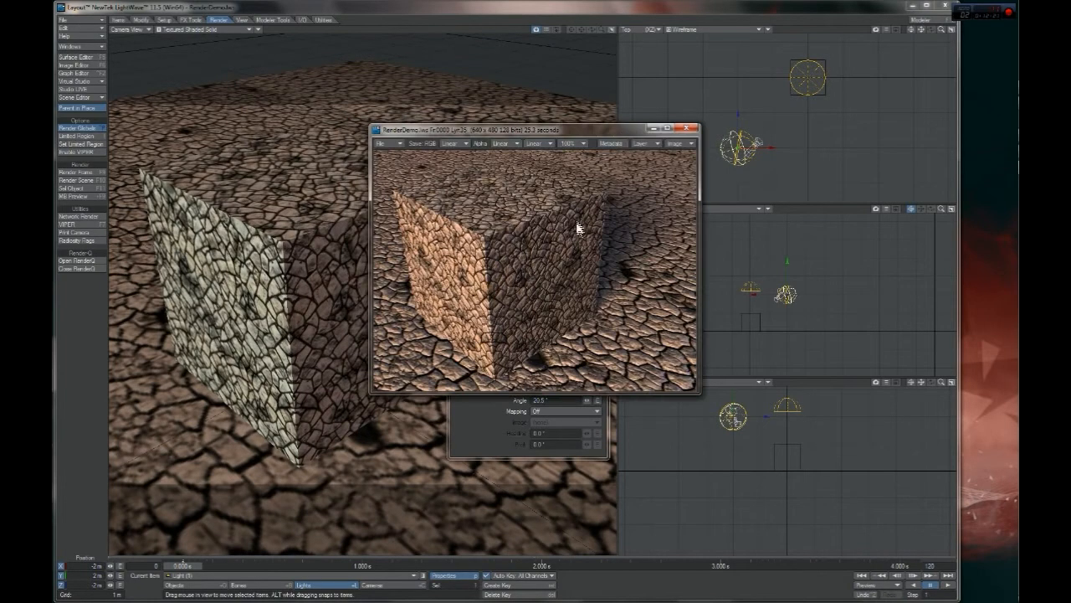
pyautogui.press('Up')
pyautogui.press('Down')
pyautogui.press('Up')
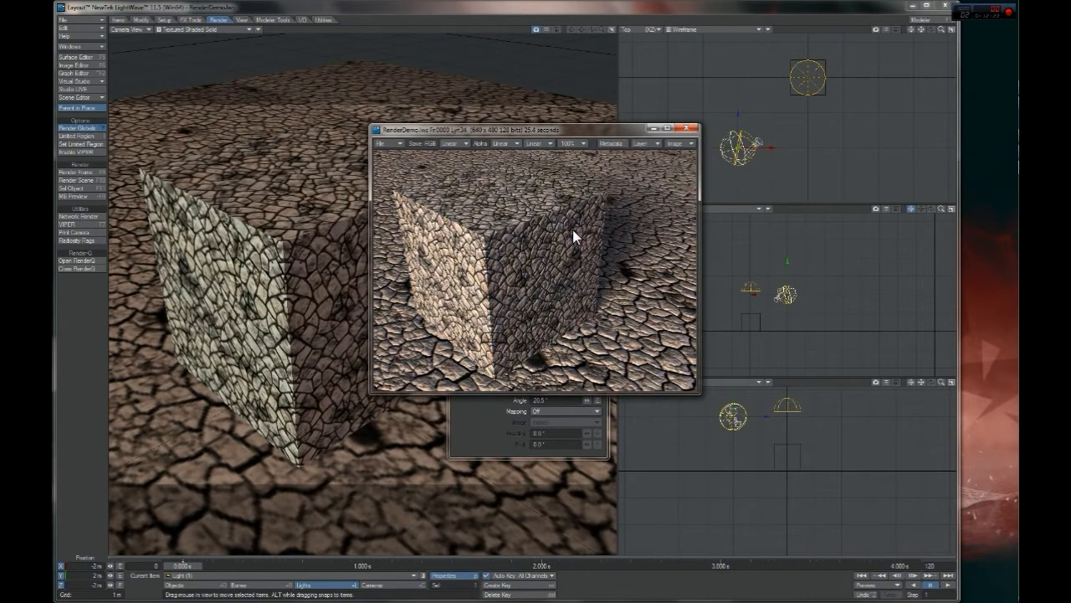
pyautogui.press('Down')
pyautogui.press('Up')
pyautogui.press('Down')
pyautogui.press('Up')
pyautogui.press('Down')
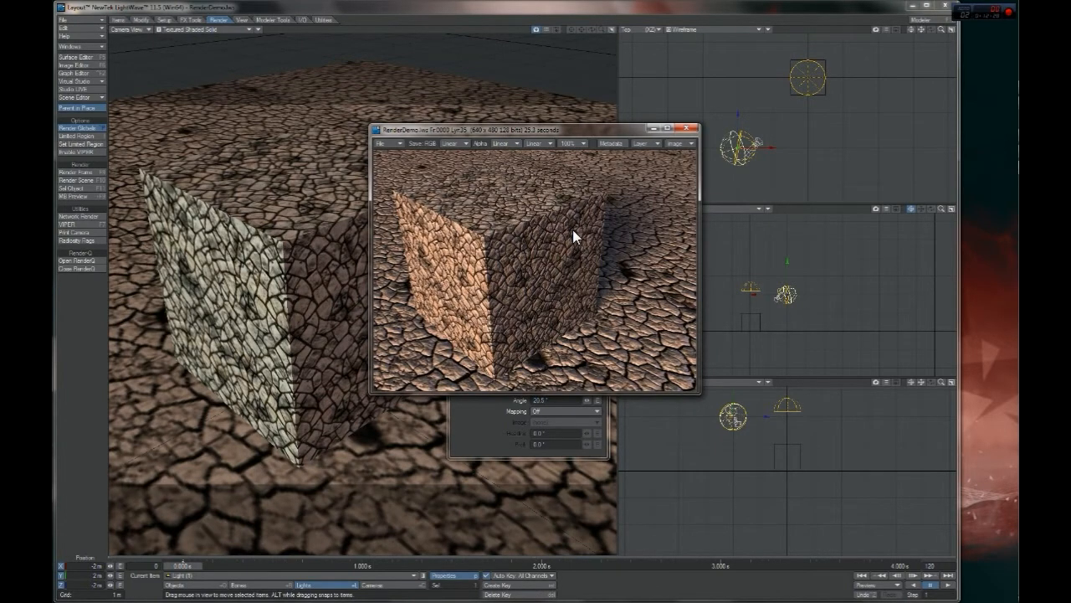
# Open the overhead light's properties and examine the available light types
pyautogui.click(797, 401)
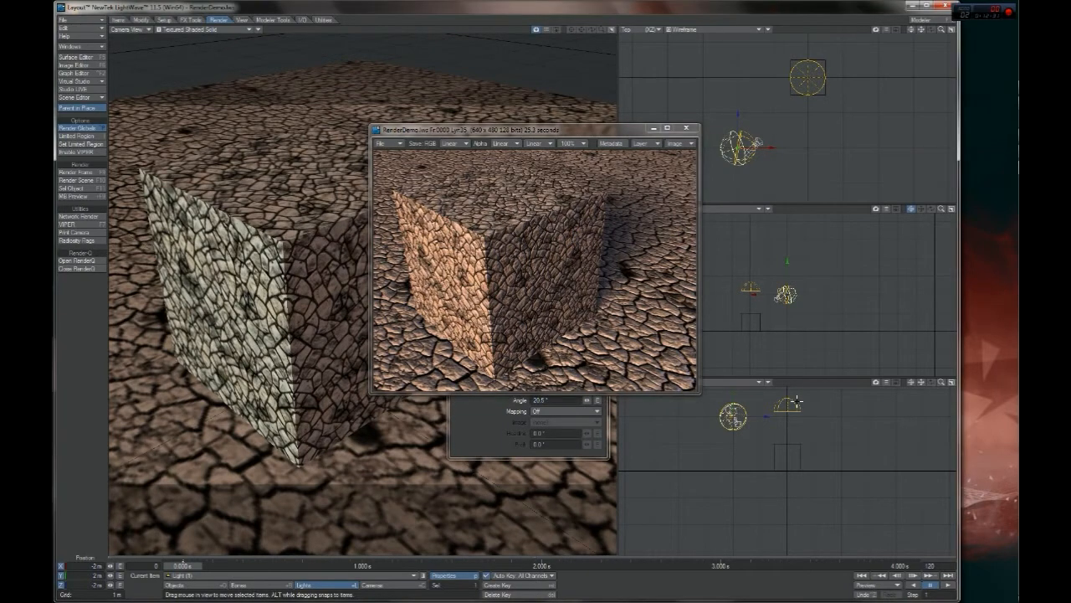
pyautogui.press('p')
pyautogui.press('p')
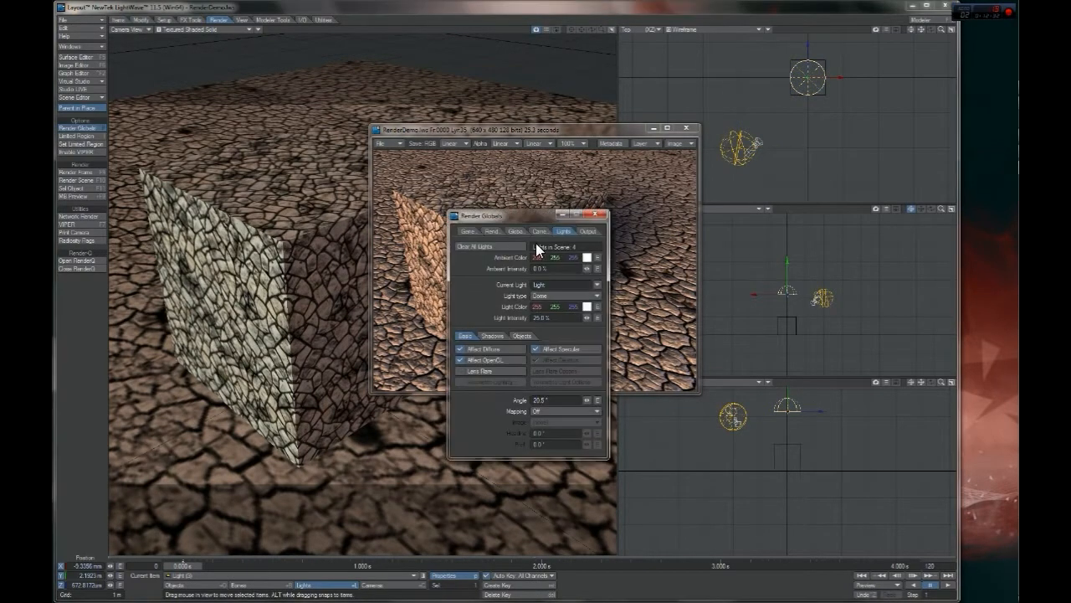
pyautogui.click(597, 284)
pyautogui.click(492, 283)
pyautogui.click(563, 297)
pyautogui.click(563, 296)
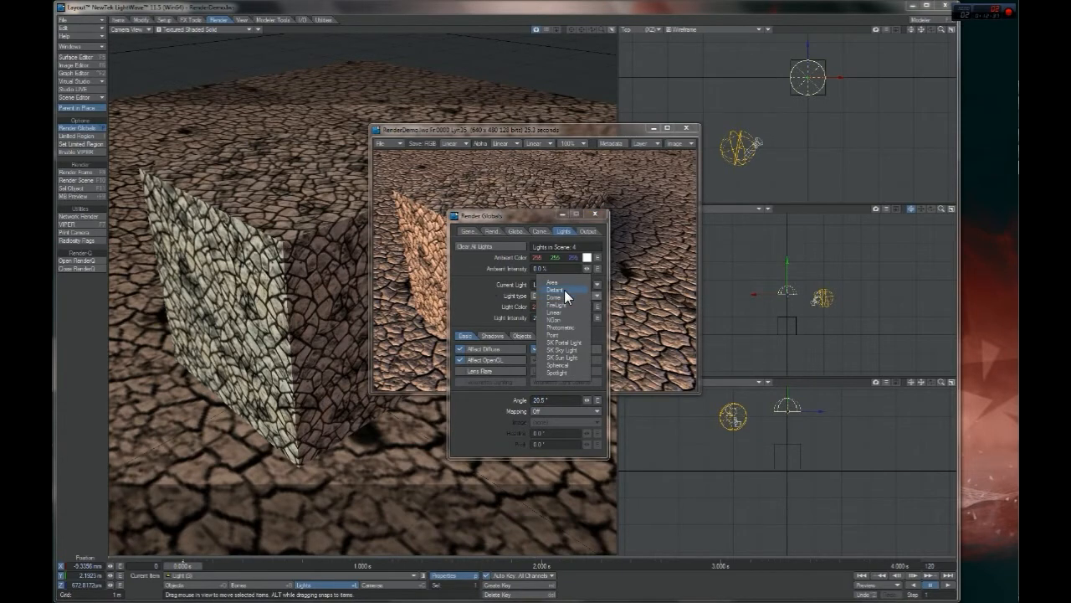
pyautogui.click(512, 295)
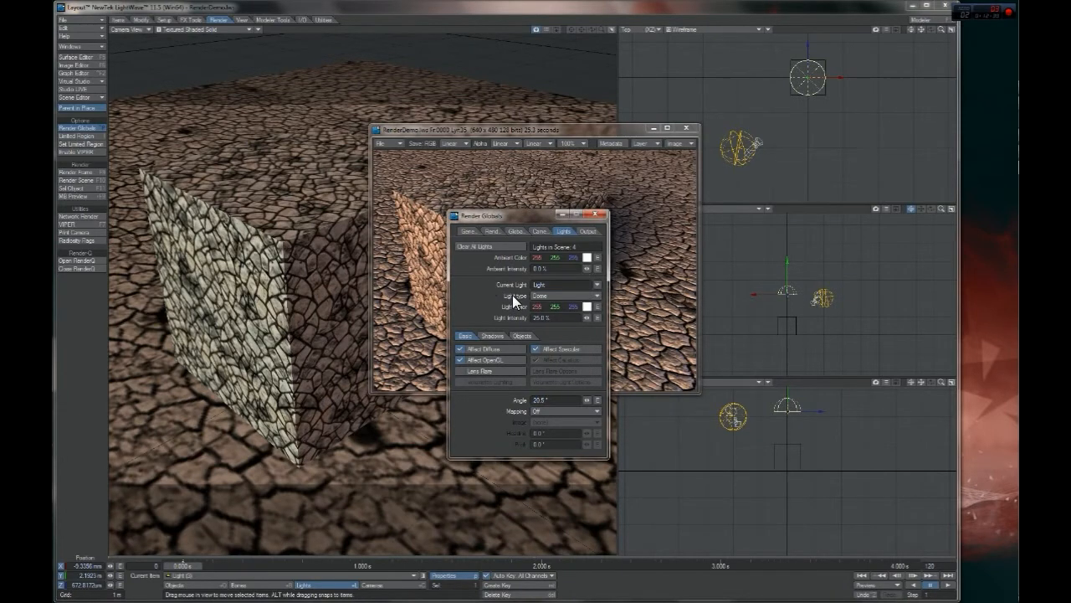
pyautogui.click(549, 296)
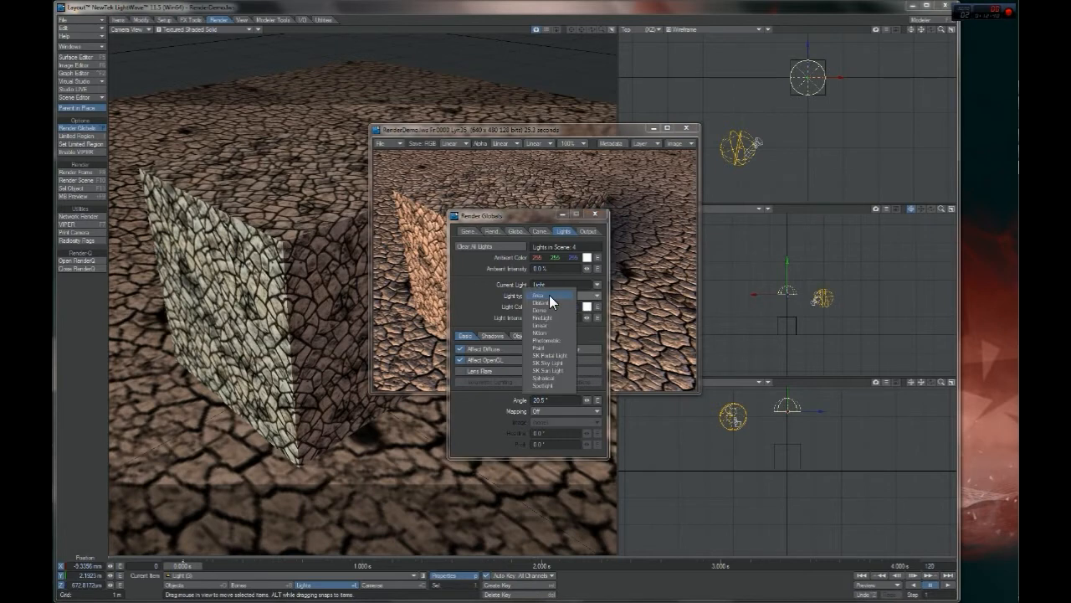
# Move the overhead dome light off-centre, away from its place above the box
pyautogui.click(494, 297)
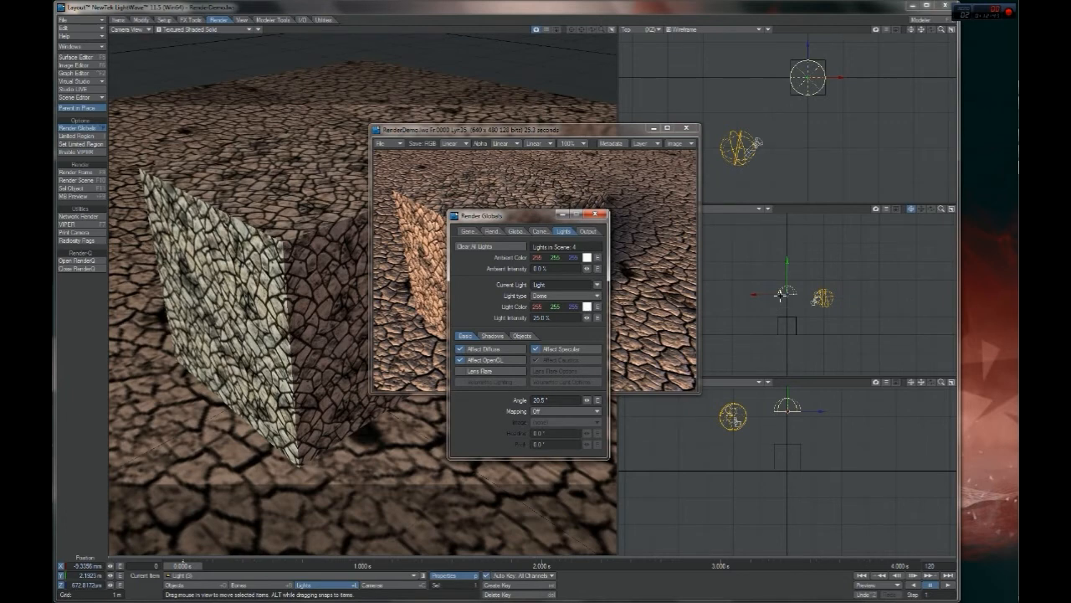
pyautogui.moveTo(861, 117); pyautogui.dragTo(824, 250)
pyautogui.moveTo(794, 300); pyautogui.dragTo(833, 299)
pyautogui.moveTo(944, 240); pyautogui.dragTo(854, 112)
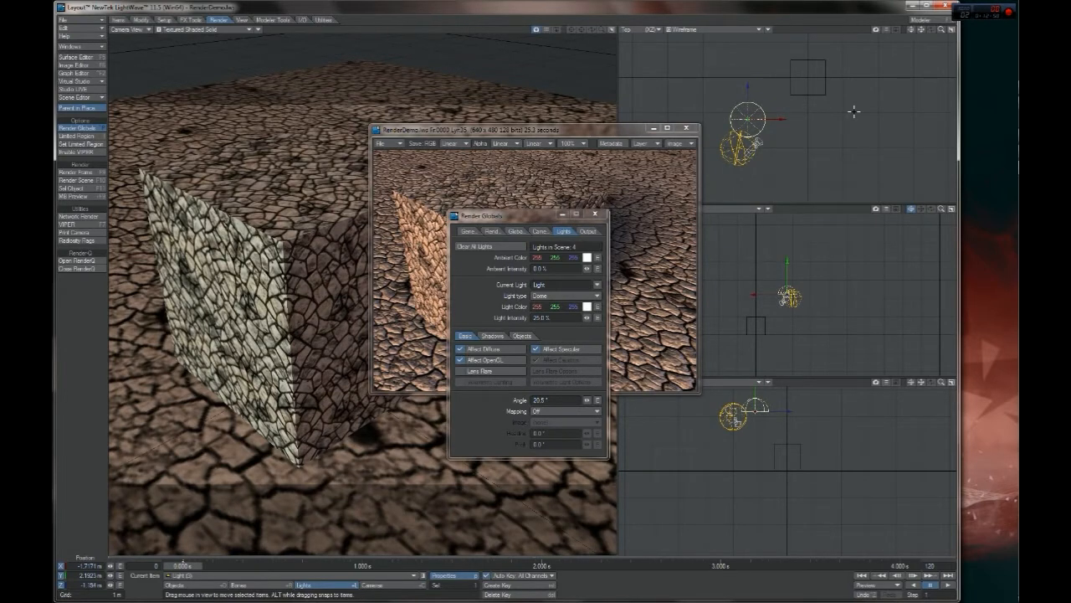
# Reset the overhead dome light's position to 0, 0, 0 and raise it to about 2 m, centred above the box
pyautogui.click(87, 565)
pyautogui.write('0')
pyautogui.press('Tab')
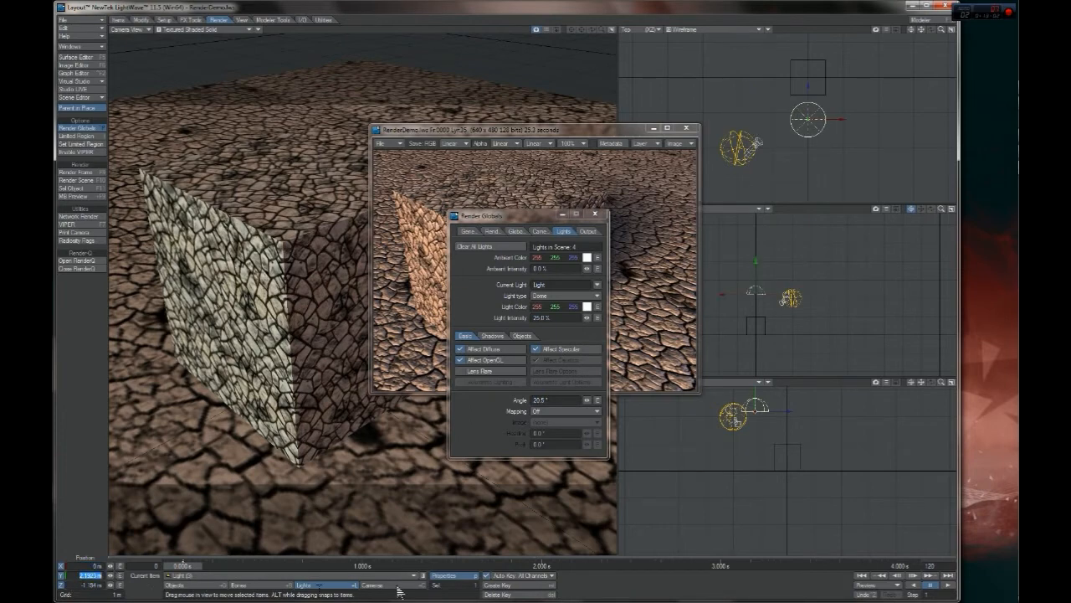
pyautogui.write('0')
pyautogui.press('Tab')
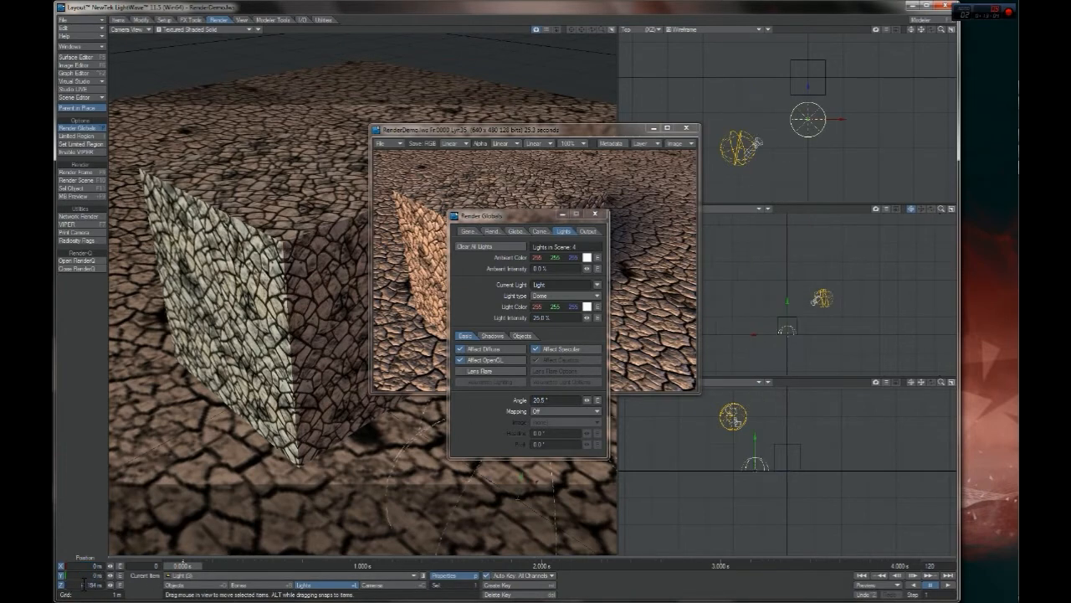
pyautogui.write('0')
pyautogui.press('Return')
pyautogui.moveTo(789, 444); pyautogui.dragTo(789, 390)
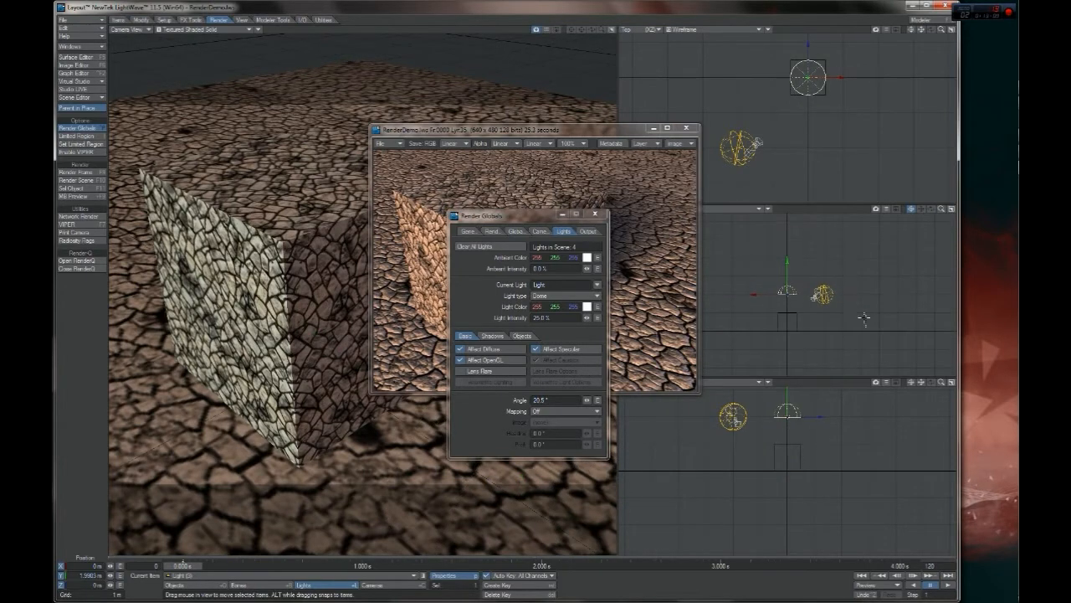
# Select the blue fill light for rotation, examine its available light types and close the global render settings
pyautogui.click(750, 138)
pyautogui.press('y')
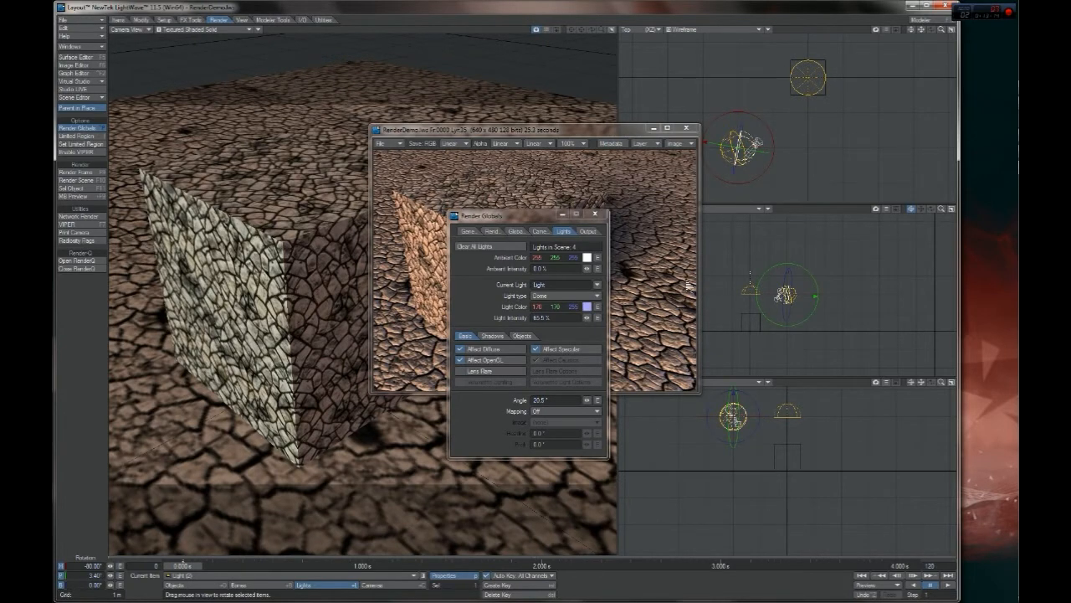
pyautogui.click(540, 296)
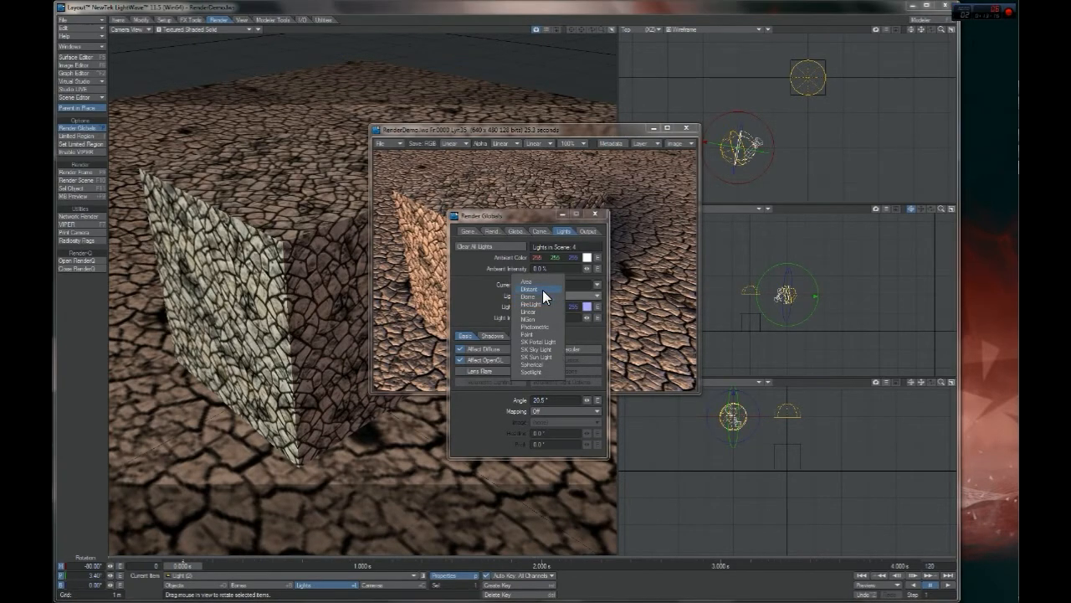
pyautogui.click(487, 292)
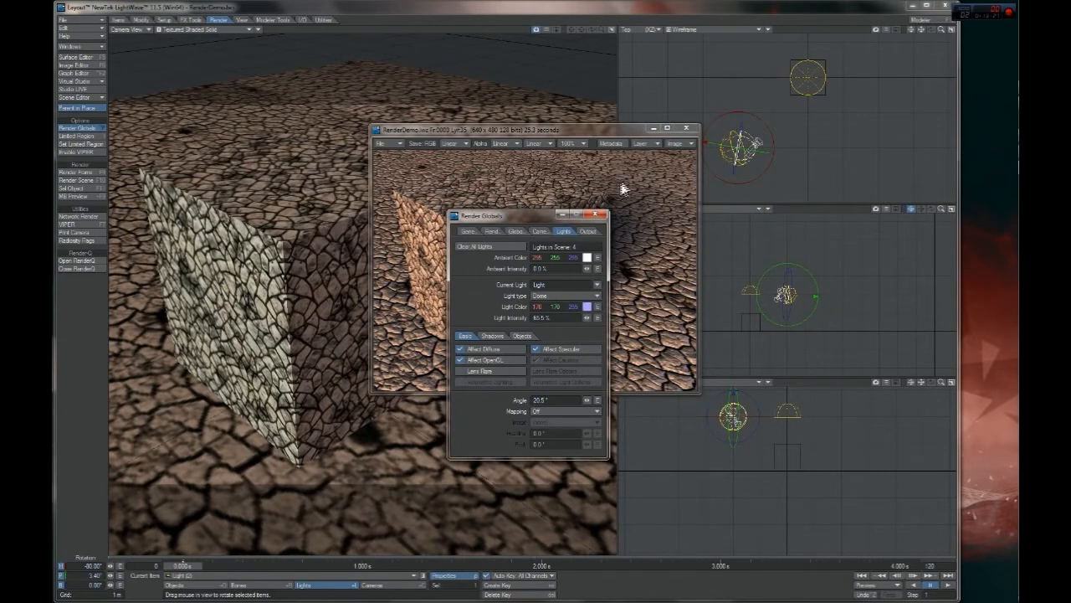
pyautogui.click(596, 216)
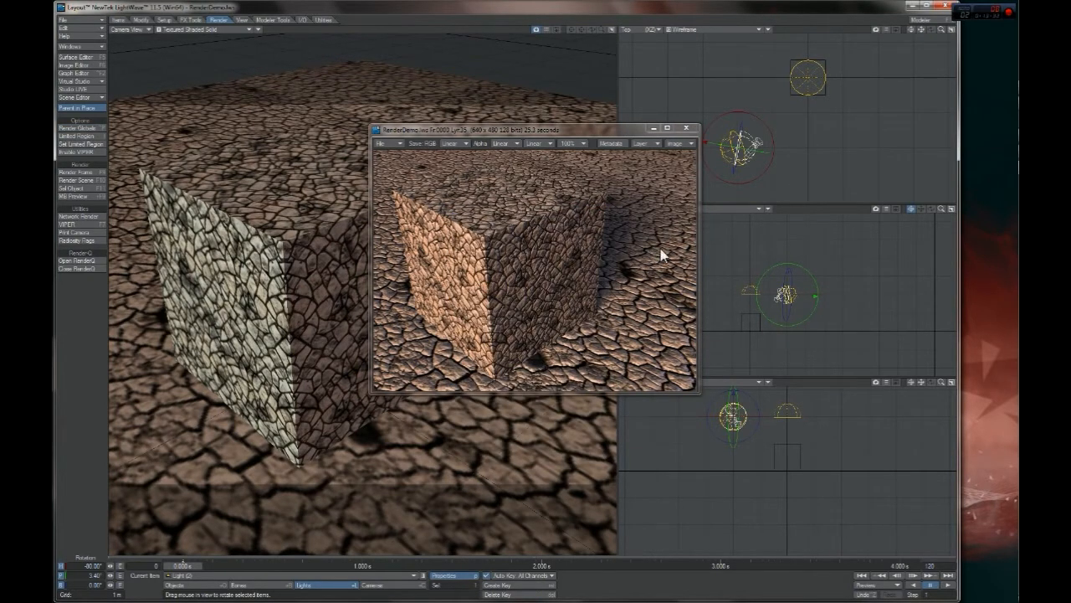
# Open the Plane surface in the Surface Editor and arrange the editor beside the render window
pyautogui.click(74, 56)
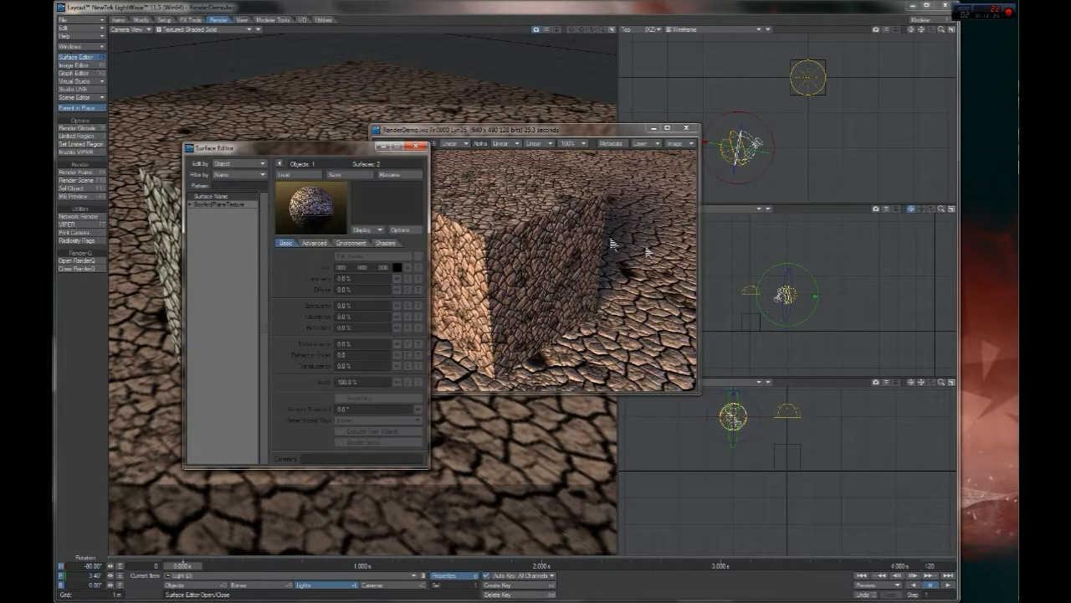
pyautogui.moveTo(287, 144); pyautogui.dragTo(572, 135)
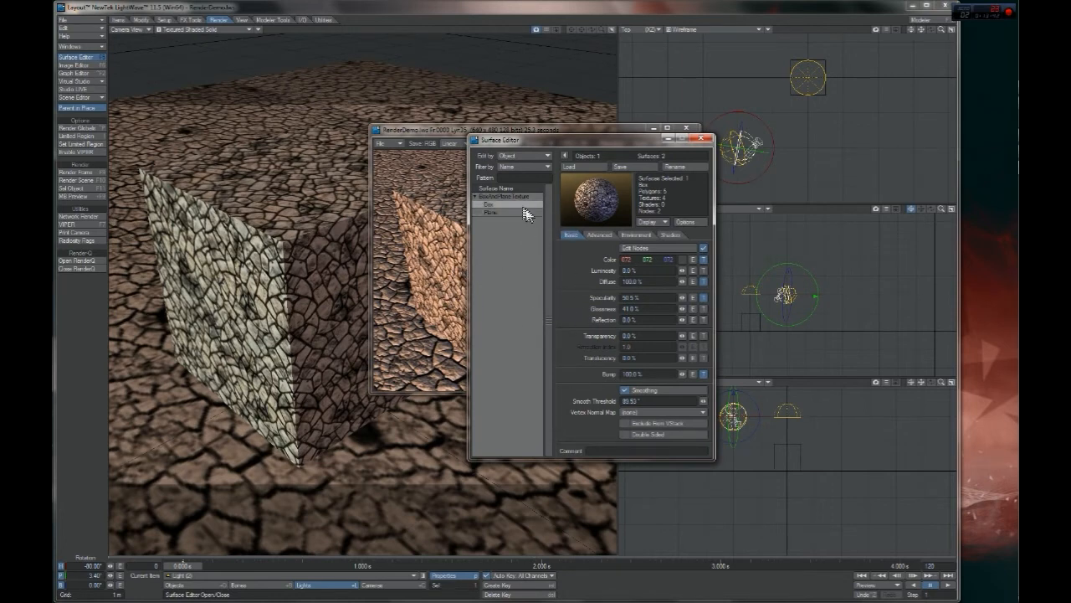
pyautogui.click(495, 213)
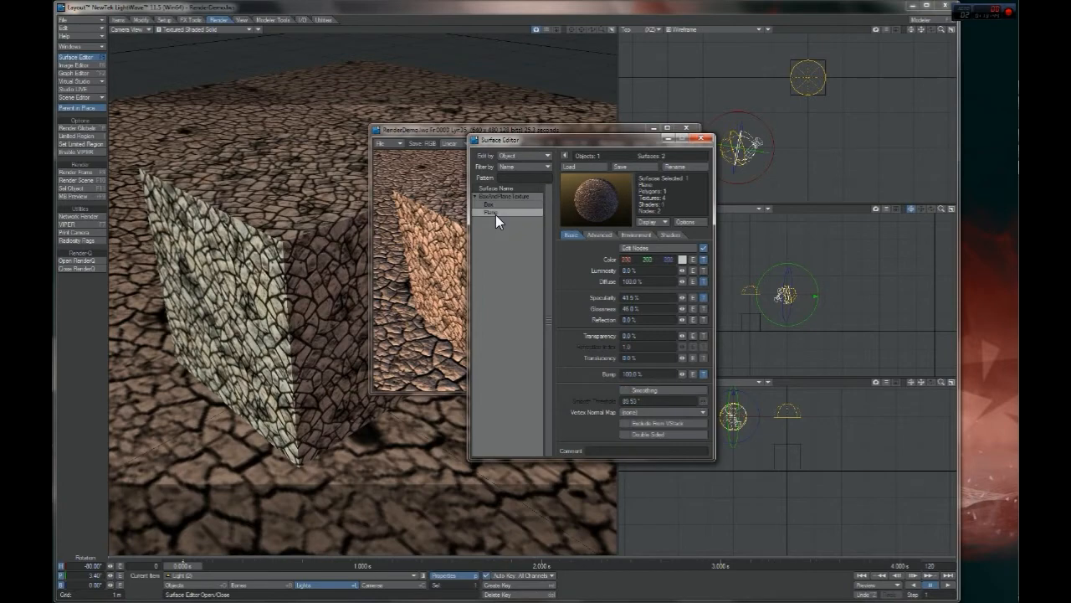
pyautogui.moveTo(577, 143); pyautogui.dragTo(699, 175)
pyautogui.moveTo(626, 132); pyautogui.dragTo(436, 115)
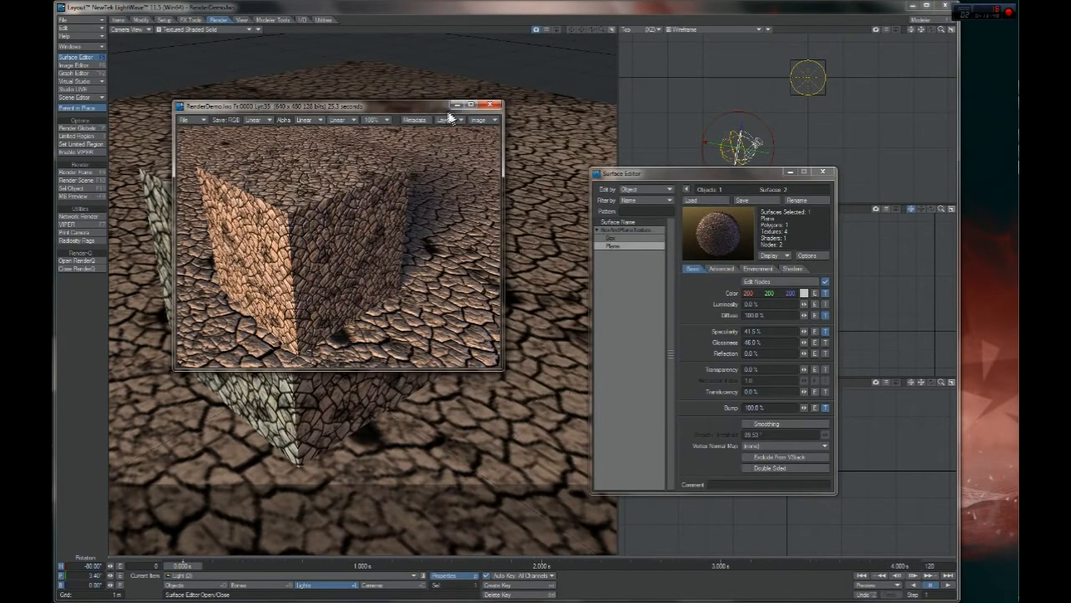
pyautogui.click(456, 105)
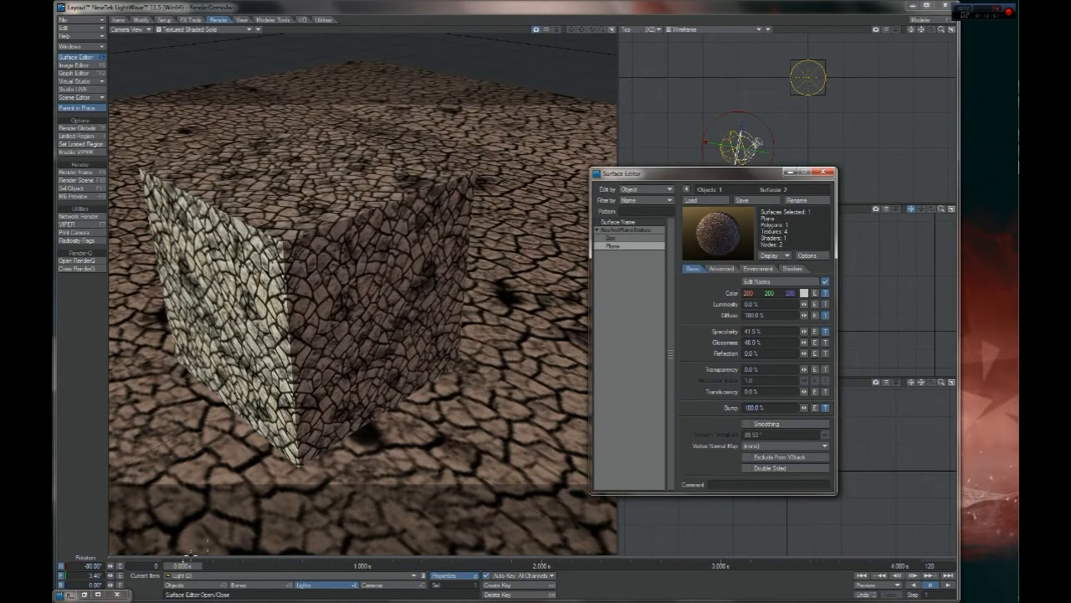
pyautogui.click(97, 594)
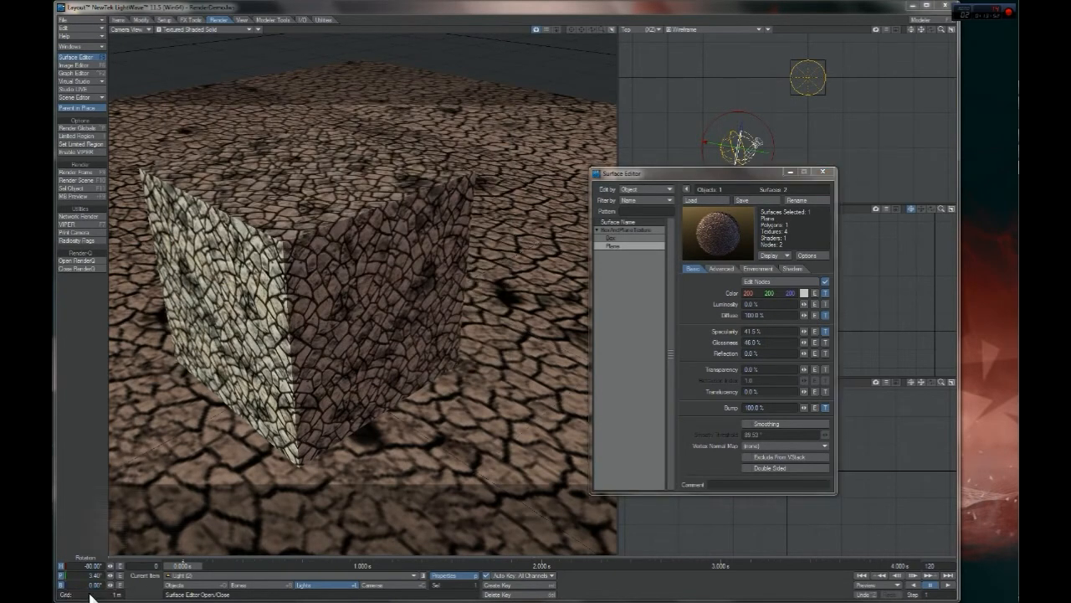
pyautogui.moveTo(314, 107); pyautogui.dragTo(224, 33)
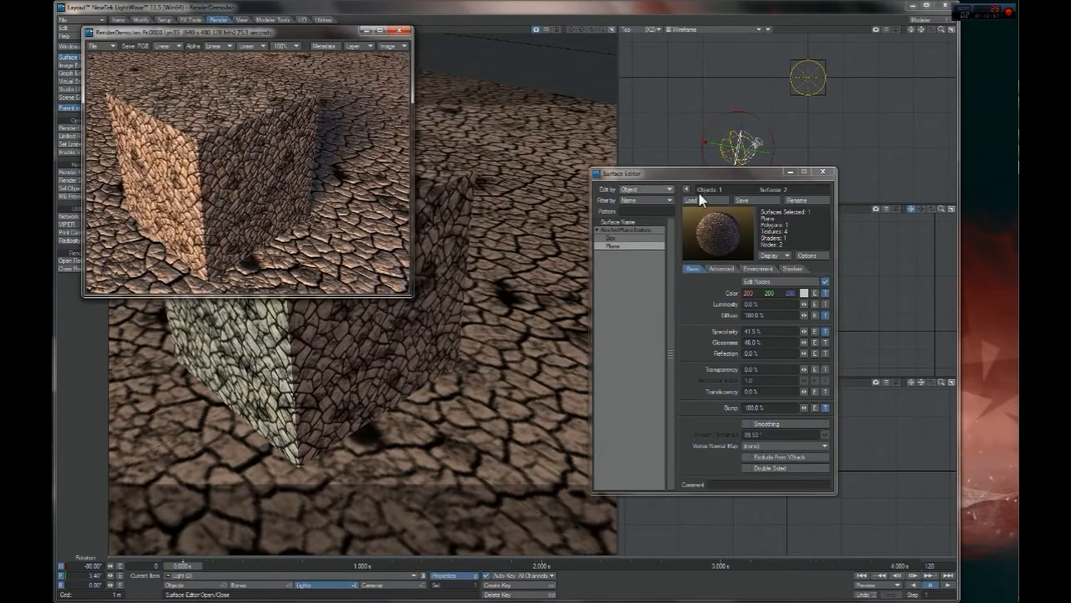
pyautogui.moveTo(701, 174); pyautogui.dragTo(606, 124)
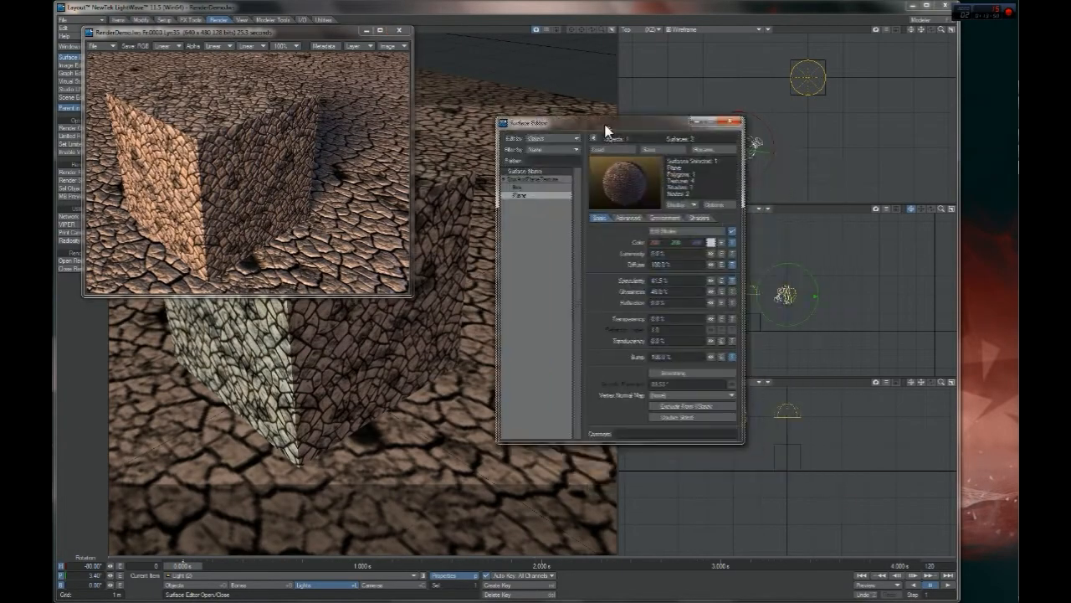
# Enable the existing gMIL Occlusion shader on the Plane surface and look over the shader types that can be added
pyautogui.click(697, 218)
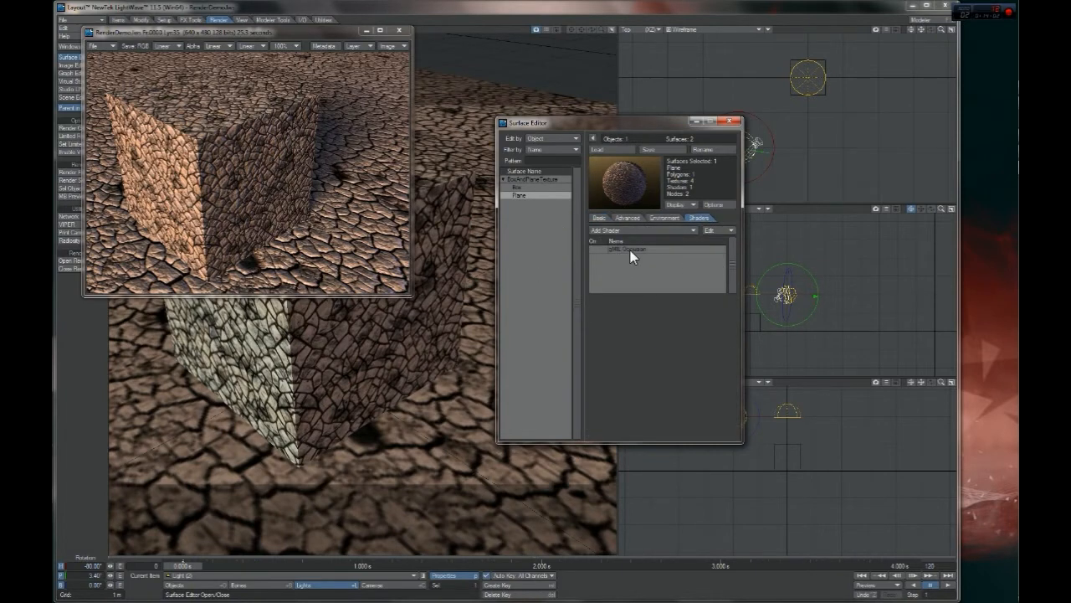
pyautogui.click(544, 188)
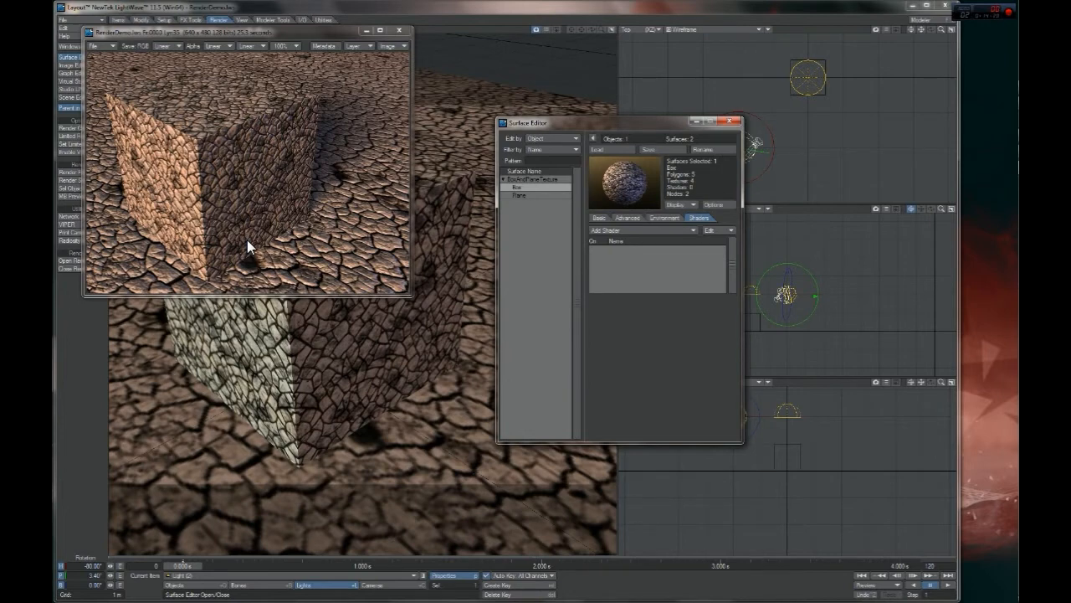
pyautogui.click(529, 195)
pyautogui.click(603, 230)
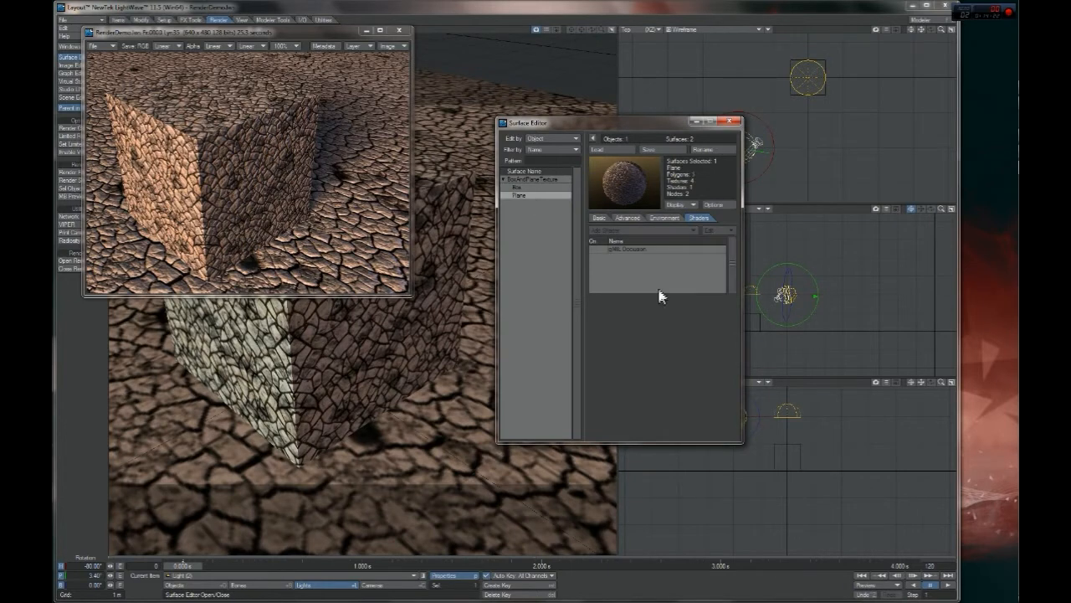
pyautogui.click(630, 249)
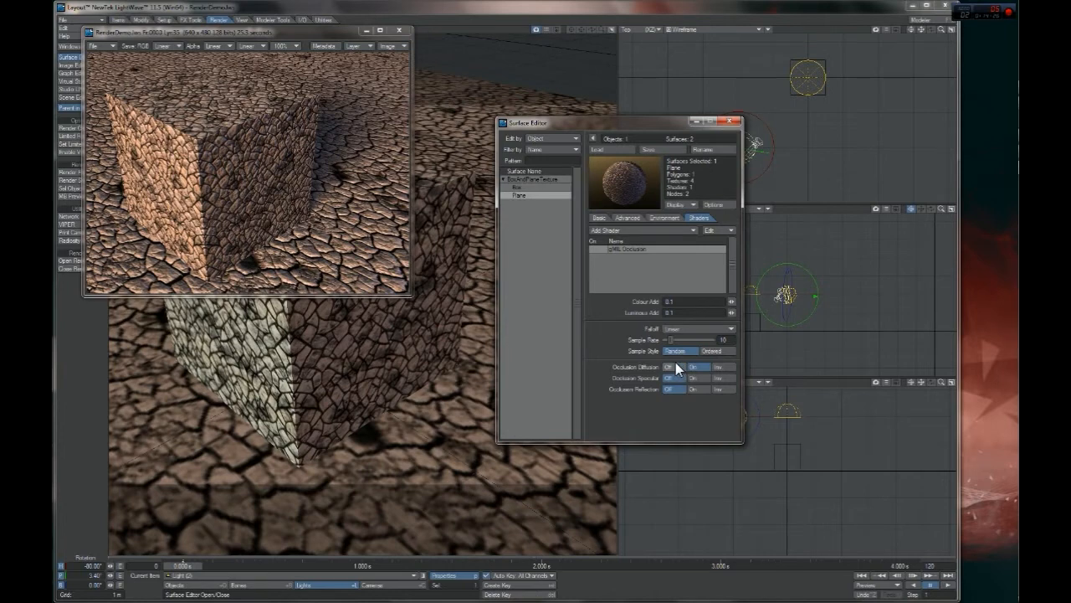
pyautogui.click(593, 249)
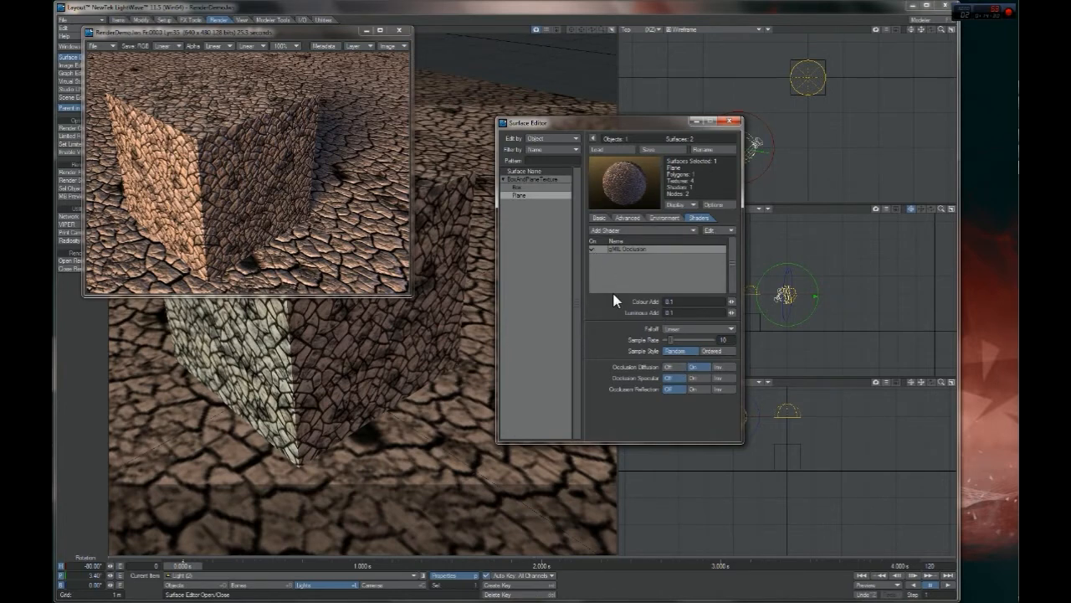
pyautogui.click(637, 231)
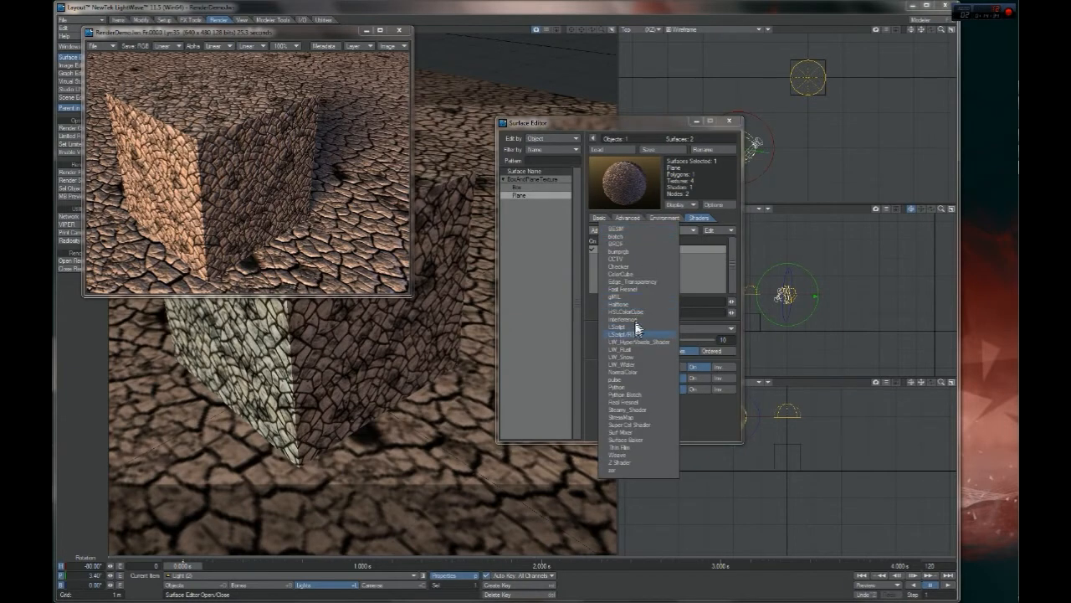
pyautogui.click(593, 315)
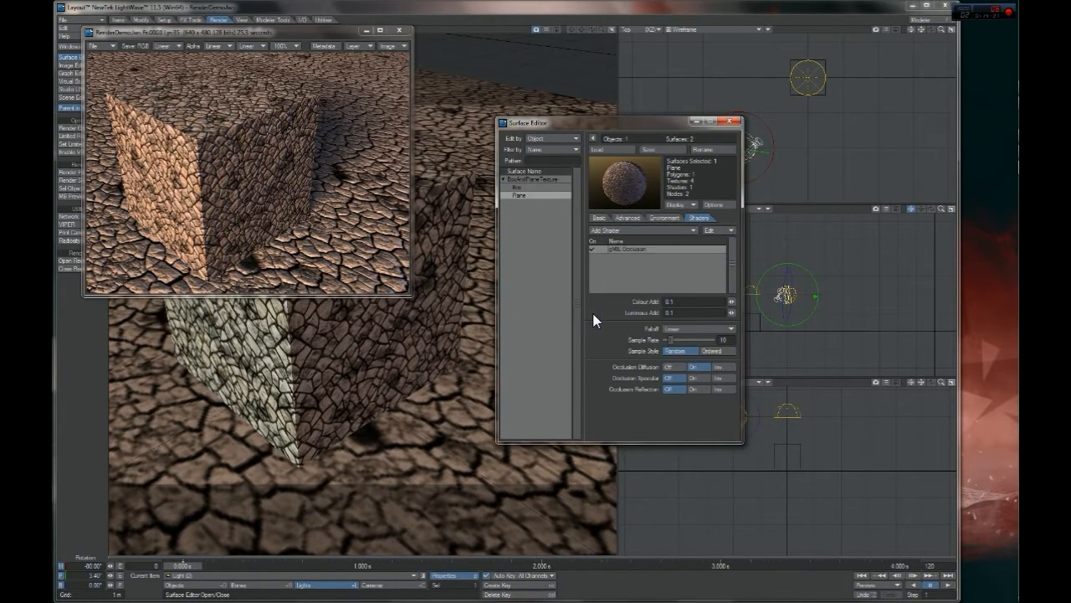
# Render the current frame with occlusion on the Plane surface and reposition the render window for inspection
pyautogui.press('F9')
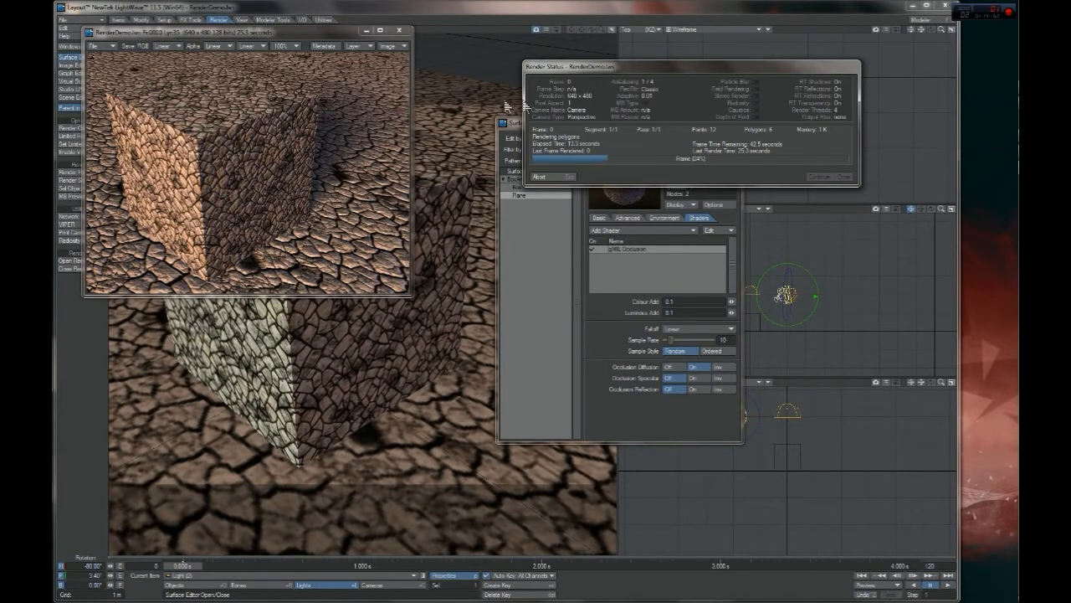
pyautogui.moveTo(642, 71); pyautogui.dragTo(573, 83)
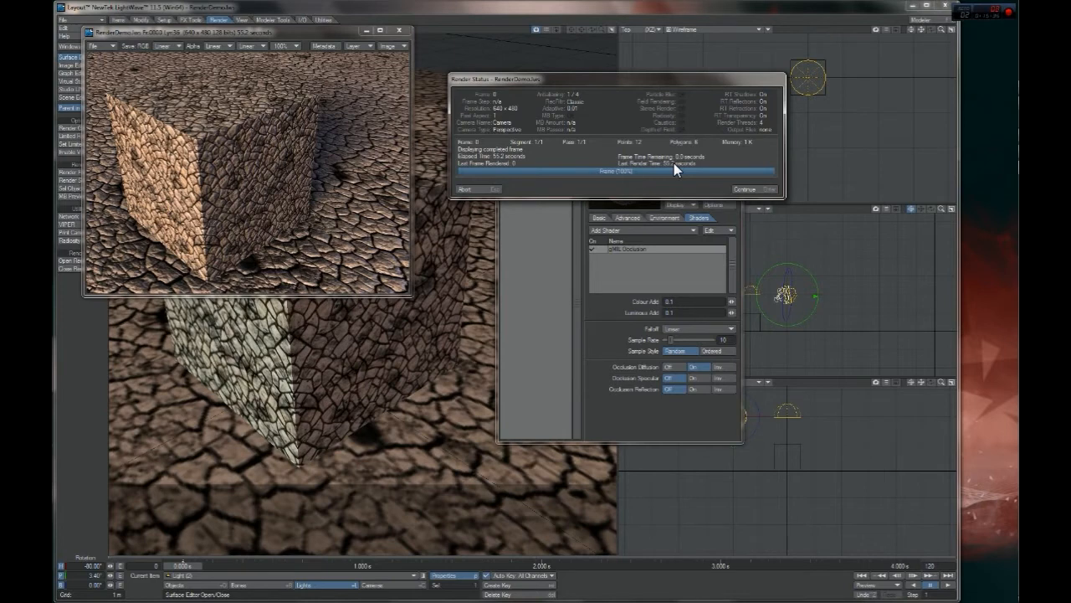
pyautogui.press('Return')
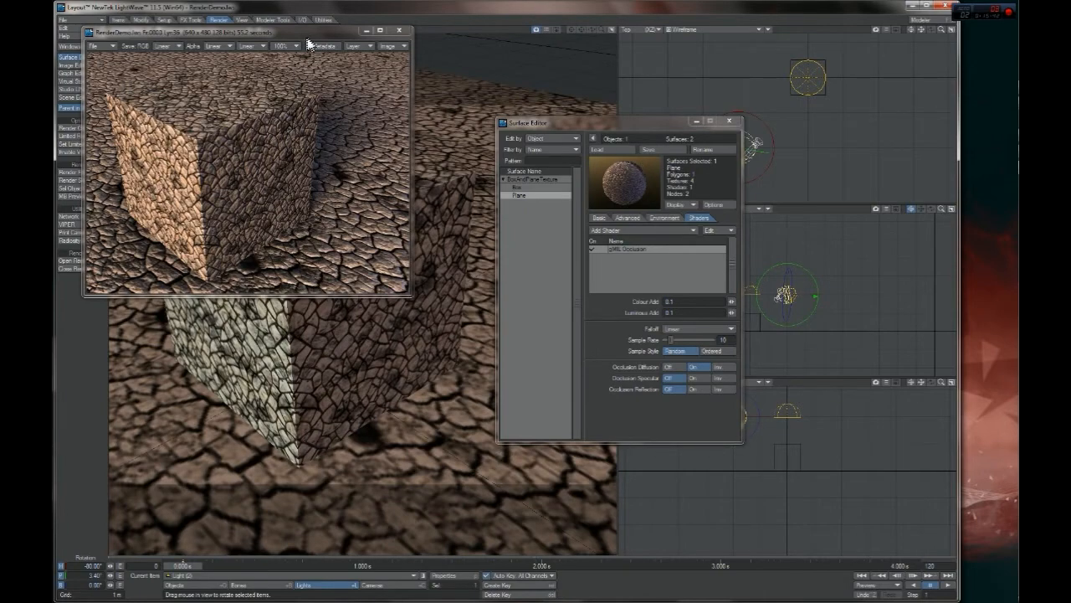
pyautogui.moveTo(307, 35); pyautogui.dragTo(346, 62)
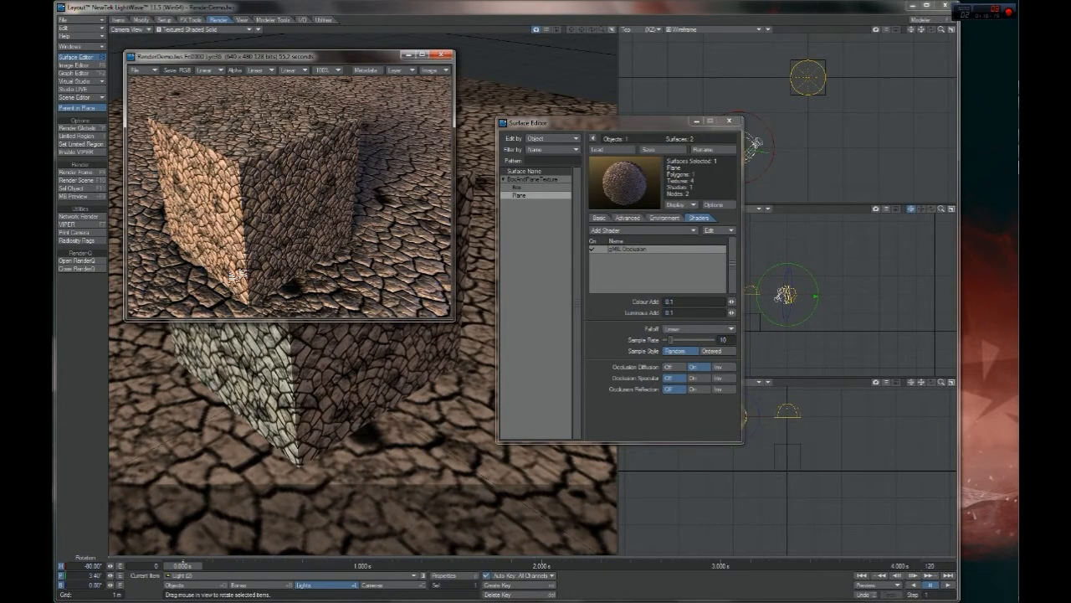
# Copy the gMIL Occlusion shader from the Plane surface and paste it onto the Box surface
pyautogui.click(516, 195)
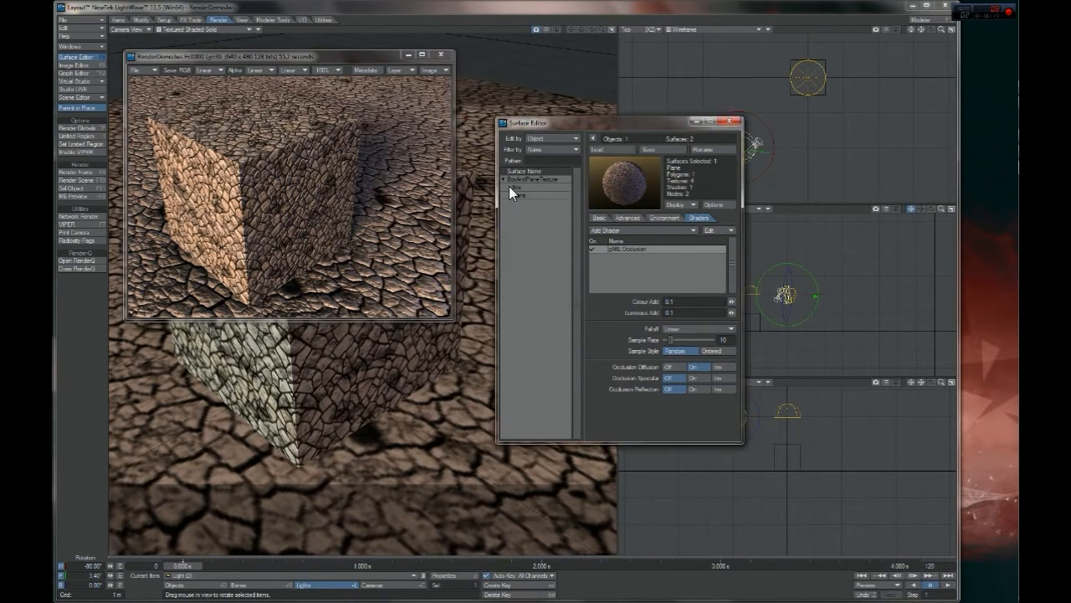
pyautogui.rightClick(626, 248)
pyautogui.click(628, 262)
pyautogui.click(521, 188)
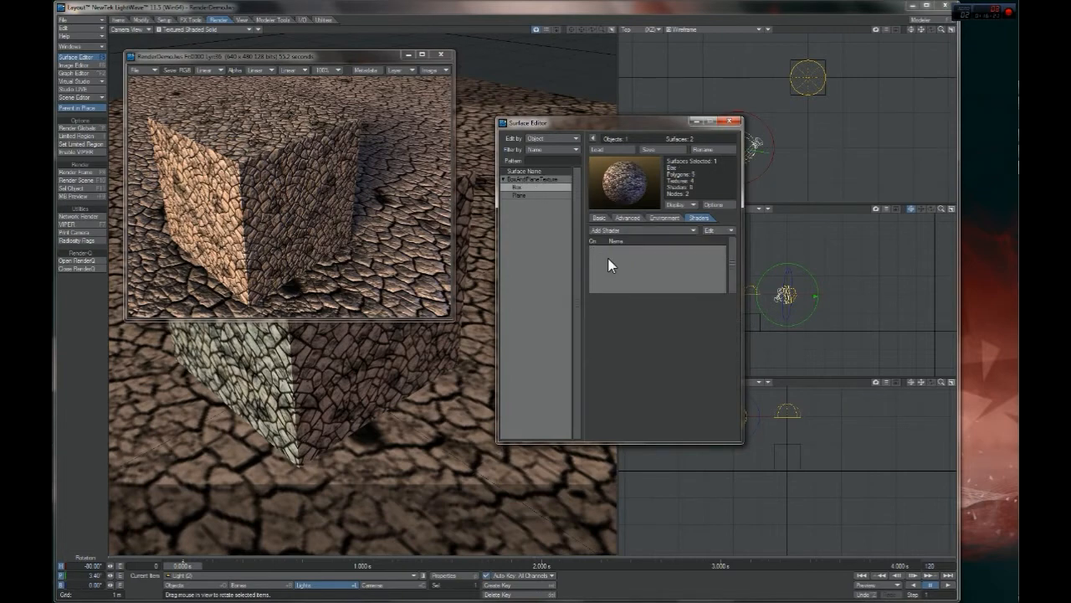
pyautogui.click(717, 230)
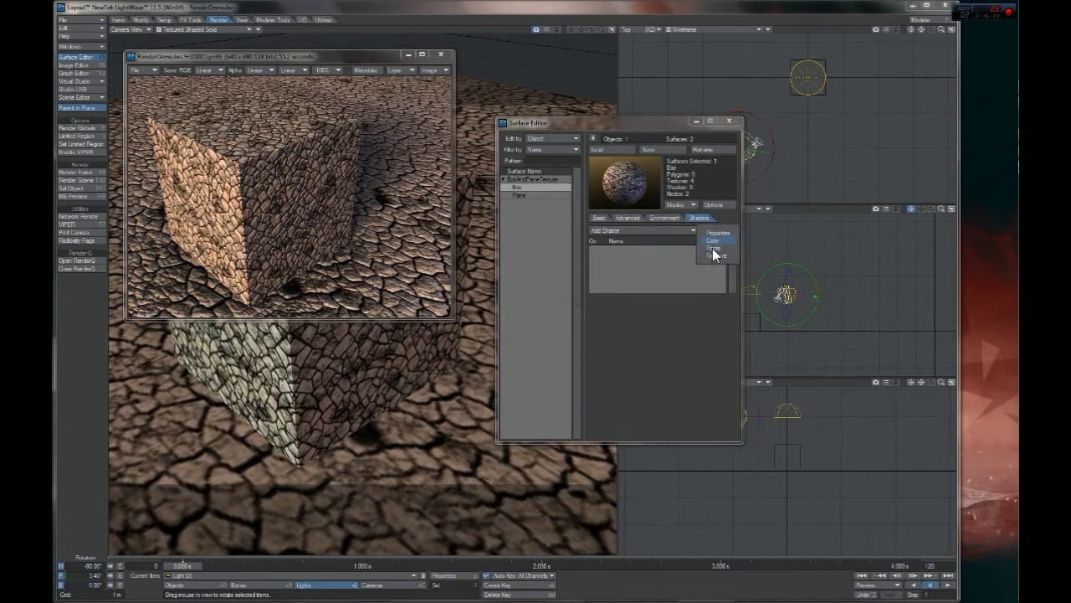
pyautogui.click(712, 247)
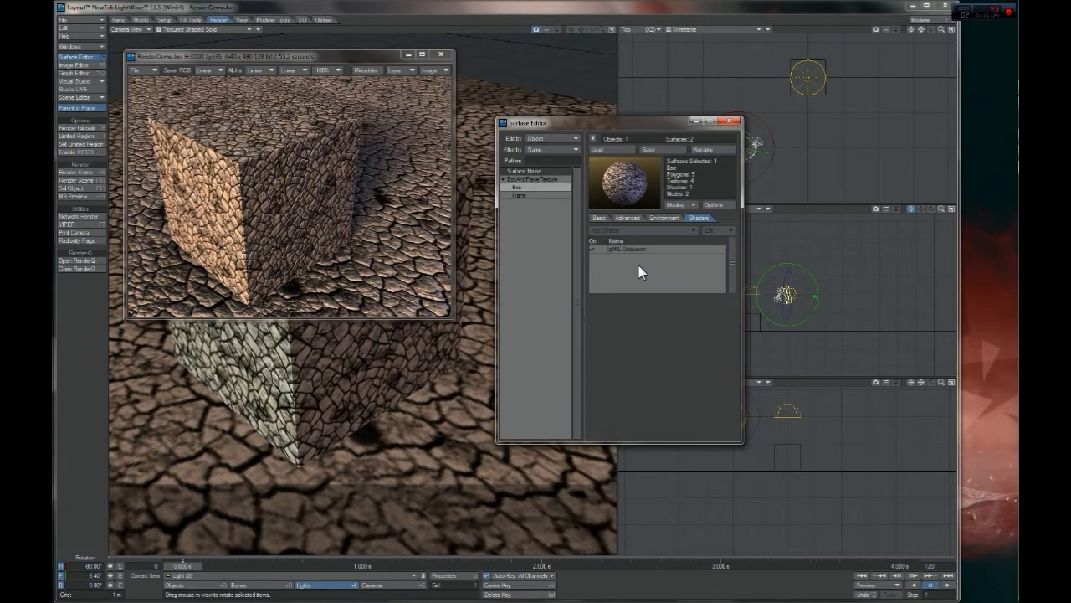
# Render the current frame with the occlusion shader on both the Box and Plane surfaces
pyautogui.press('F9')
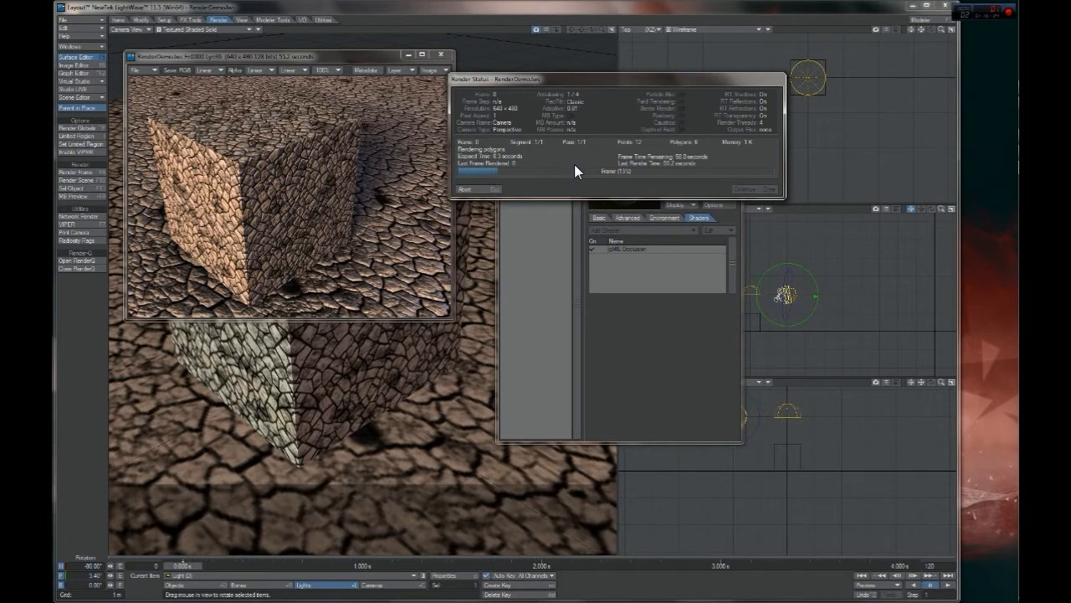
pyautogui.moveTo(588, 78); pyautogui.dragTo(710, 58)
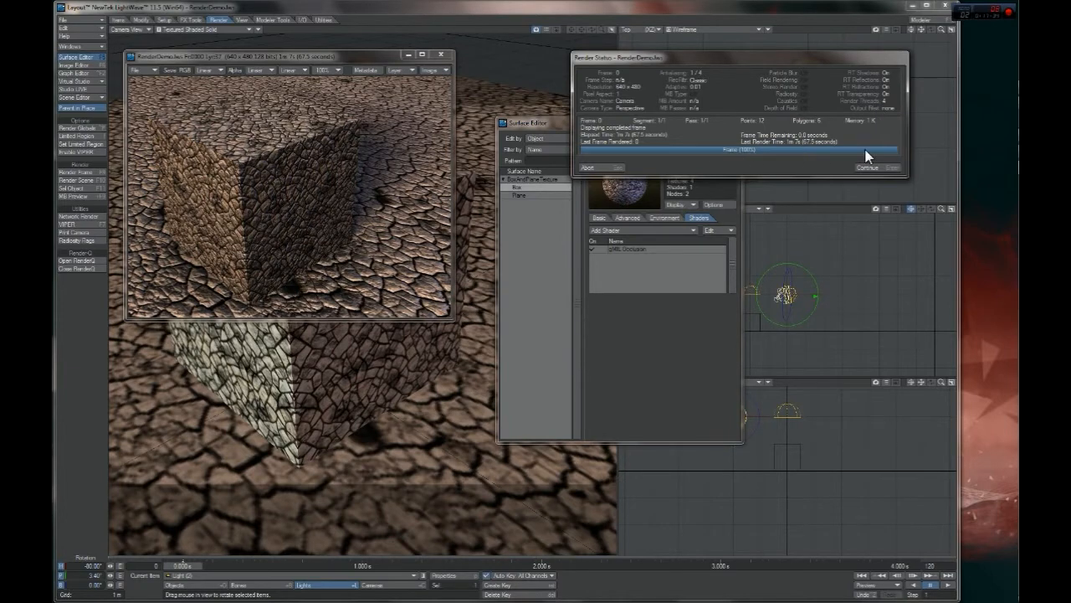
pyautogui.click(877, 170)
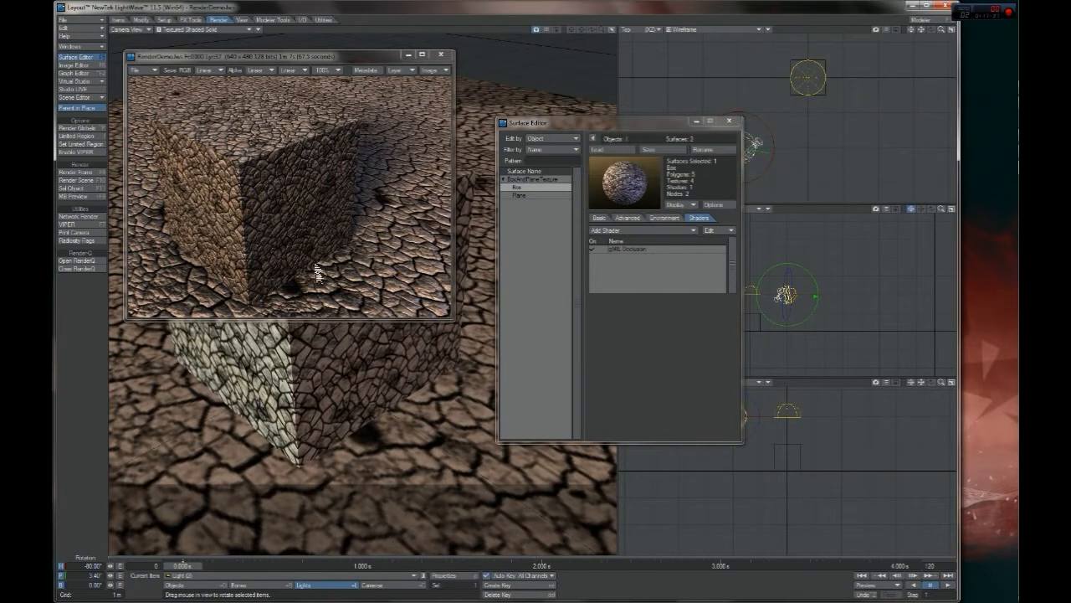
# Review the render options and the available multithreading thread counts in the render globals
pyautogui.click(345, 65)
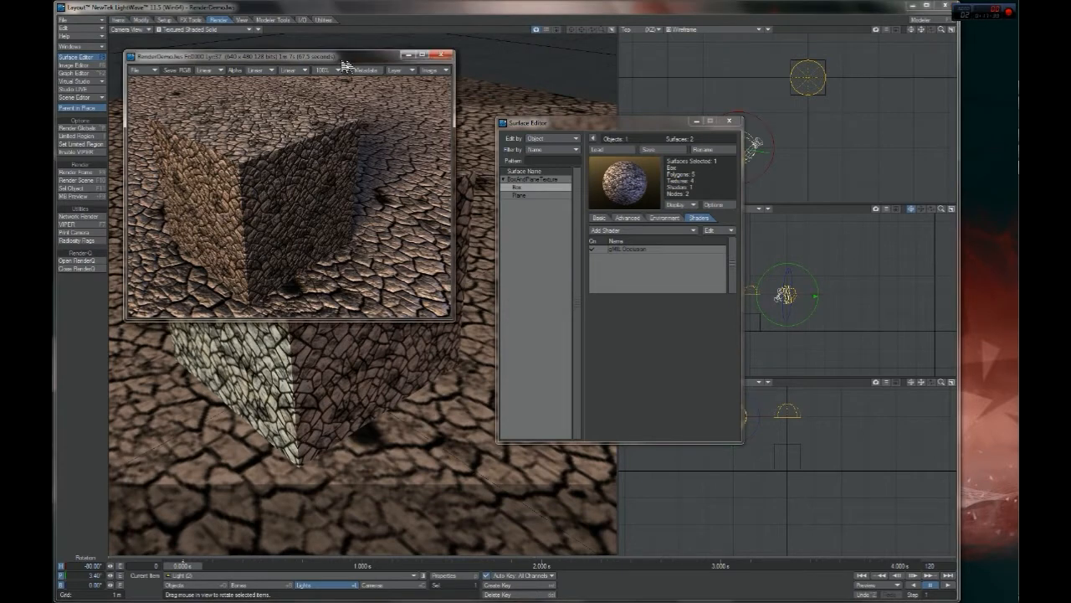
pyautogui.moveTo(345, 66); pyautogui.dragTo(384, 64)
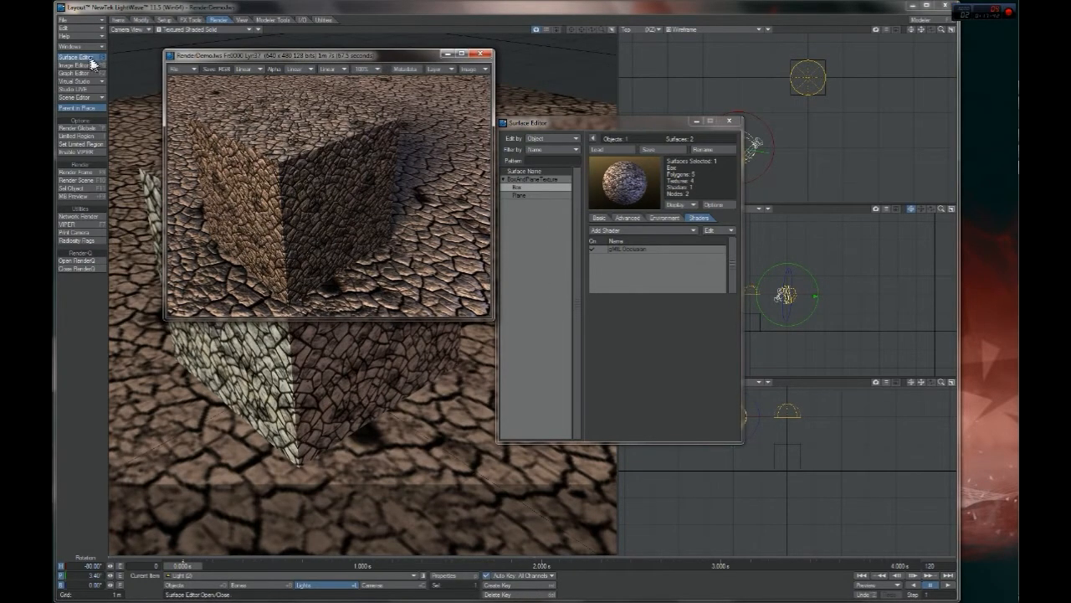
pyautogui.click(85, 129)
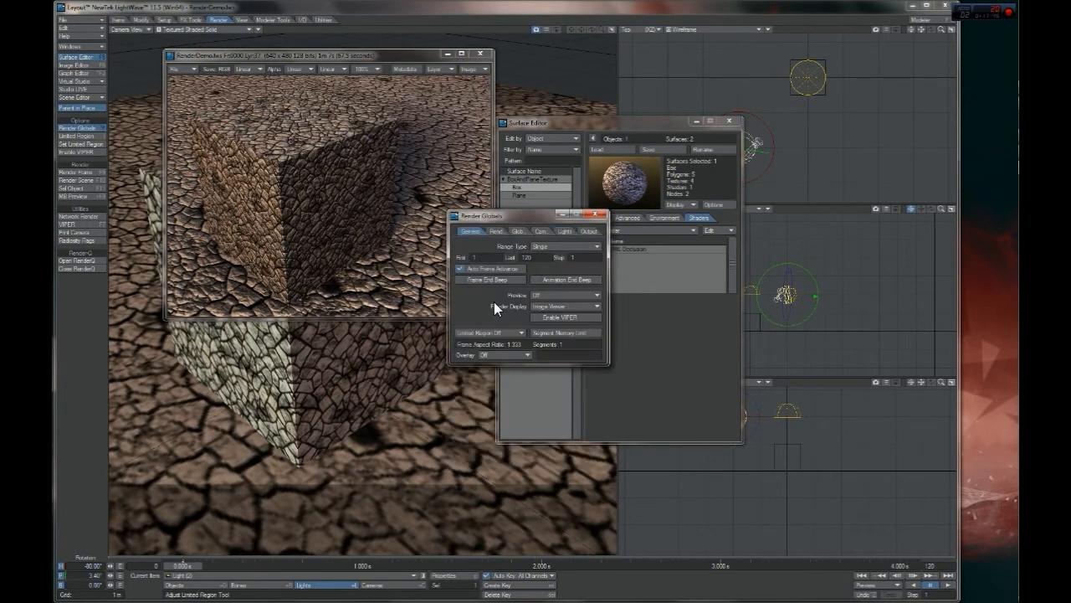
pyautogui.click(495, 231)
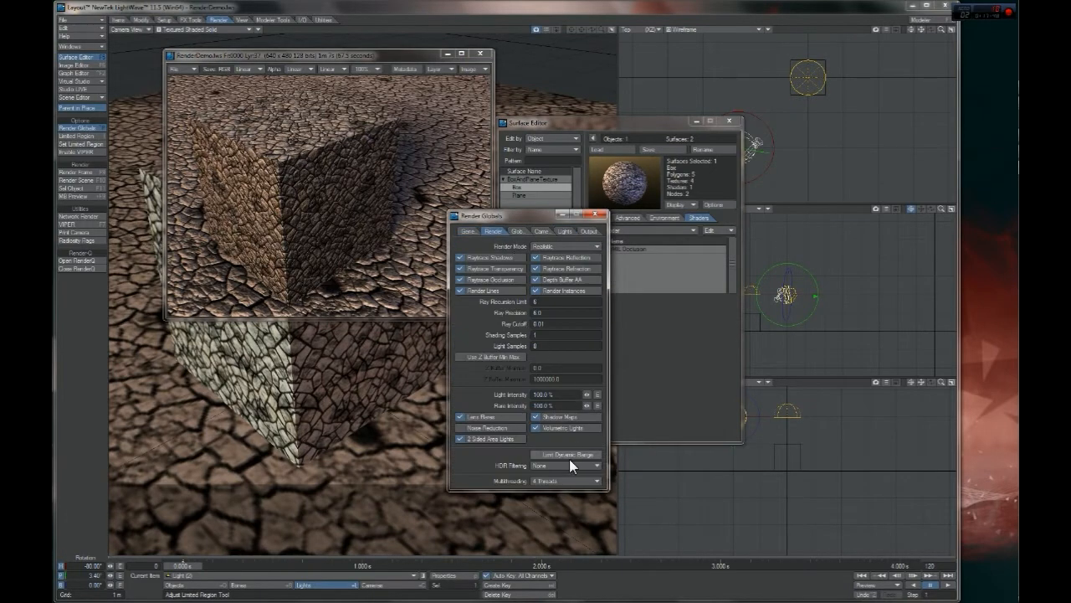
pyautogui.click(547, 481)
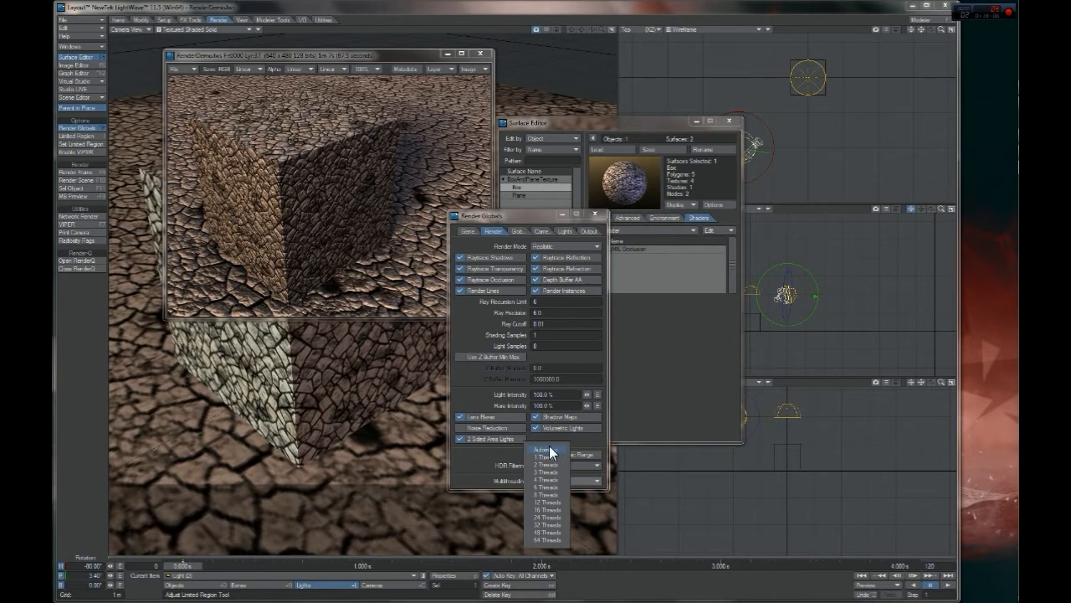
pyautogui.click(488, 463)
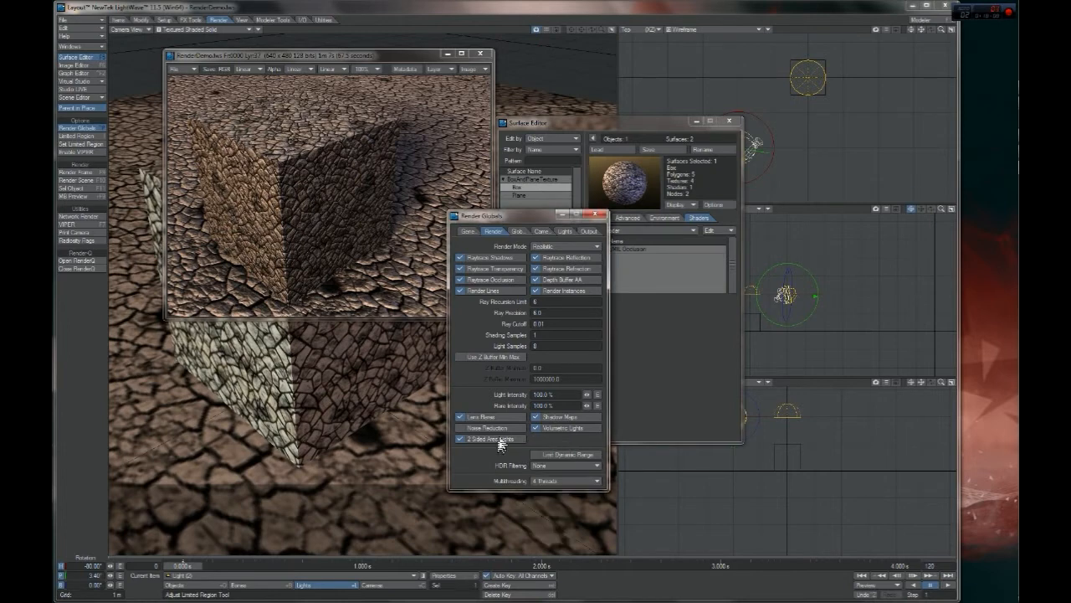
pyautogui.click(510, 427)
pyautogui.click(595, 214)
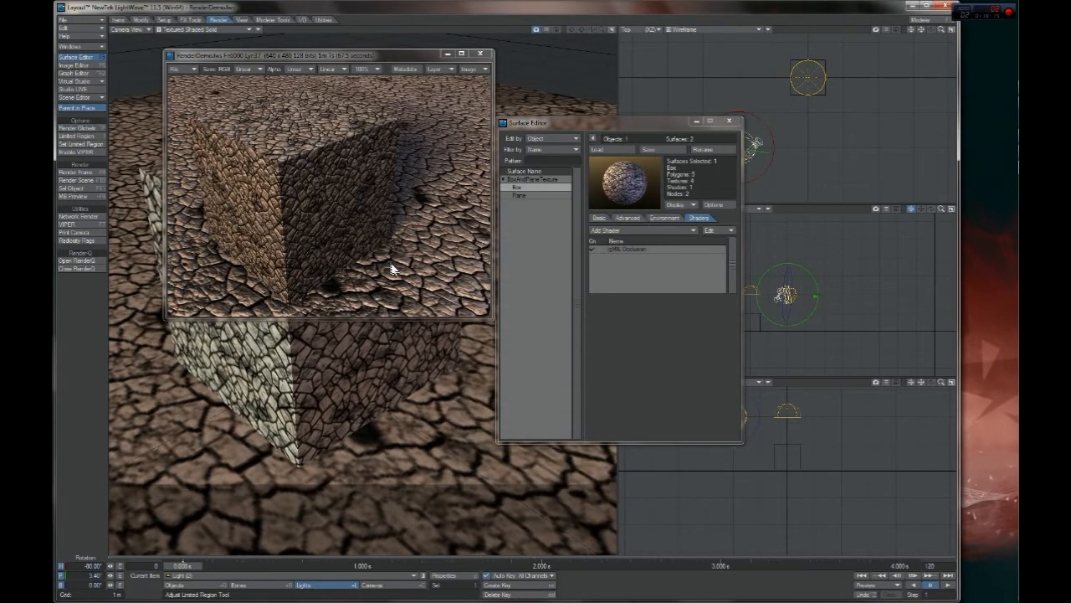
# Open the gMIL Occlusion settings on the Box surface and set the falloff to y = x^2
pyautogui.moveTo(373, 57); pyautogui.dragTo(447, 163)
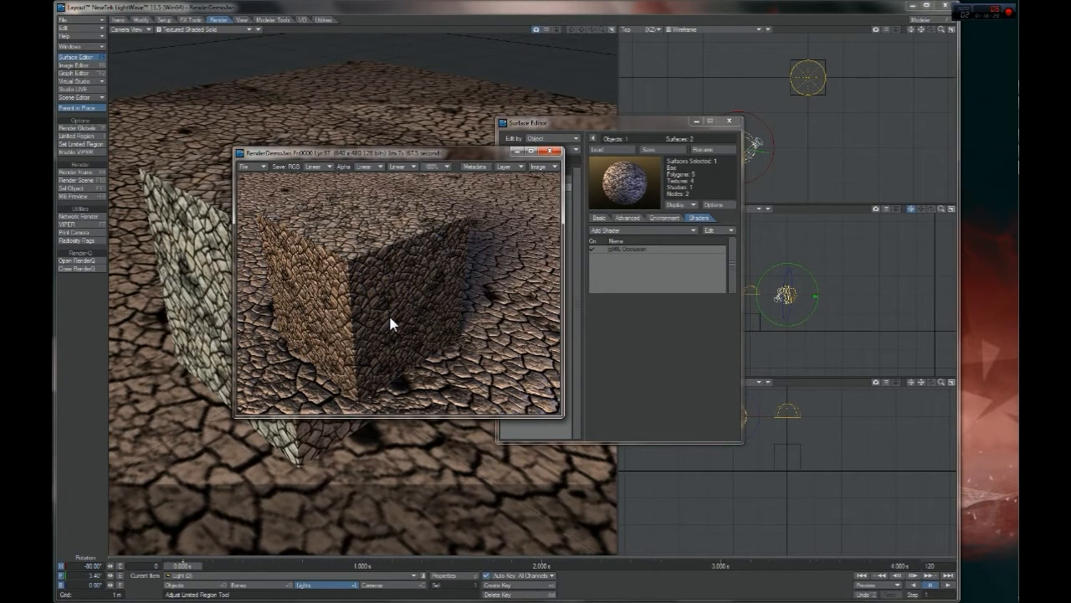
pyautogui.click(355, 235)
pyautogui.click(638, 251)
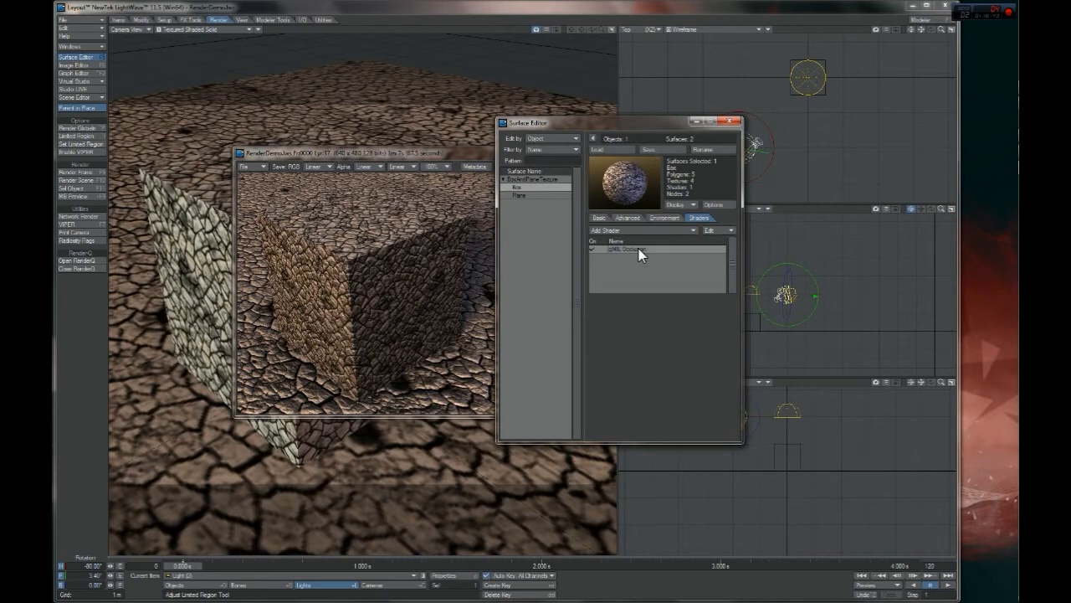
pyautogui.doubleClick(639, 249)
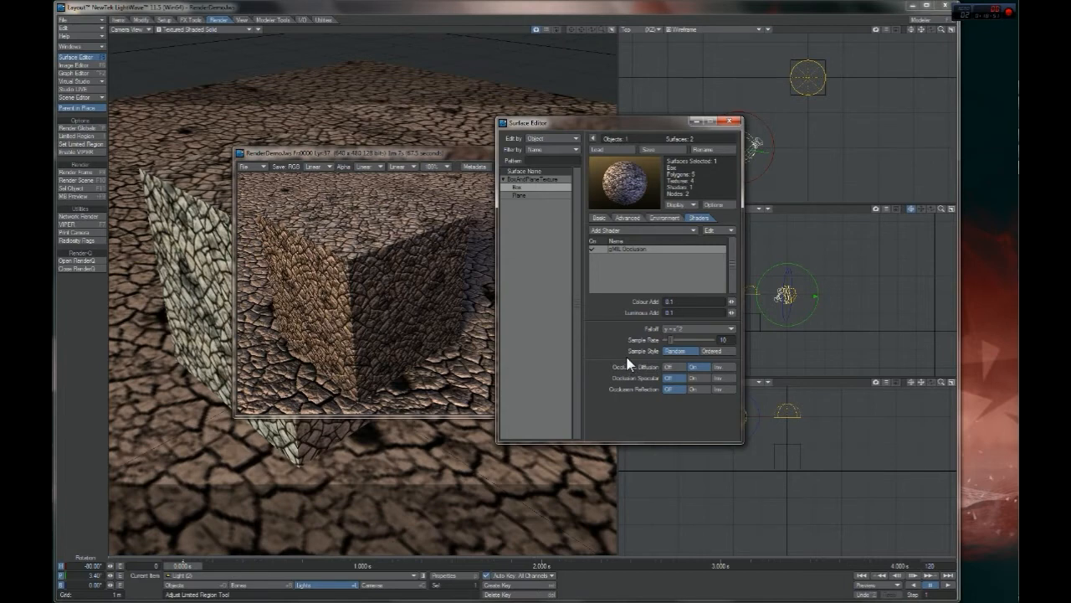
# Render the current frame with the modified occlusion falloff on the Box surface
pyautogui.press('F9')
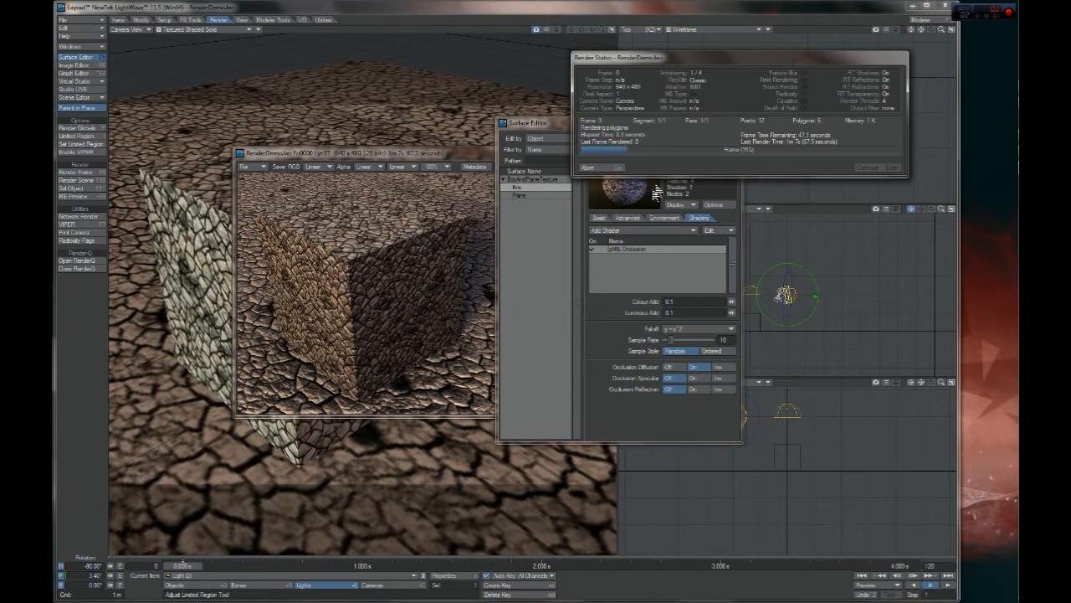
pyautogui.moveTo(733, 73)
pyautogui.mouseDown()
pyautogui.moveTo(544, 121)
pyautogui.moveTo(731, 79)
pyautogui.mouseUp()
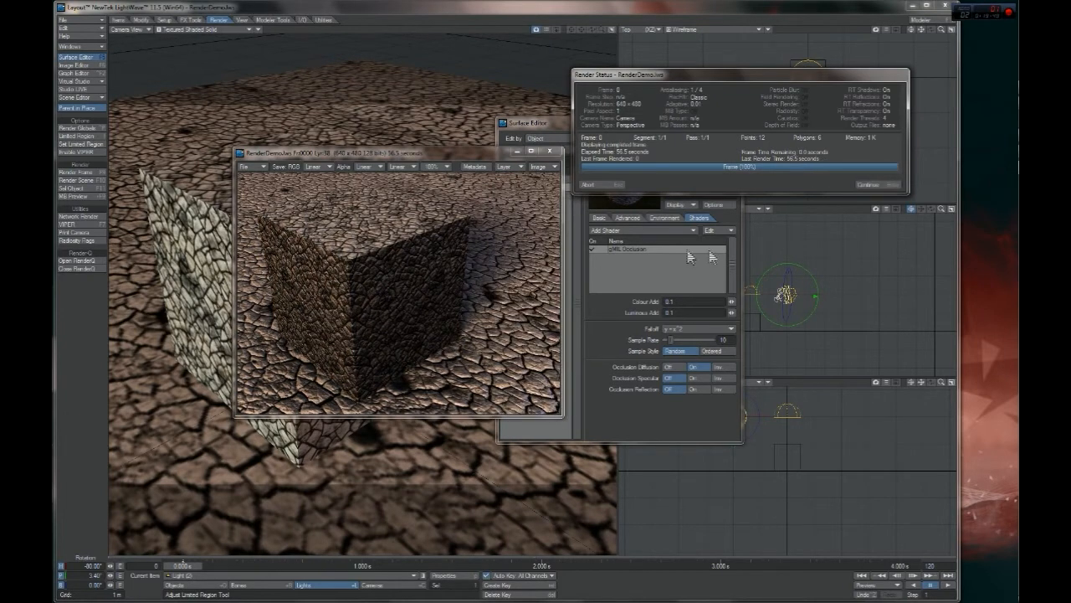
pyautogui.click(879, 191)
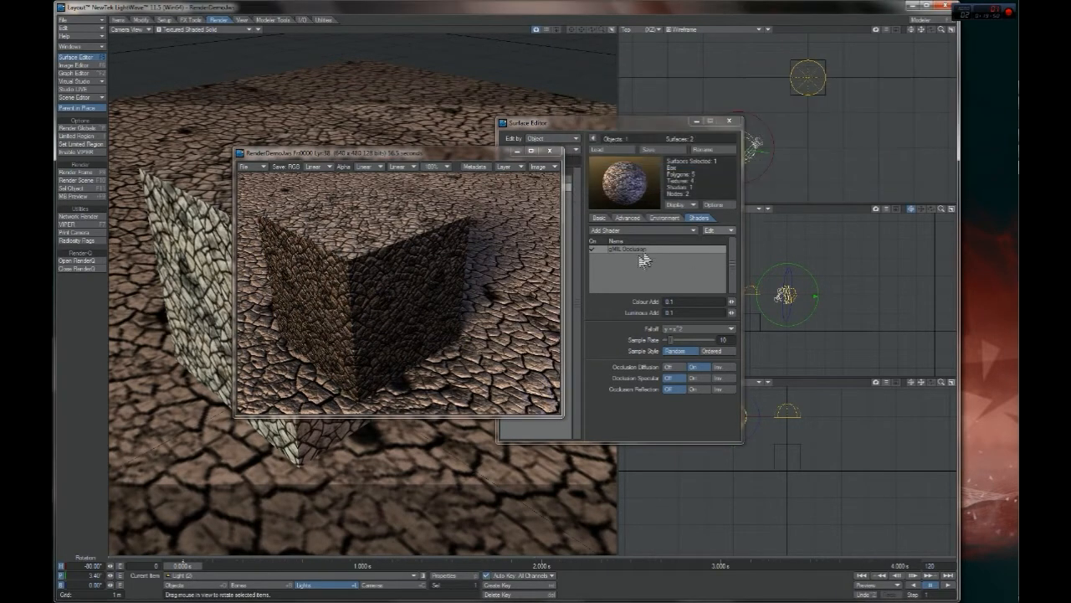
# Remove the gMIL Occlusion shader from the Box surface
pyautogui.click(596, 250)
pyautogui.rightClick(595, 250)
pyautogui.click(610, 276)
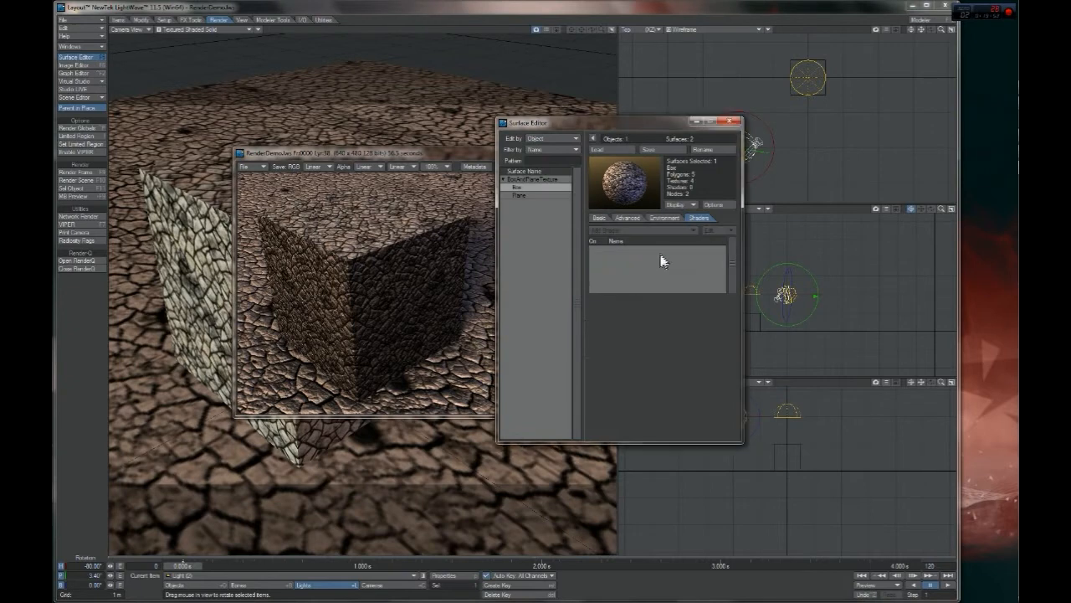
# Set the gMIL Occlusion falloff on the Plane surface to y = x^2 and render the current frame
pyautogui.click(524, 196)
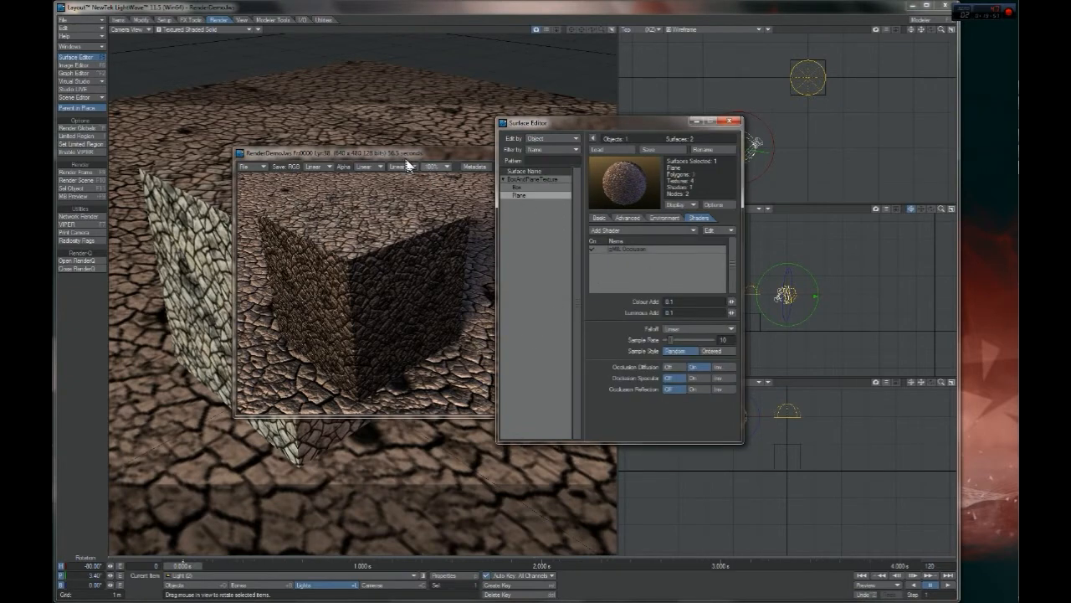
pyautogui.click(675, 329)
pyautogui.click(680, 339)
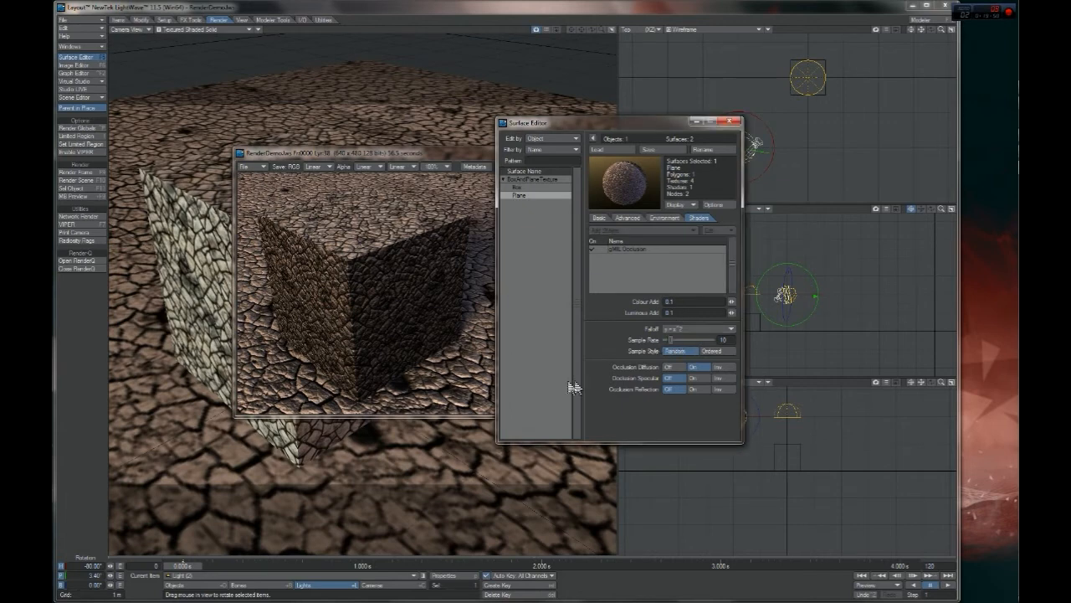
pyautogui.press('F9')
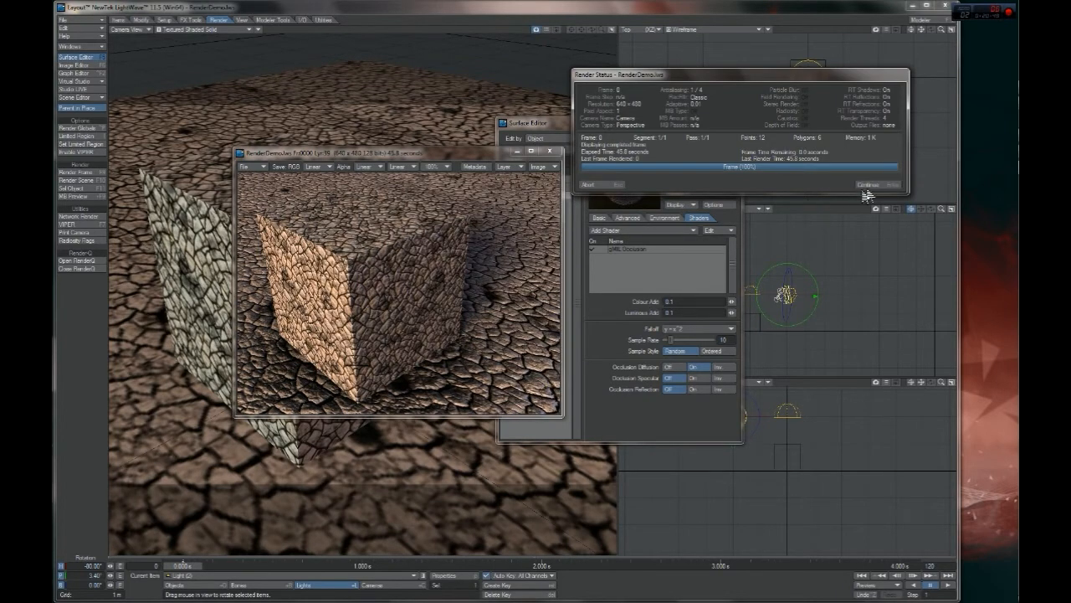
pyautogui.click(891, 184)
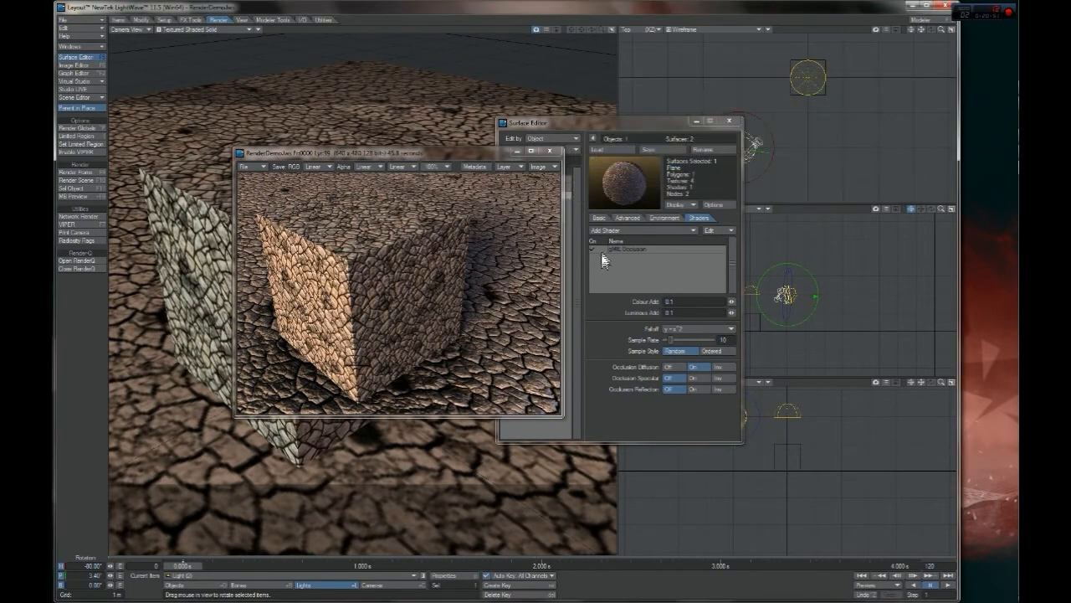
# Disable the gMIL Occlusion shader on the Plane surface and render the current frame for comparison
pyautogui.press('F9')
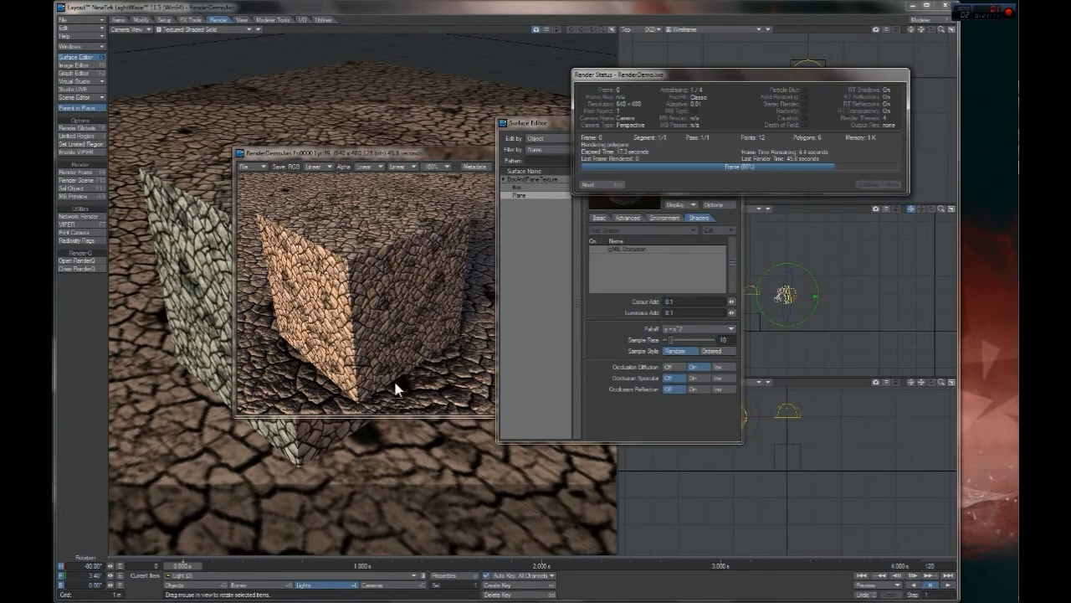
pyautogui.moveTo(1015, 212)
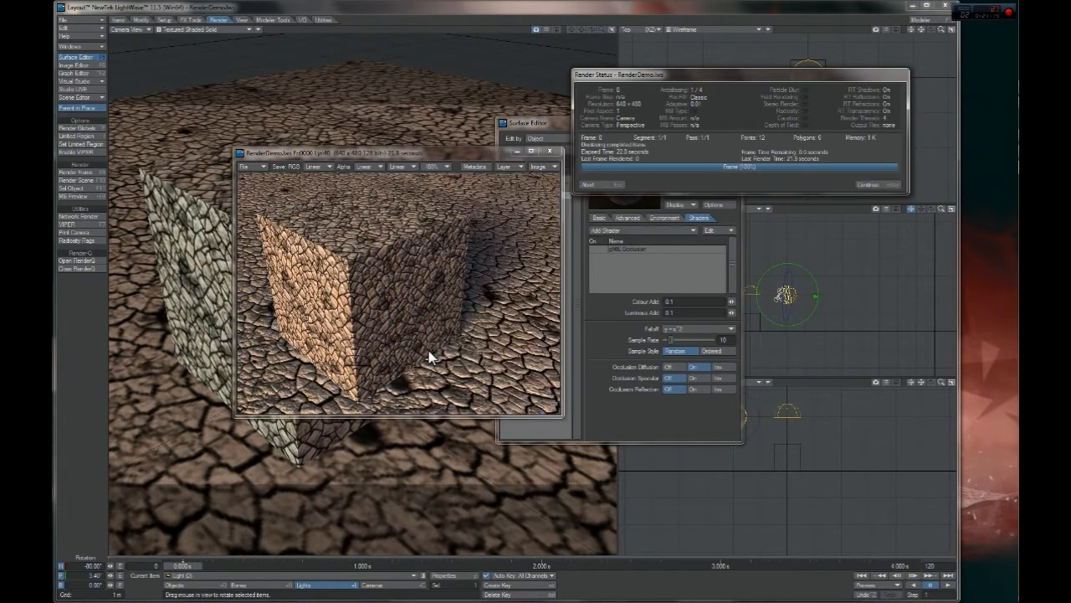
pyautogui.click(879, 187)
# Flip back and forth between the last two renders to compare the Plane with and without occlusion
pyautogui.moveTo(400, 156); pyautogui.dragTo(417, 175)
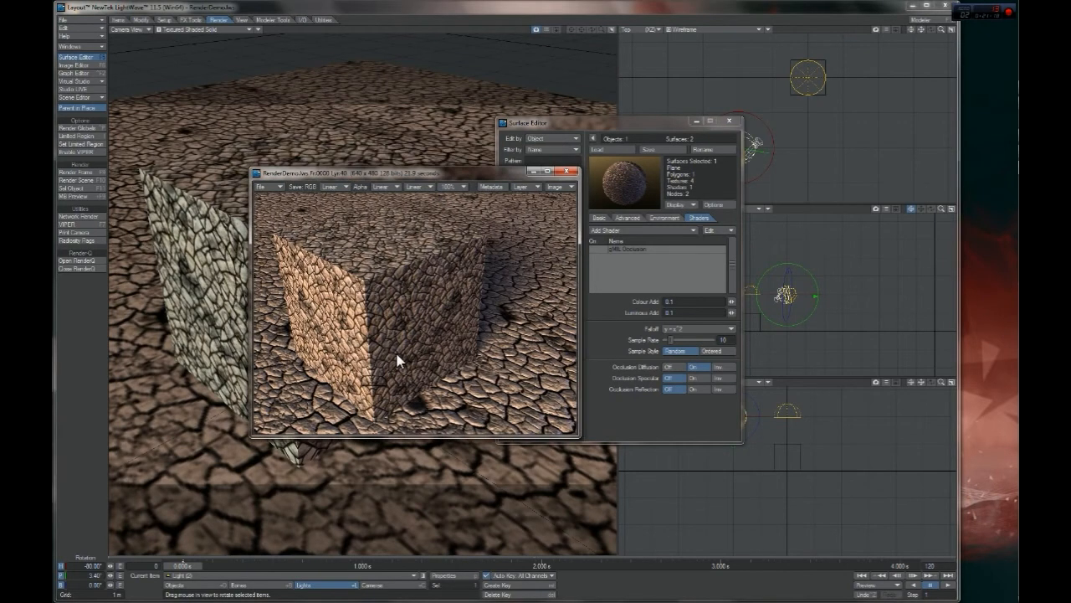
pyautogui.press('Up')
pyautogui.press('Down')
pyautogui.press('Up')
pyautogui.press('Down')
pyautogui.press('Up')
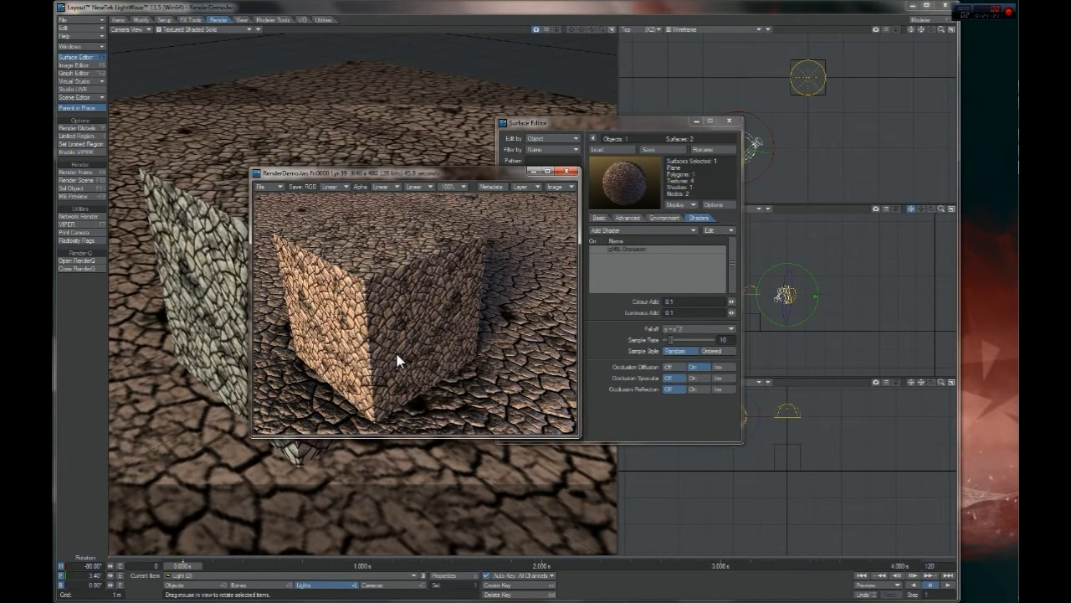
pyautogui.press('Down')
pyautogui.press('Up')
pyautogui.press('Down')
pyautogui.press('Up')
# Switch to Modeler, move the selected box polygons slightly down into the ground plane, and deselect them
pyautogui.moveTo(1014, 191)
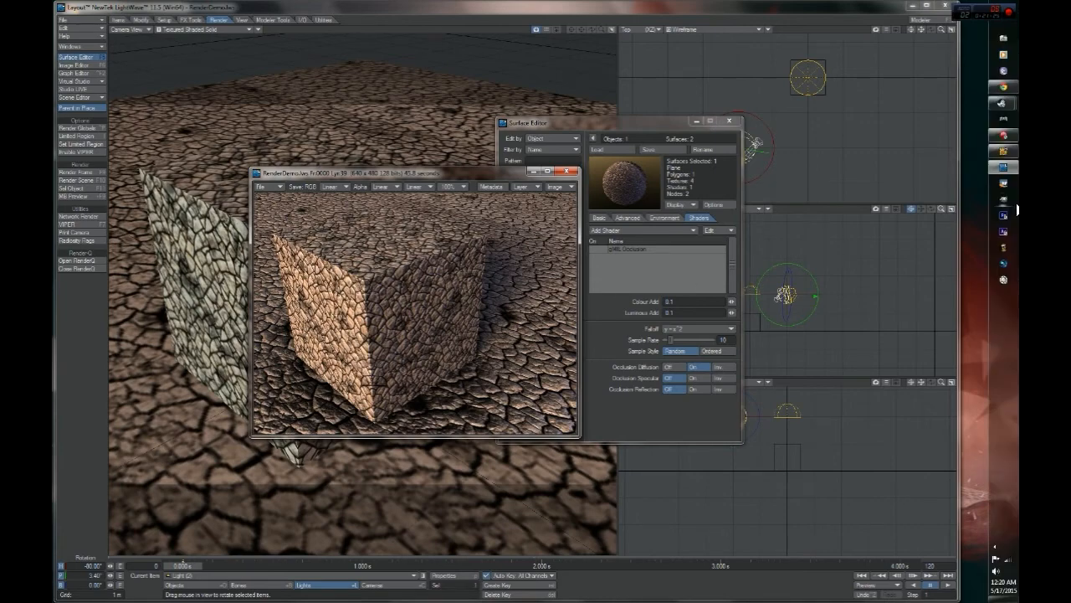
pyautogui.click(1006, 161)
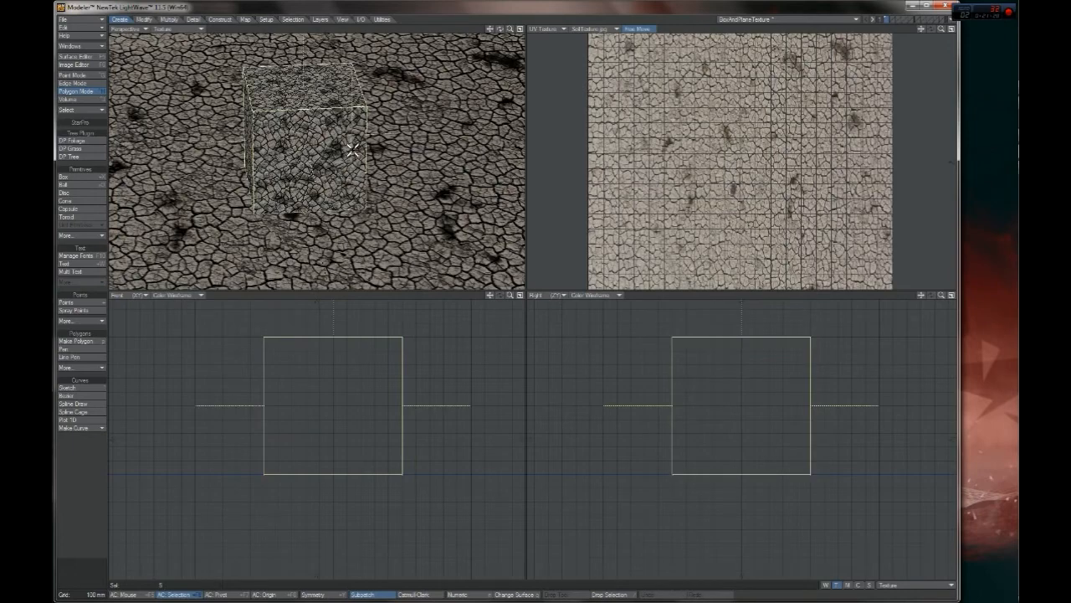
pyautogui.scroll(6, 380, 402)
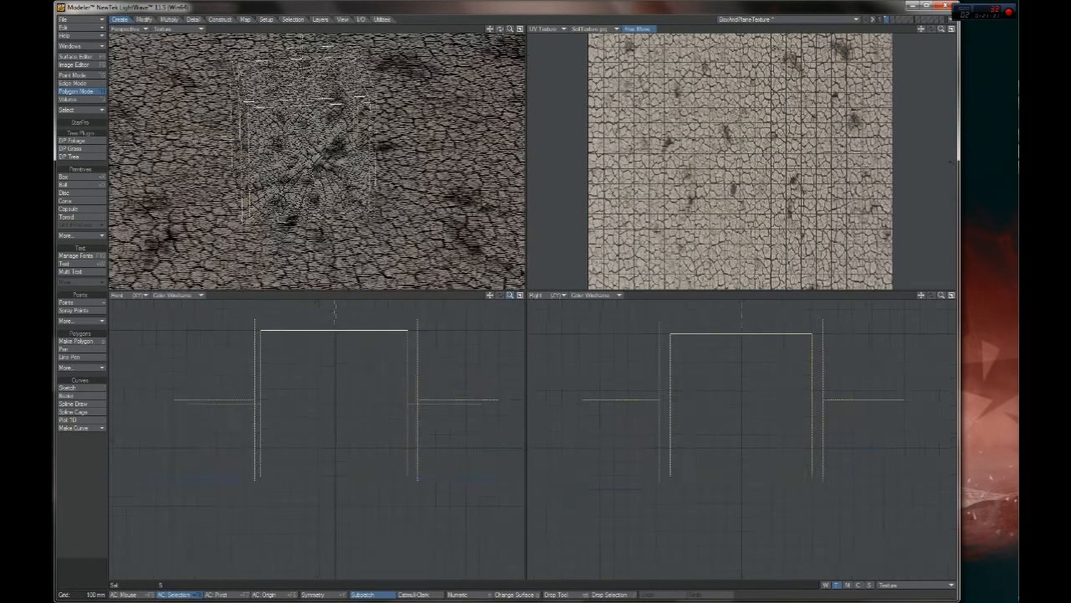
pyautogui.press('t')
pyautogui.moveTo(339, 402); pyautogui.dragTo(339, 405)
pyautogui.press('space')
pyautogui.press('t')
pyautogui.moveTo(380, 359); pyautogui.dragTo(379, 363)
pyautogui.press('space')
pyautogui.press('/')
pyautogui.moveTo(509, 295); pyautogui.dragTo(451, 344)
# Save the modified object over the existing BoxAndPlaneTexture file
pyautogui.hotkey('shift', 's')
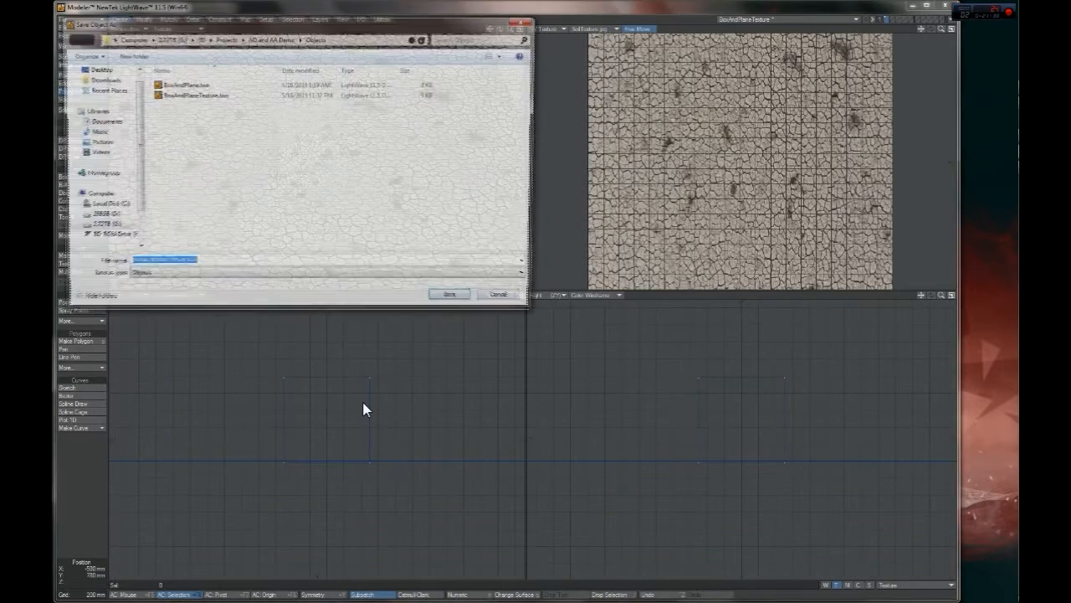
pyautogui.press('Return')
pyautogui.press('Return')
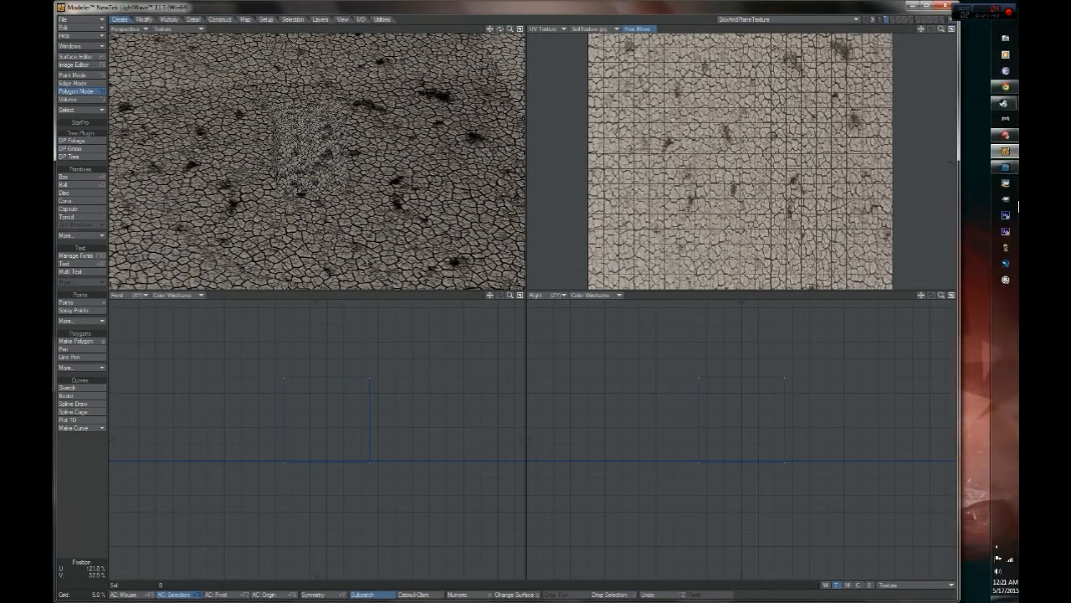
# Switch back to Layout, close the old render window, and render the current frame with the lowered box
pyautogui.click(1004, 174)
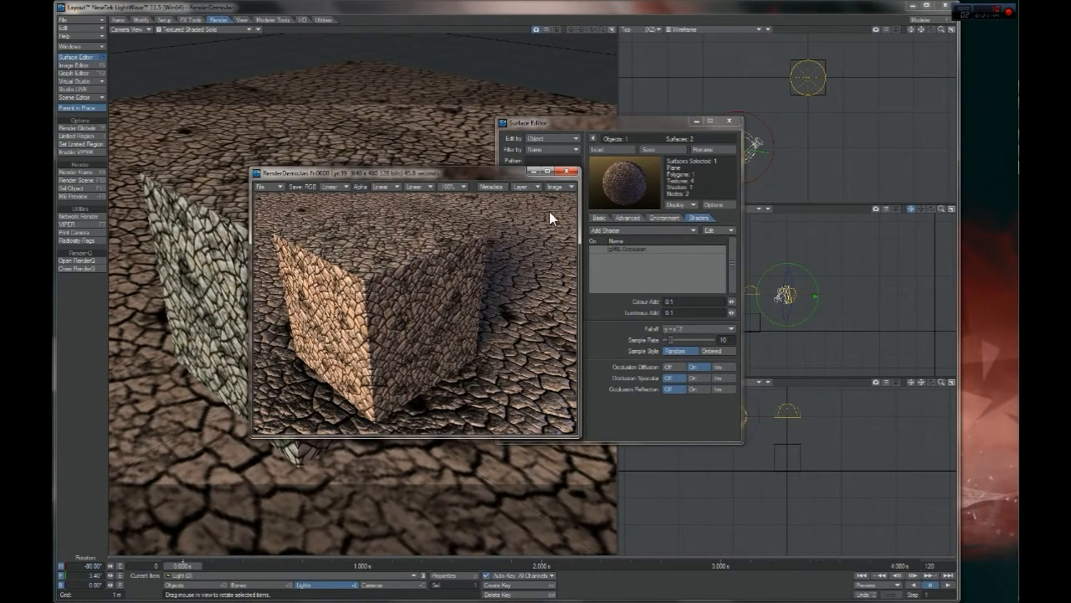
pyautogui.click(566, 172)
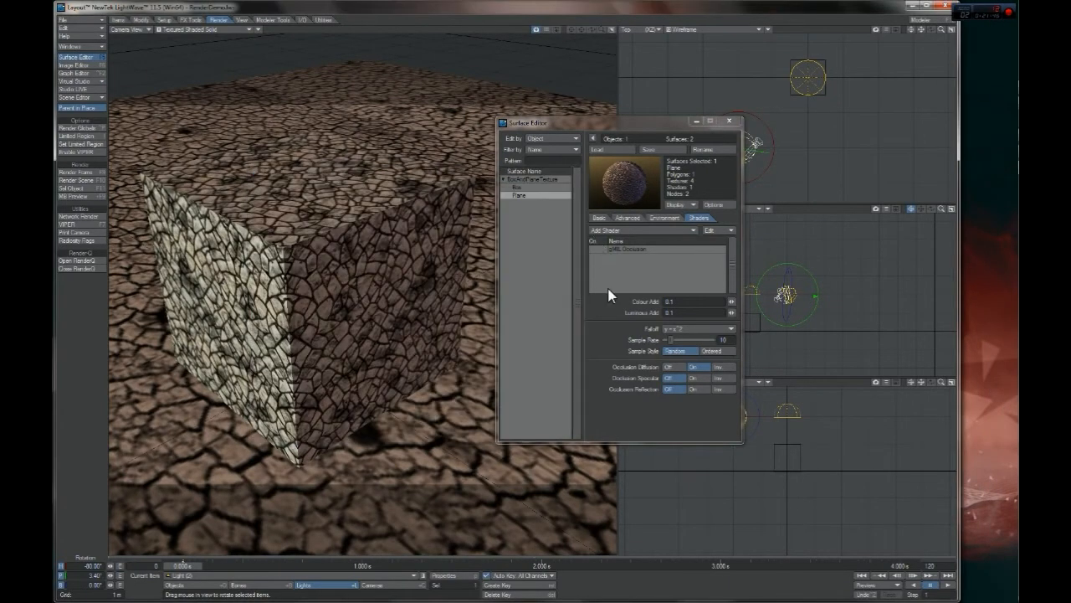
pyautogui.press('F9')
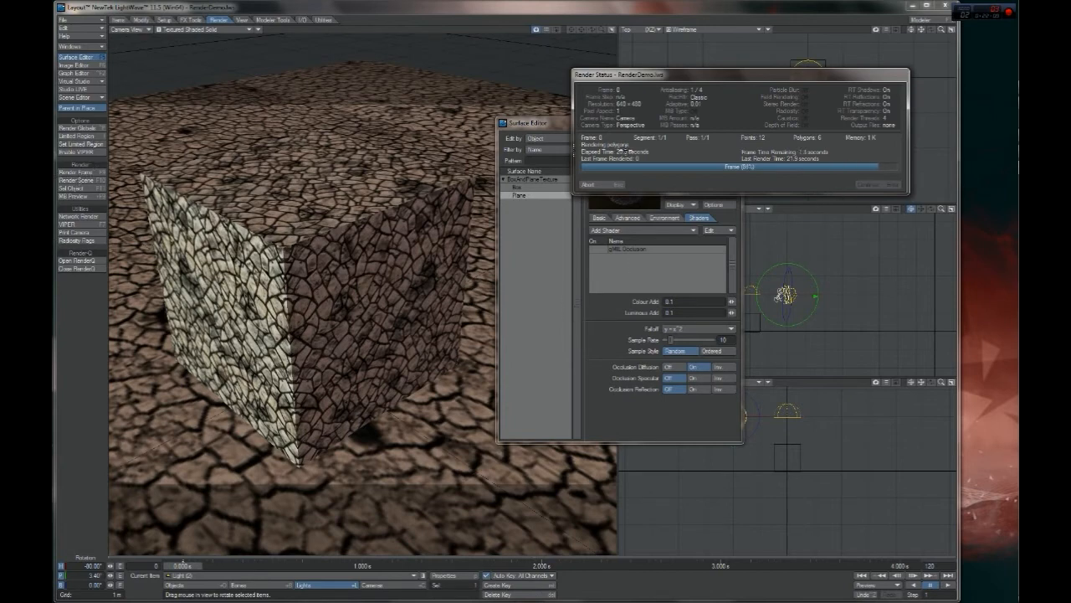
pyautogui.click(879, 185)
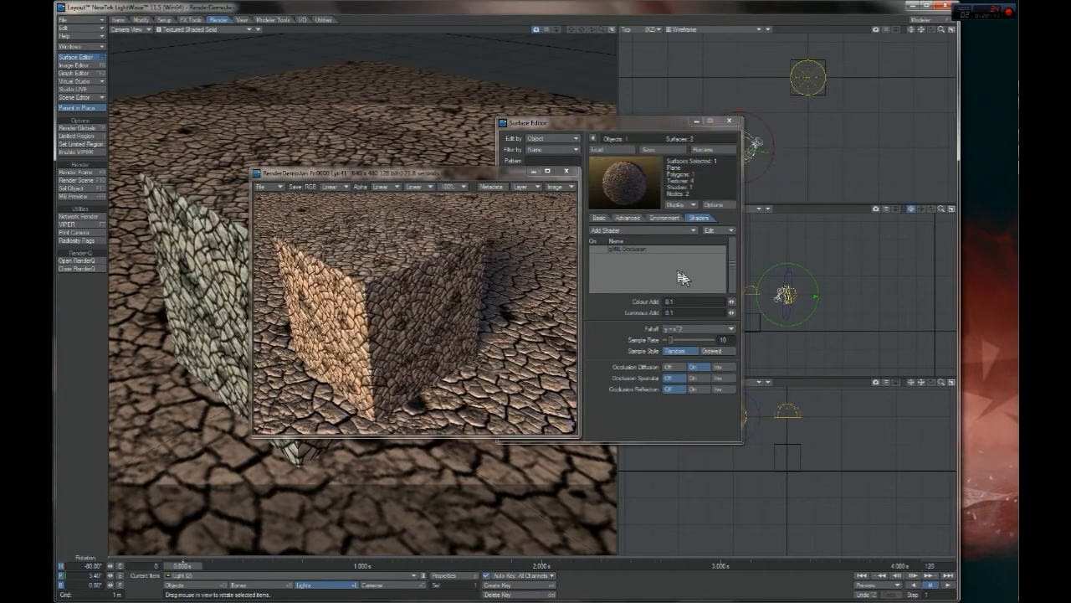
# Re-enable the gMIL Occlusion shader on the Plane surface and render the current frame, keeping the previous render in view
pyautogui.click(592, 250)
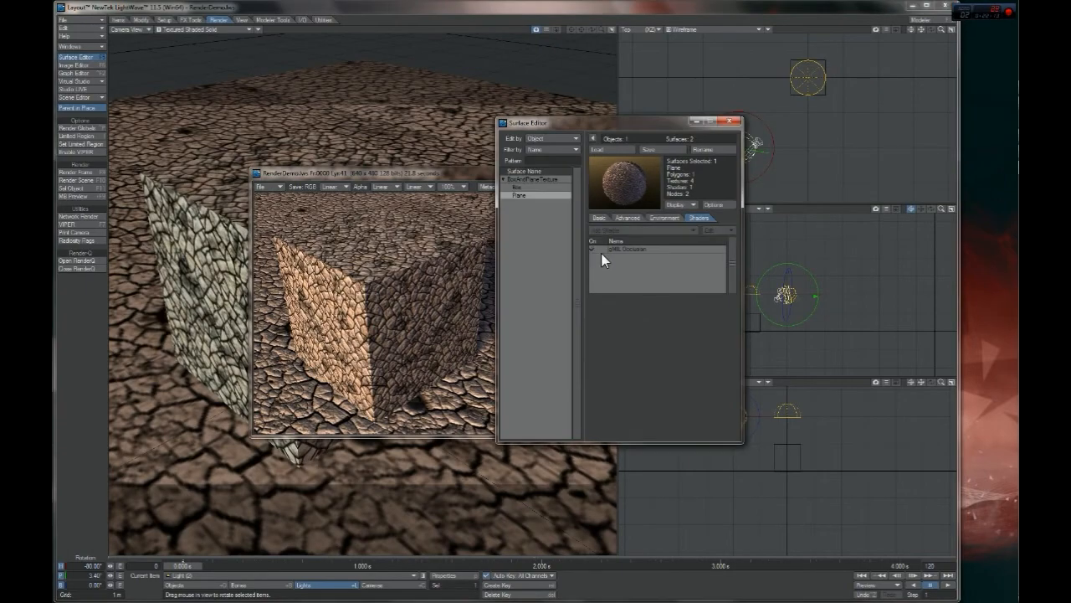
pyautogui.press('F9')
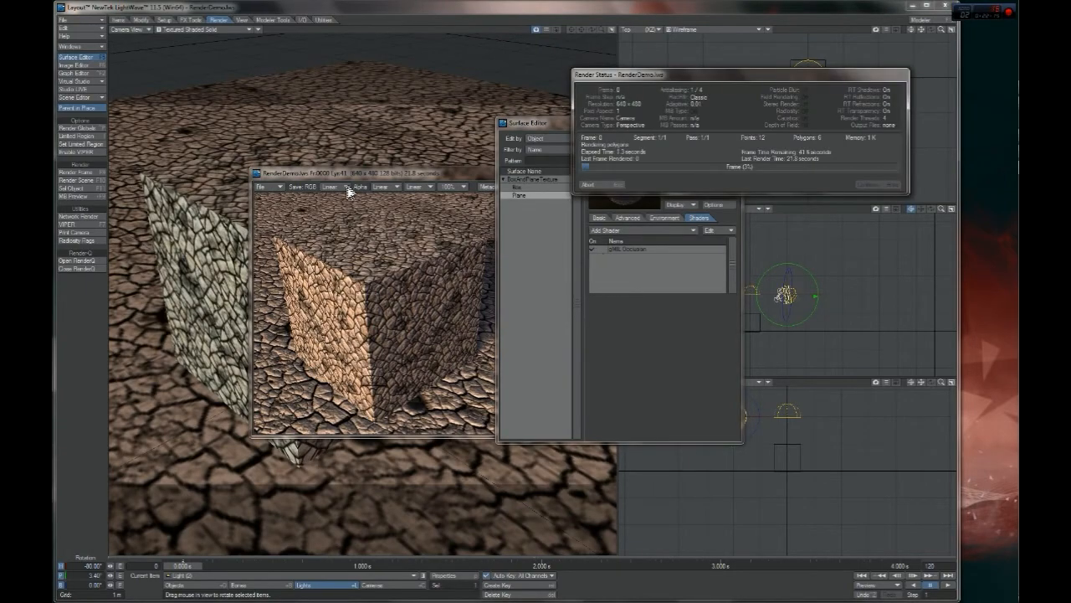
pyautogui.moveTo(341, 178); pyautogui.dragTo(211, 52)
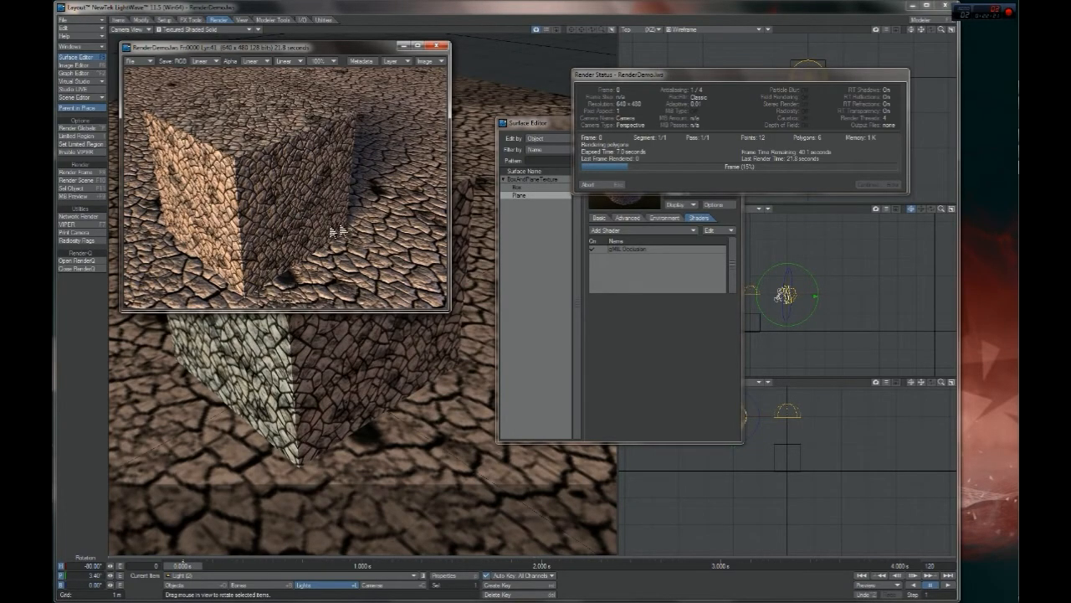
pyautogui.moveTo(669, 78); pyautogui.dragTo(576, 58)
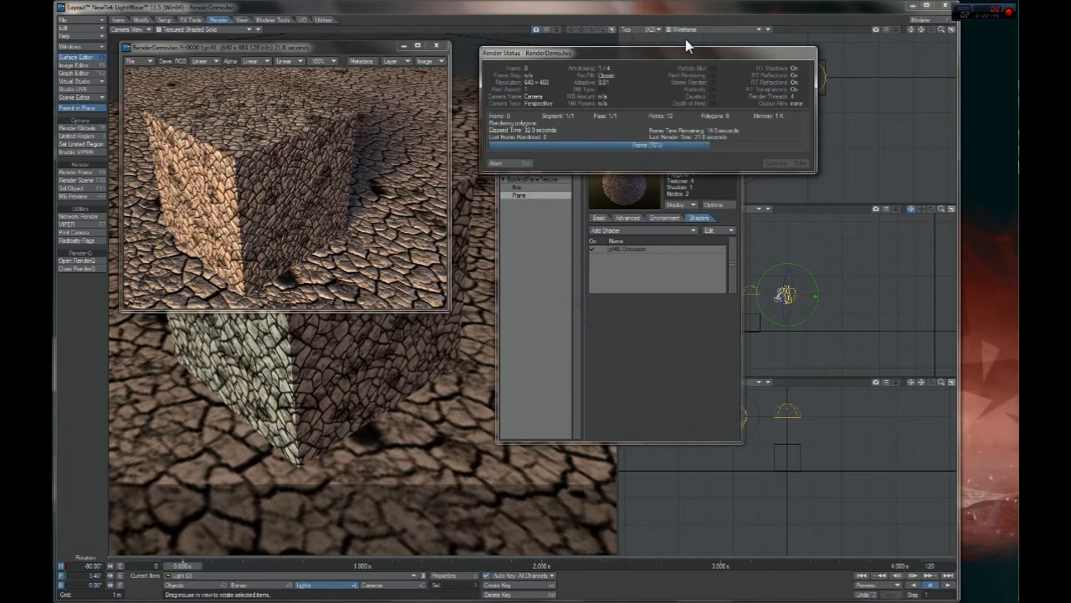
pyautogui.moveTo(704, 54); pyautogui.dragTo(830, 152)
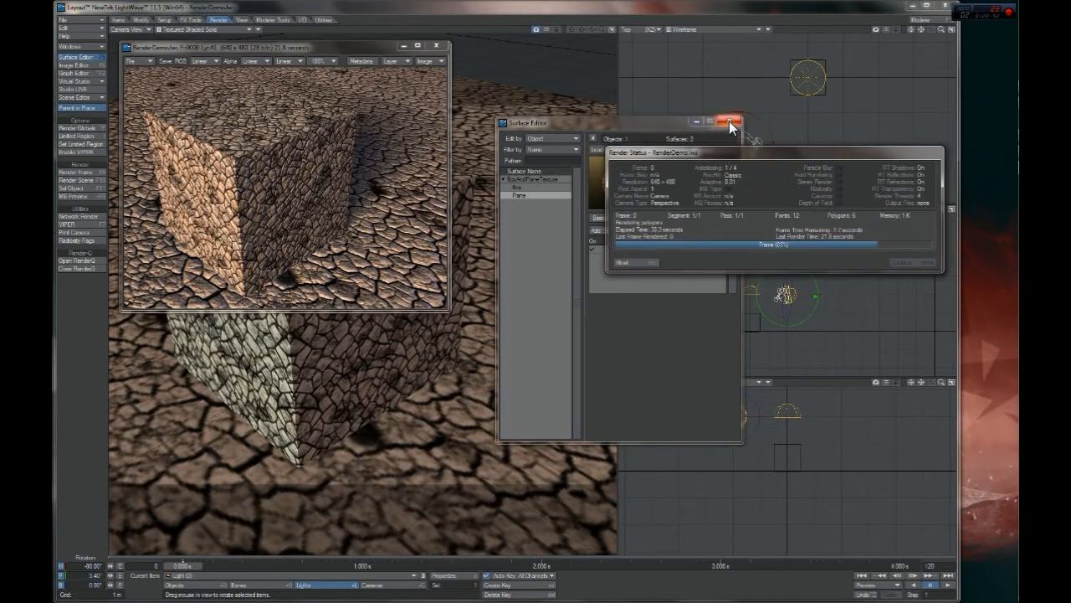
pyautogui.moveTo(823, 156); pyautogui.dragTo(689, 98)
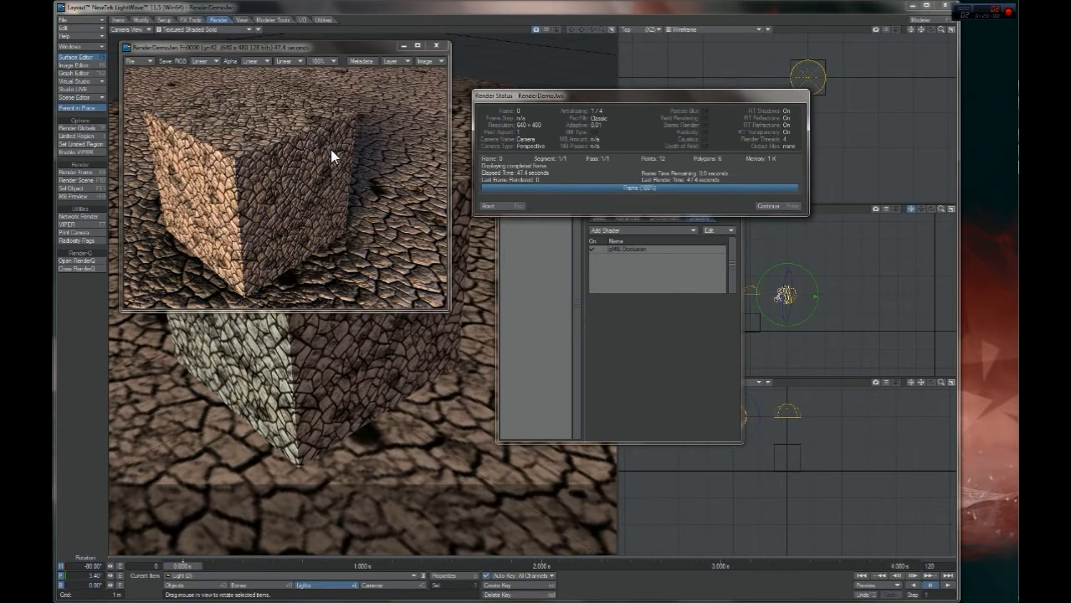
pyautogui.click(762, 206)
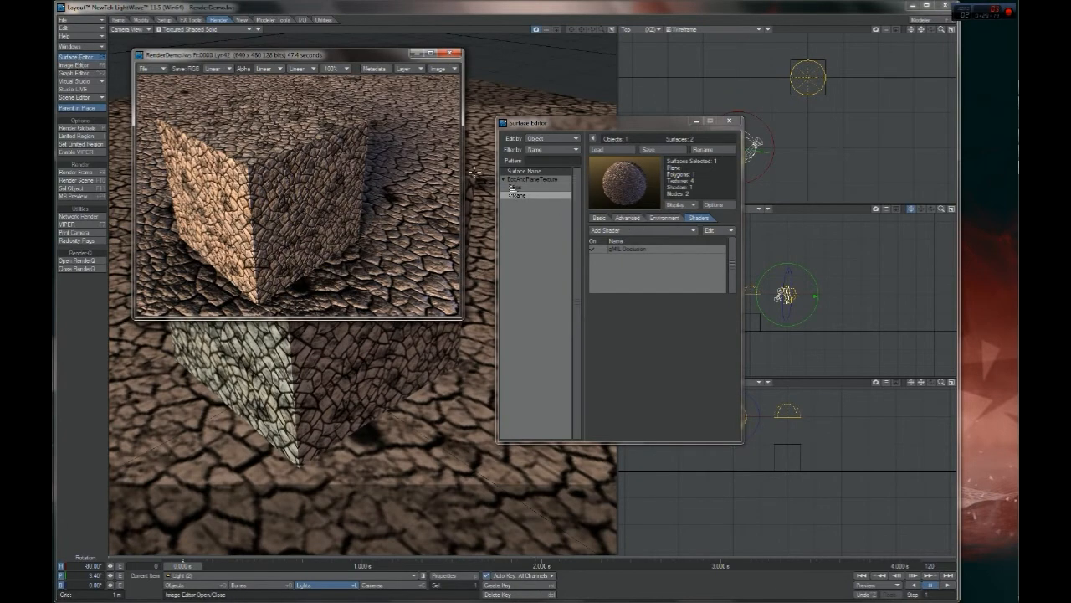
# Render the current frame again with the global render settings open, enable Raytrace Occlusion, and close the settings and the render window
pyautogui.click(75, 127)
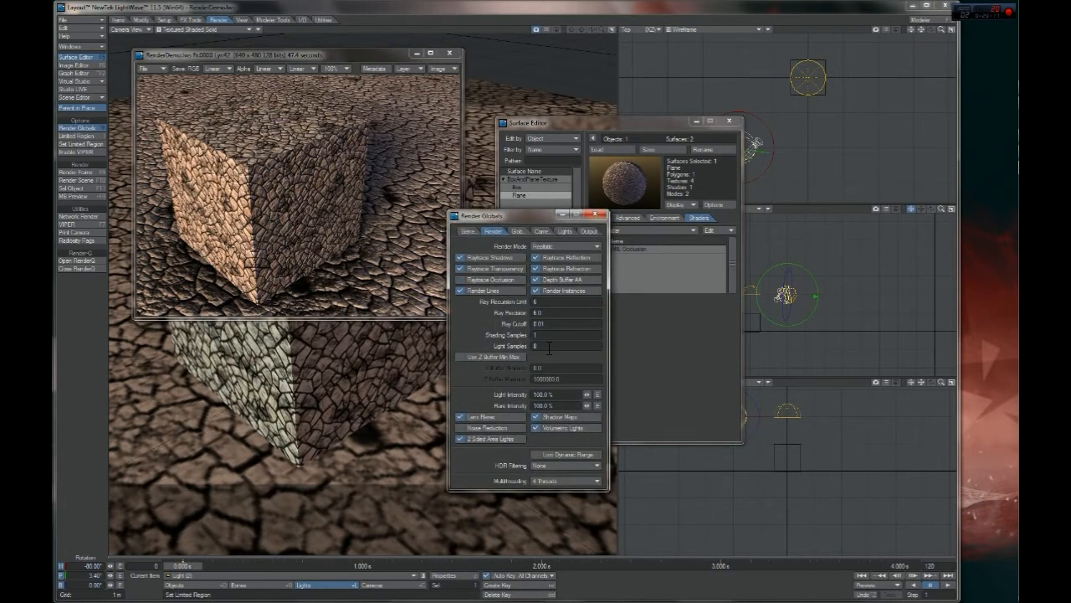
pyautogui.press('F9')
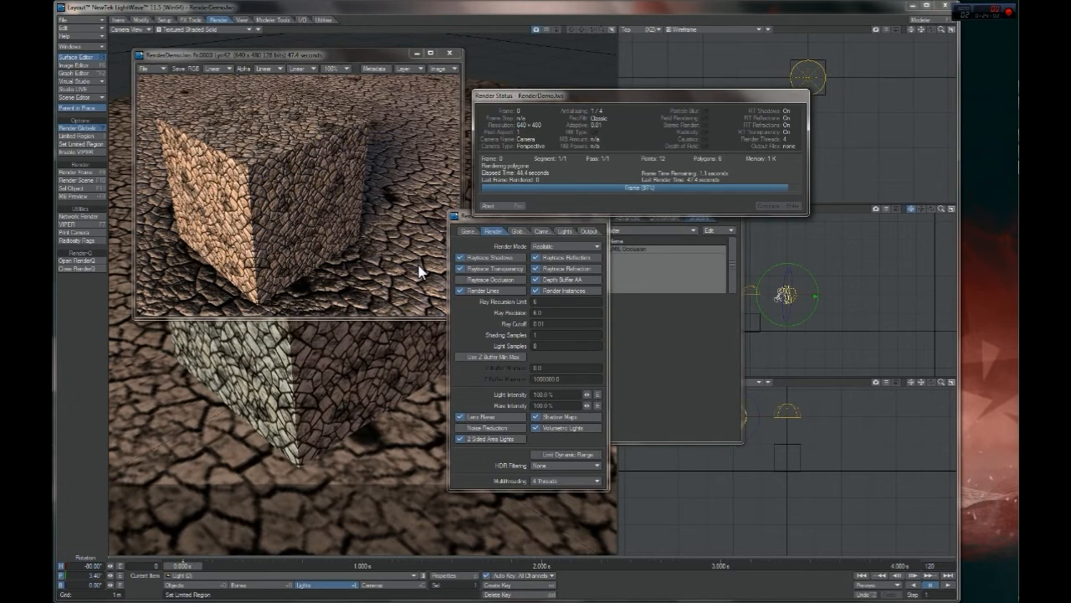
pyautogui.press('Return')
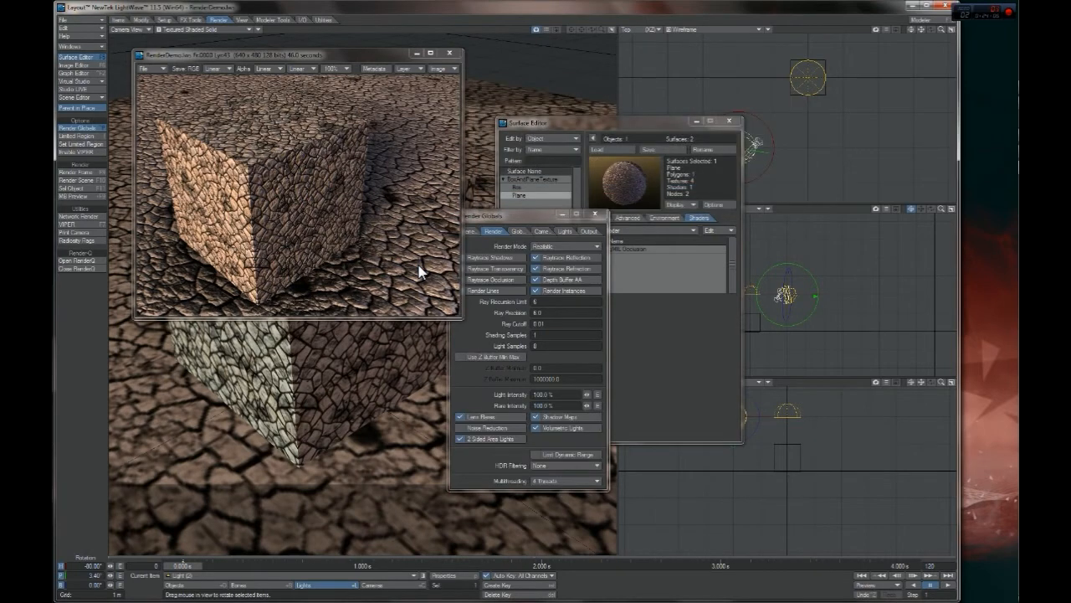
pyautogui.click(506, 315)
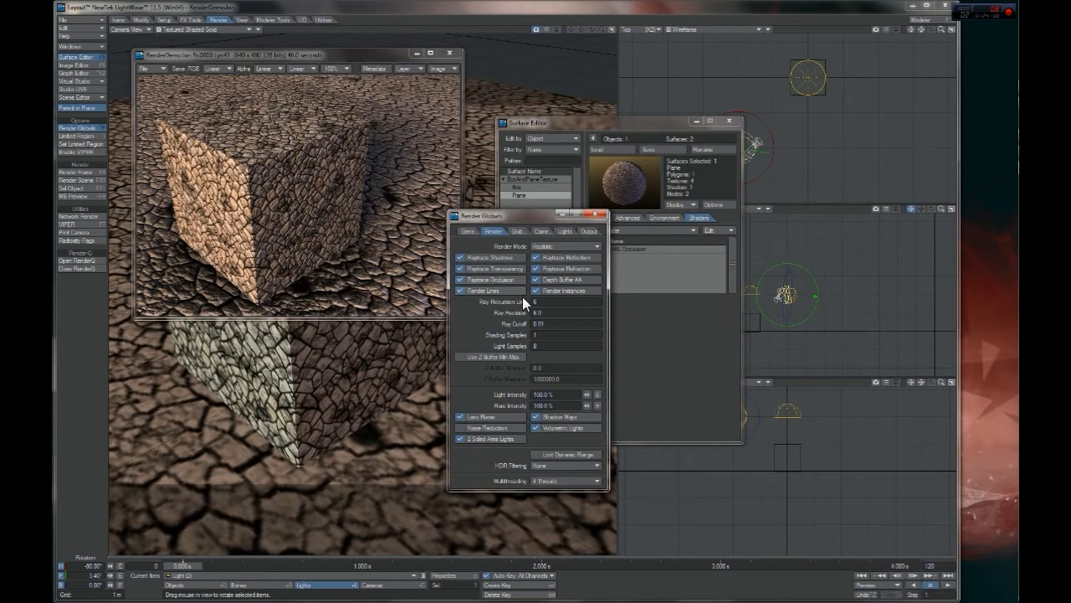
pyautogui.click(599, 214)
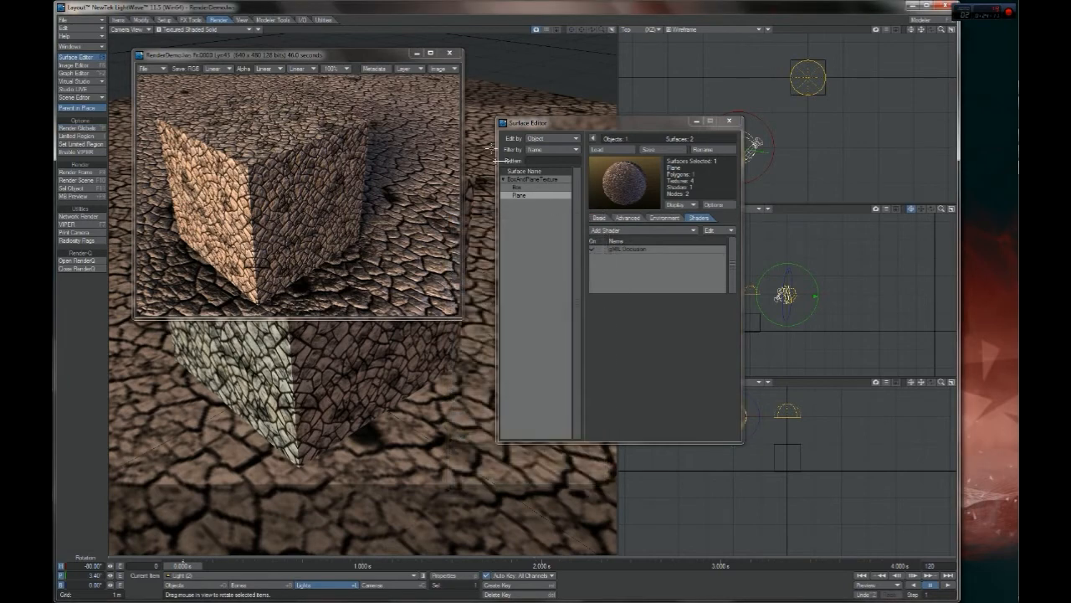
pyautogui.click(452, 53)
# Review the Box surface's Environment, Advanced and Basic settings and the list of shaders available for it
pyautogui.moveTo(584, 123); pyautogui.dragTo(681, 185)
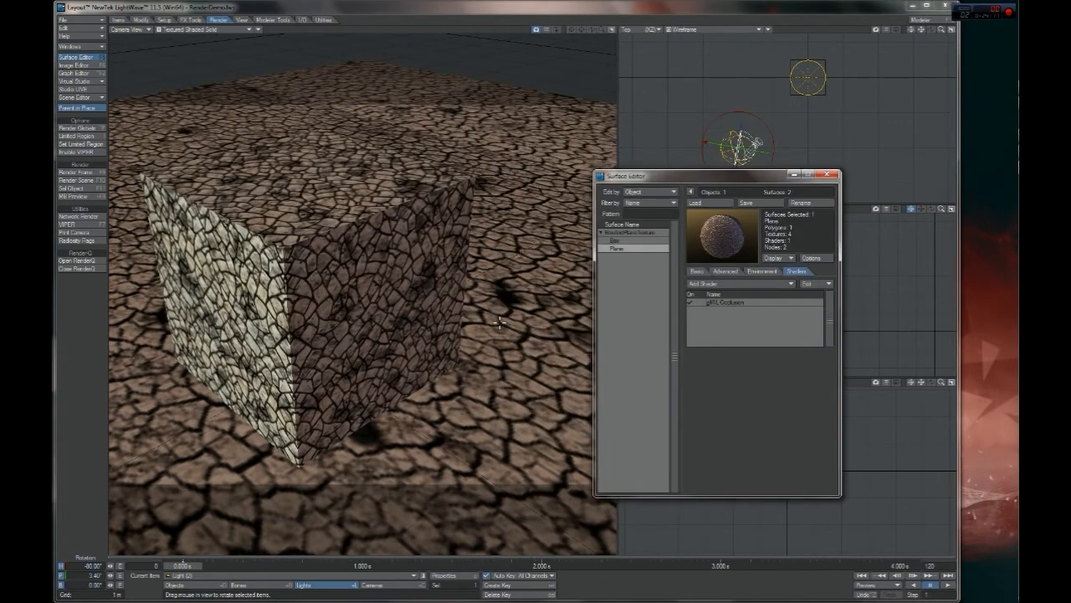
pyautogui.click(630, 240)
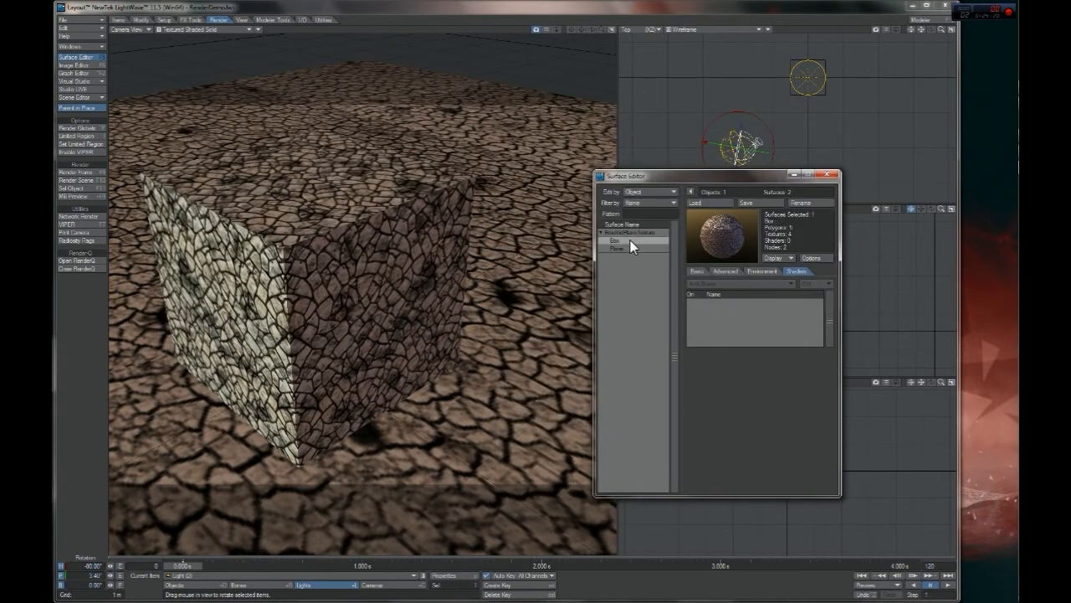
pyautogui.click(762, 271)
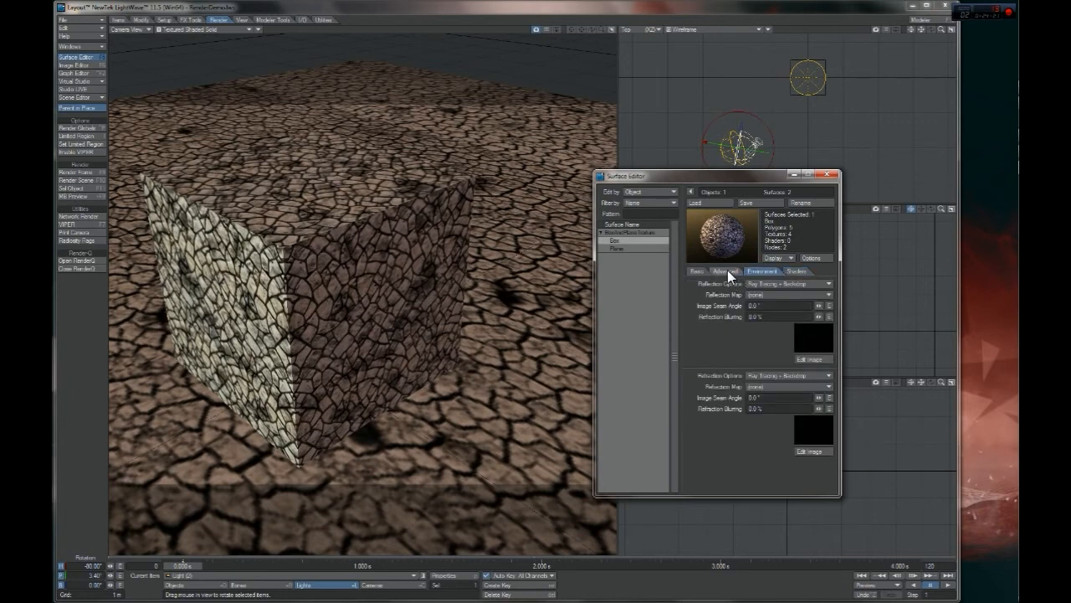
pyautogui.click(727, 269)
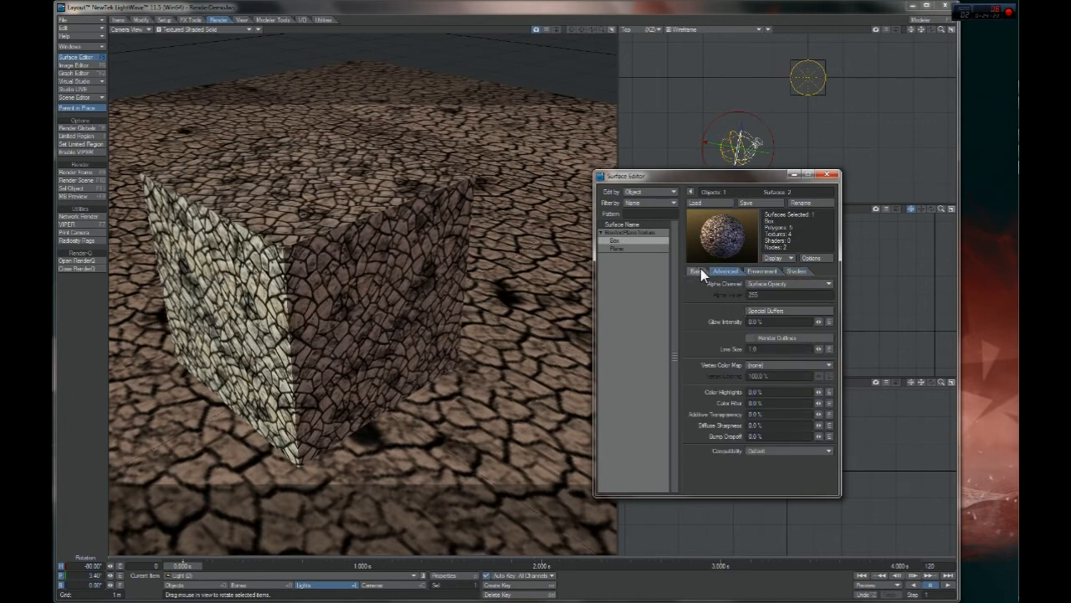
pyautogui.click(699, 274)
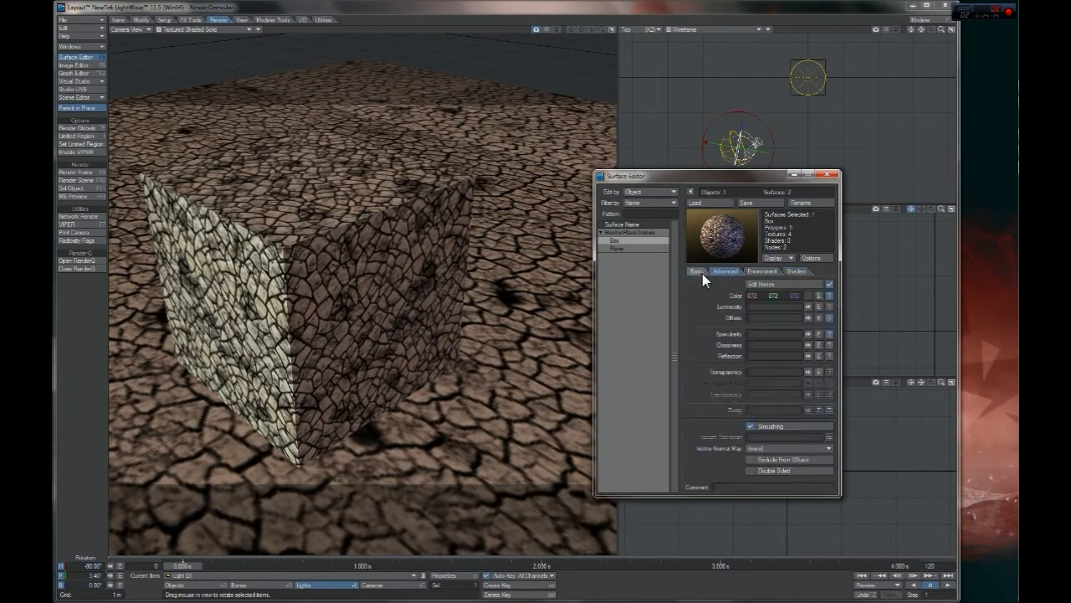
pyautogui.click(795, 273)
pyautogui.click(758, 284)
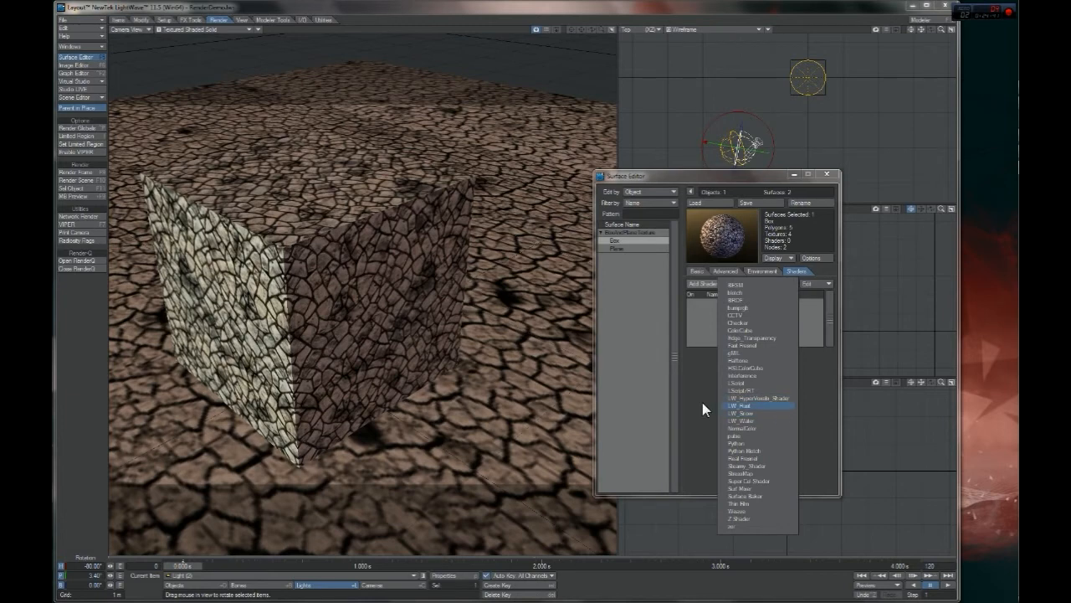
# Add the LW_Rust shader to the Plane surface, look over its options, and cancel out of them without changes
pyautogui.click(620, 248)
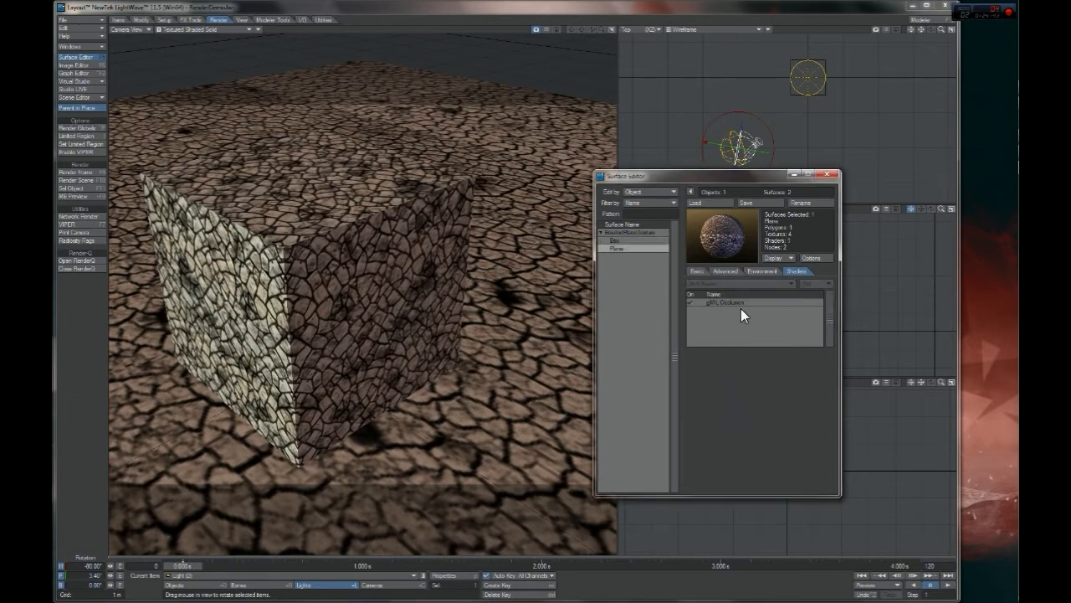
pyautogui.click(752, 285)
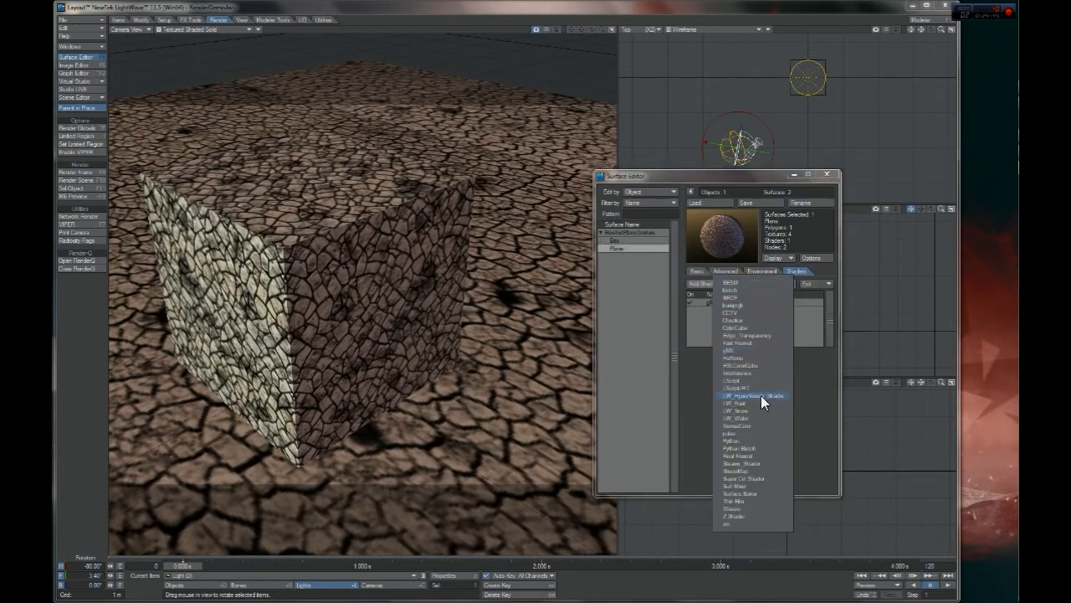
pyautogui.click(769, 403)
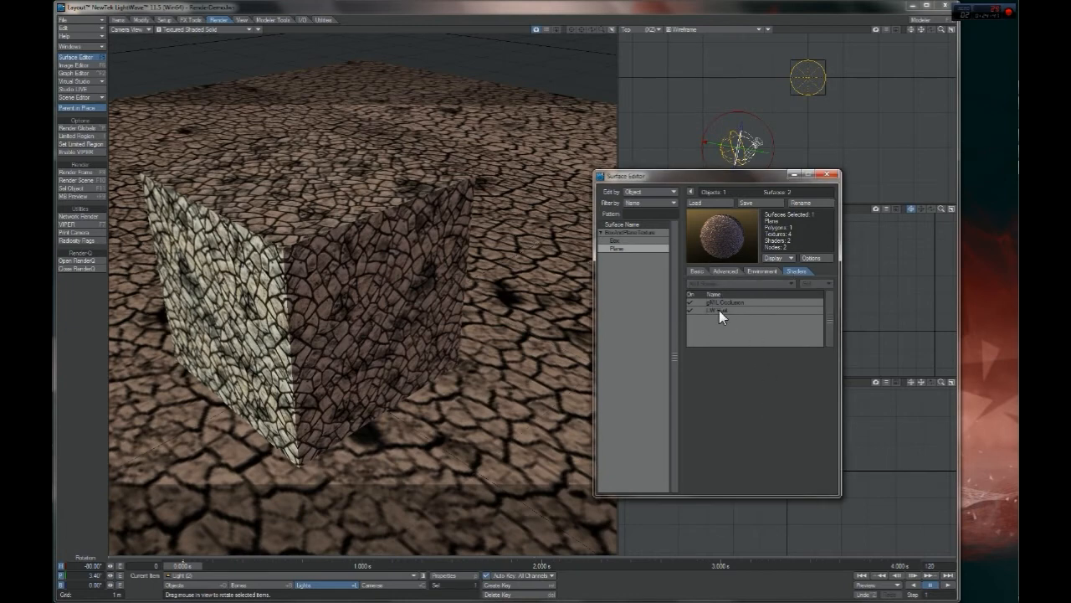
pyautogui.doubleClick(719, 309)
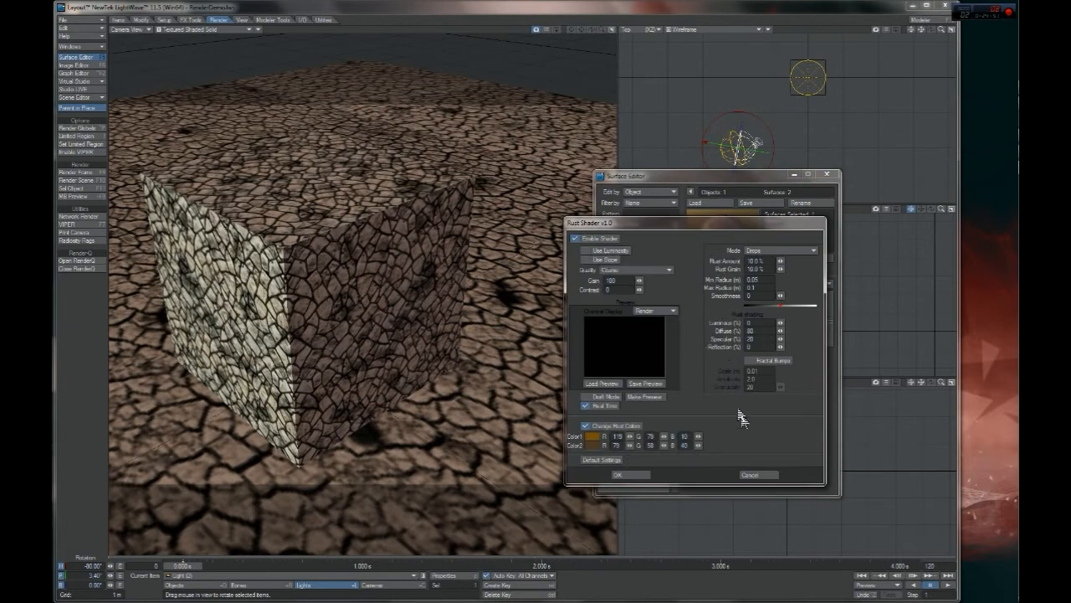
pyautogui.click(744, 477)
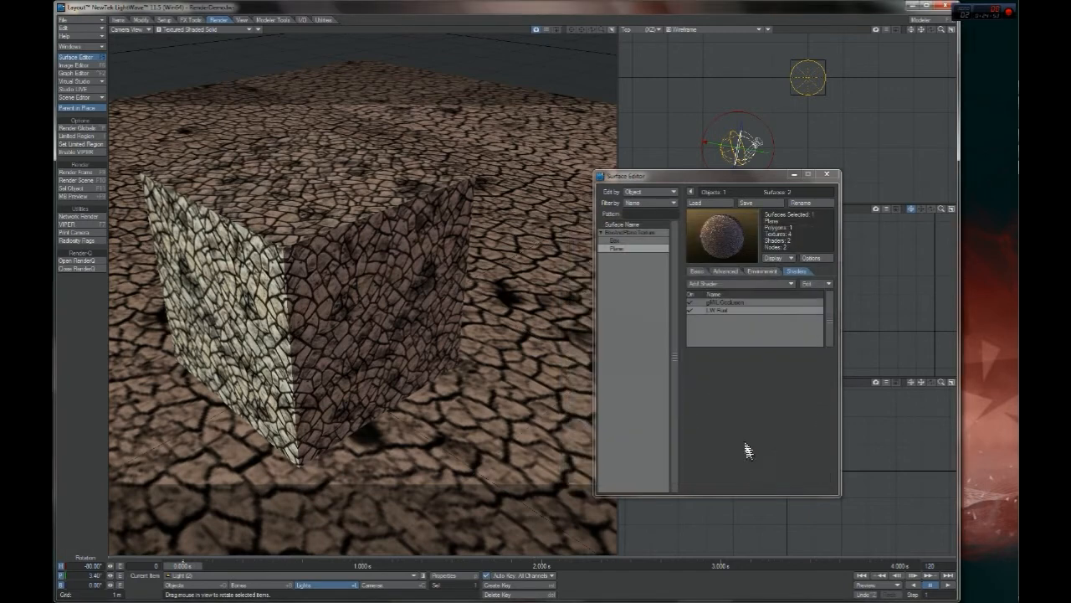
# Remove the LW_Rust shader from the Plane surface, keeping only gMIL Occlusion
pyautogui.rightClick(721, 308)
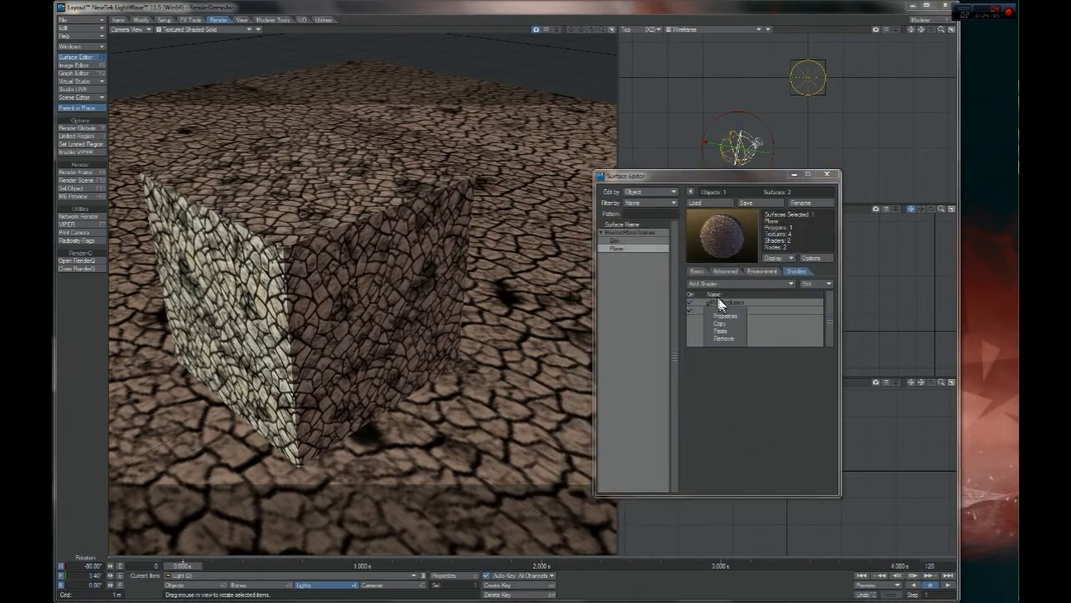
pyautogui.click(691, 317)
pyautogui.rightClick(721, 307)
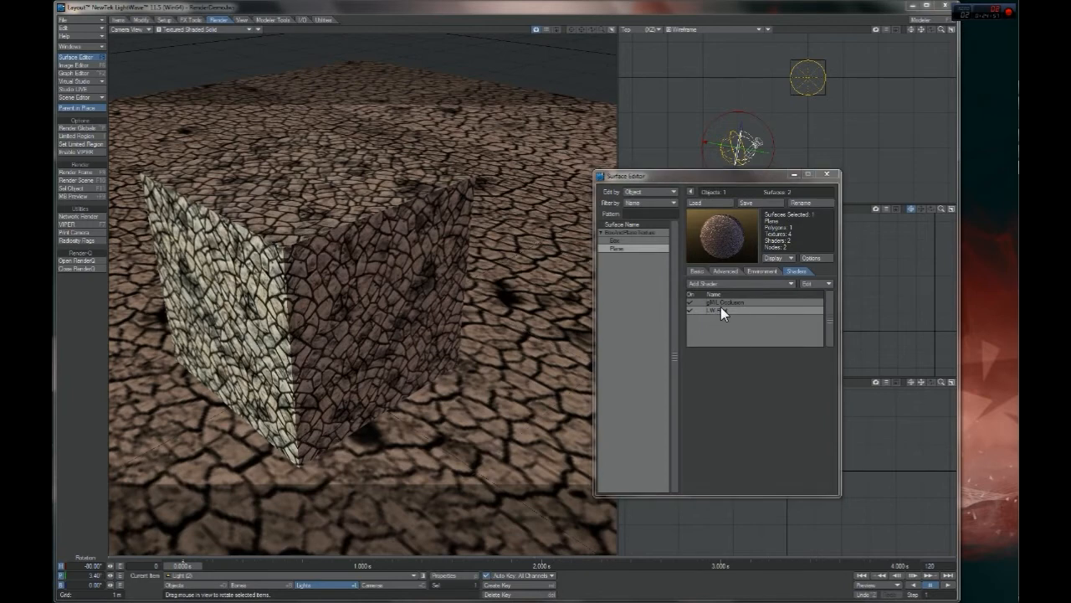
pyautogui.click(730, 337)
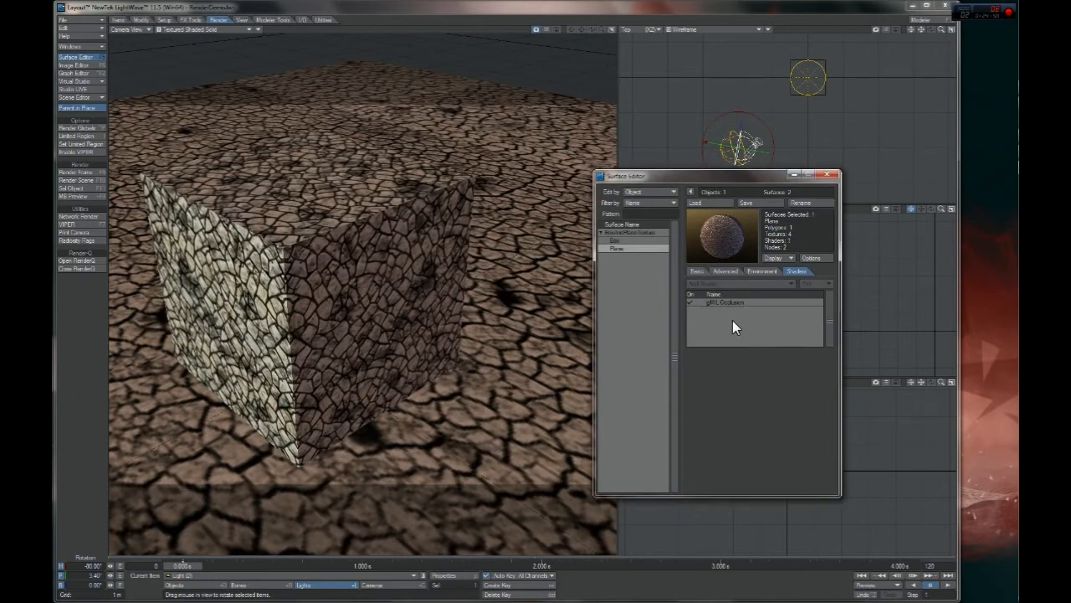
# Close the Surface Editor and render the current frame, moving the render status aside to see the finished image
pyautogui.click(830, 174)
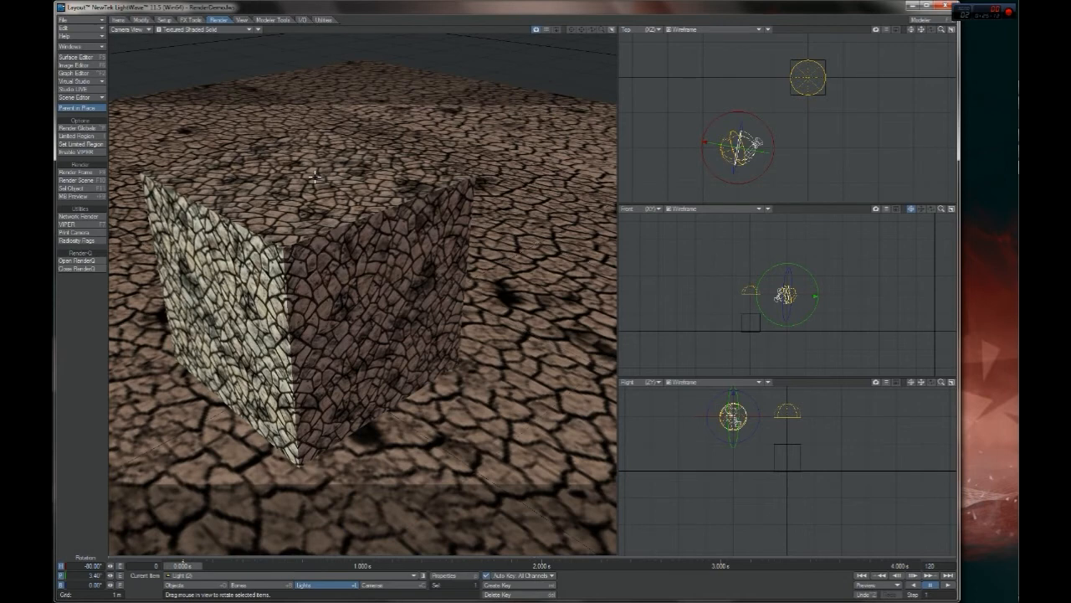
pyautogui.press('F9')
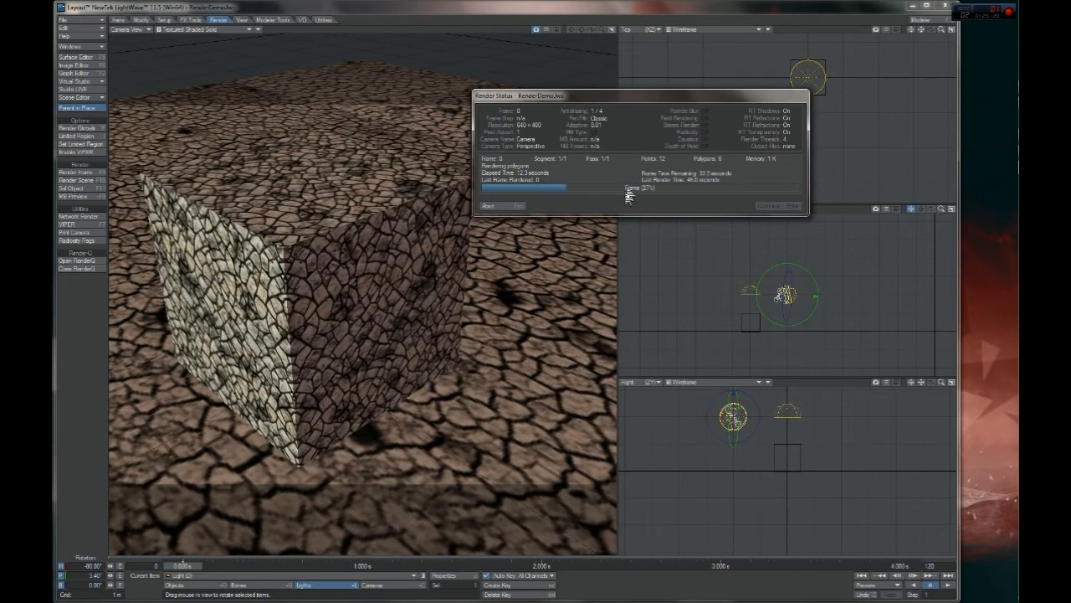
pyautogui.moveTo(667, 103); pyautogui.dragTo(781, 179)
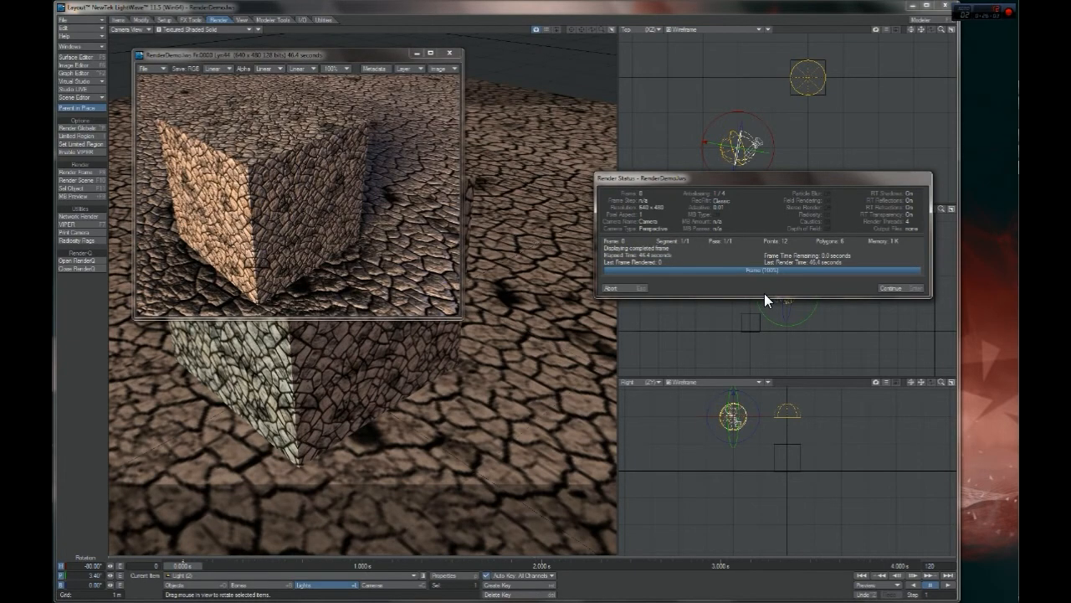
pyautogui.press('Return')
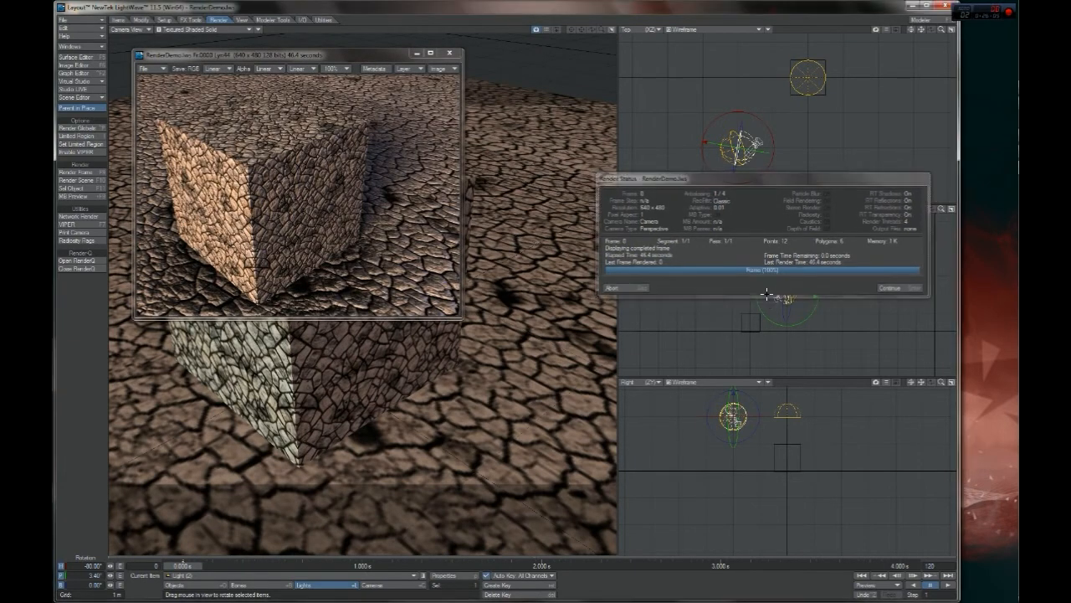
# Examine the finished render's occlusion shading around the box base, close the render window, and open the global render settings
pyautogui.moveTo(375, 56); pyautogui.dragTo(702, 151)
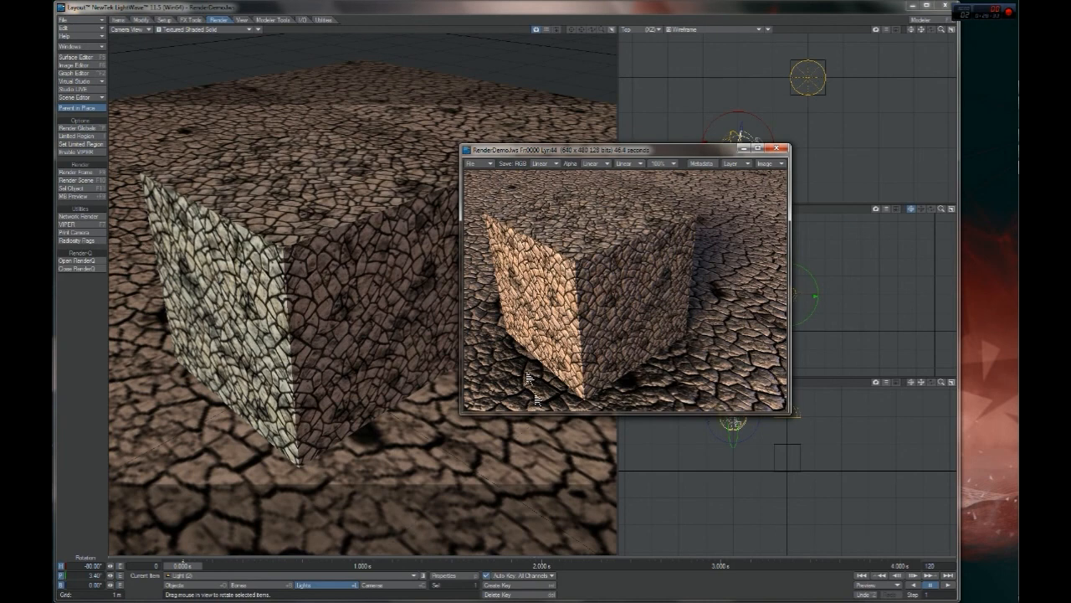
pyautogui.click(779, 149)
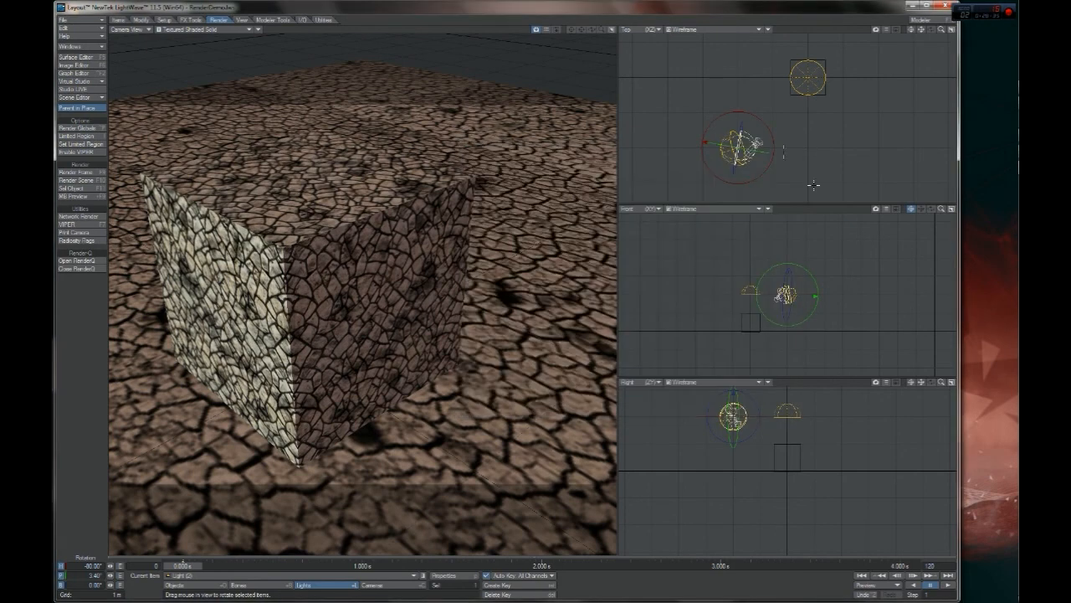
pyautogui.click(70, 128)
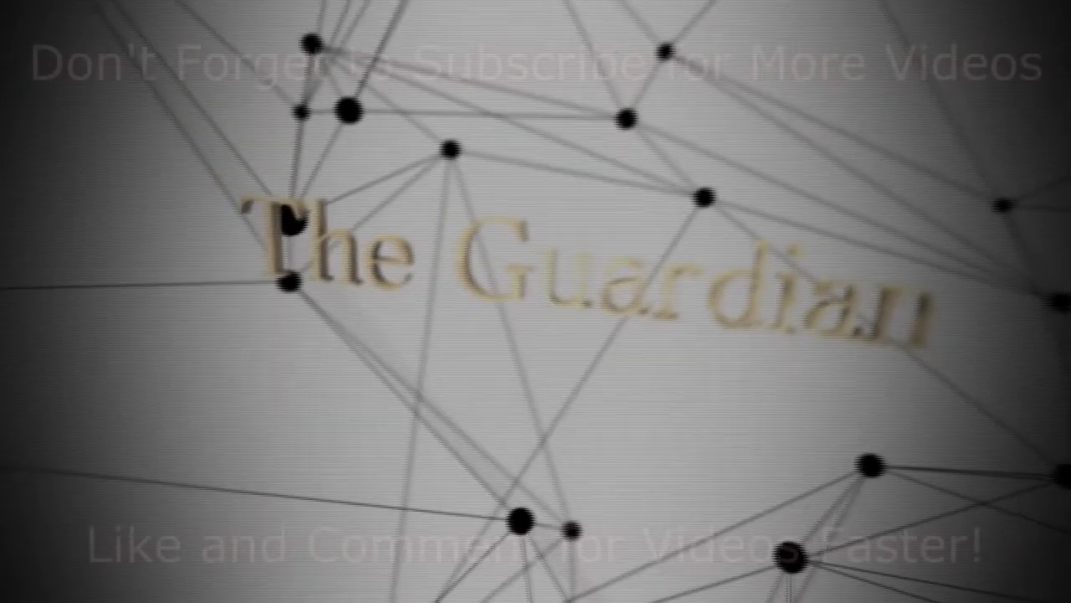